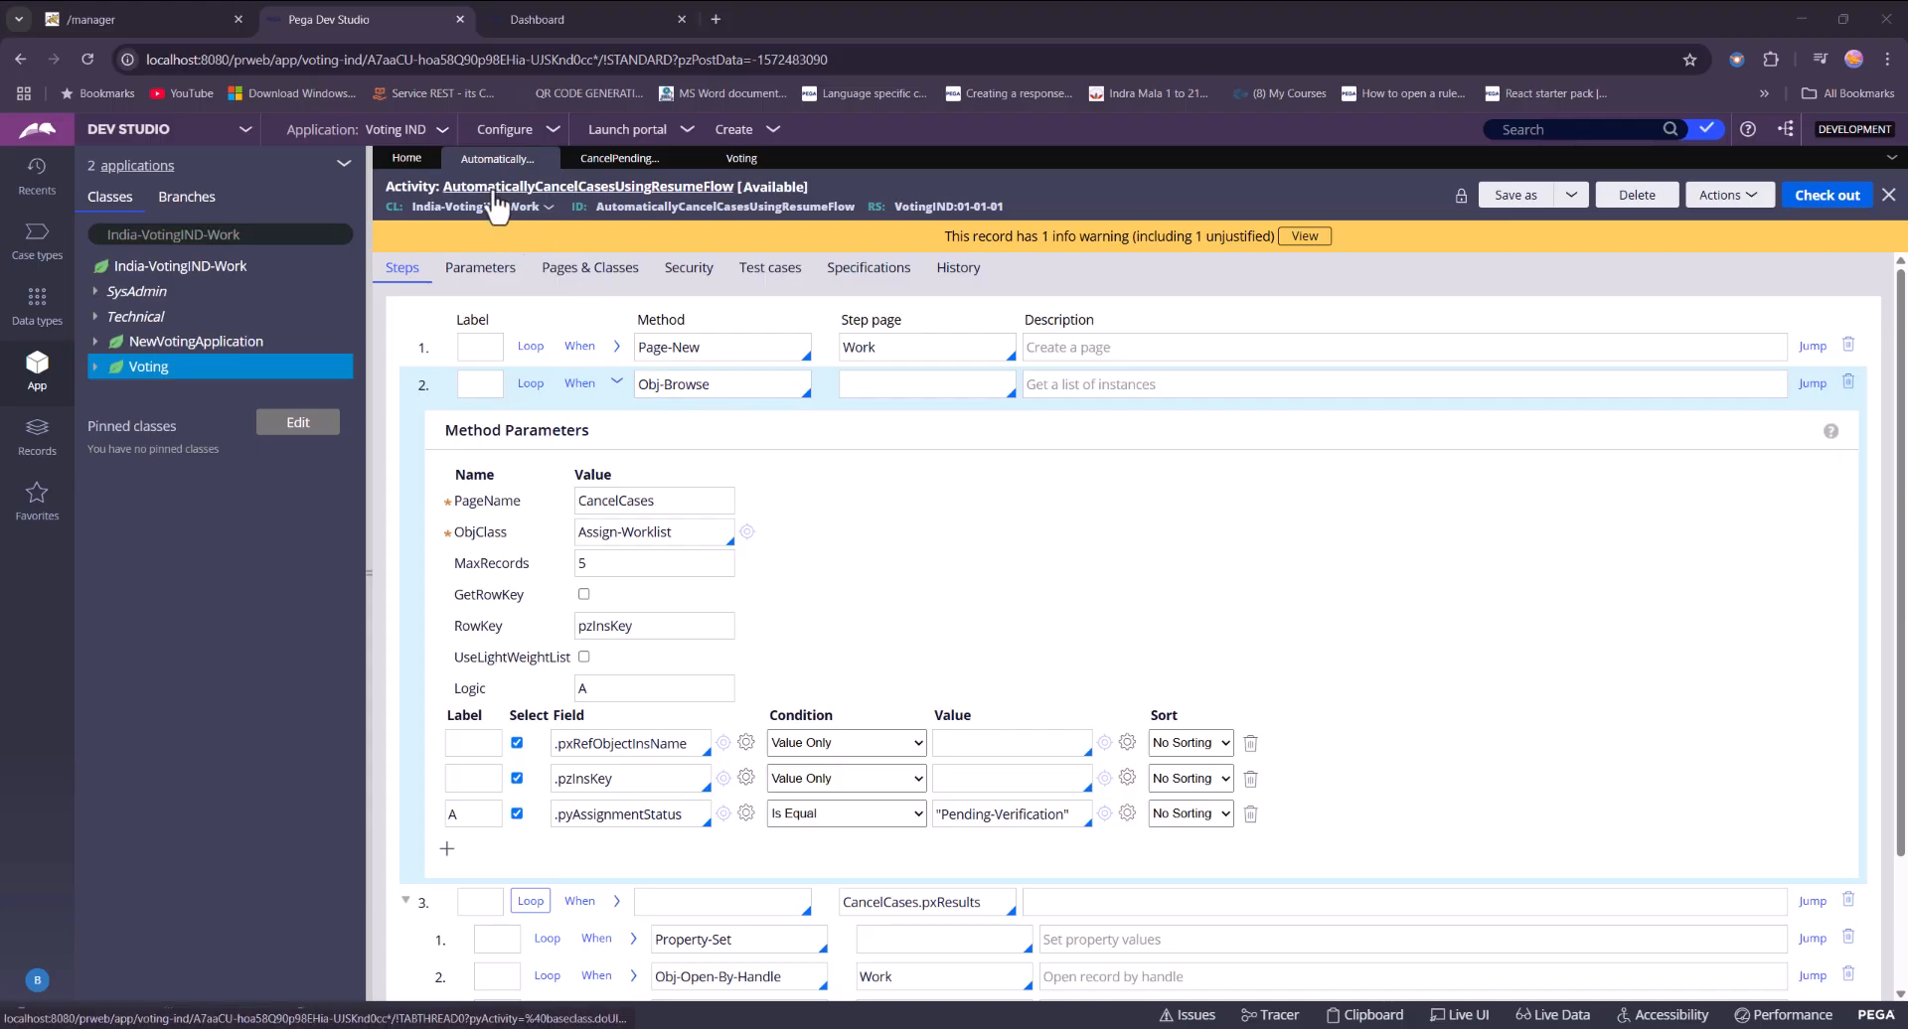
# Examine the AutomaticallyCancelCasesUsingResumeFlow activity's Page-New and Obj-Browse step parameters and its page and class definitions.
pyautogui.click(516, 187)
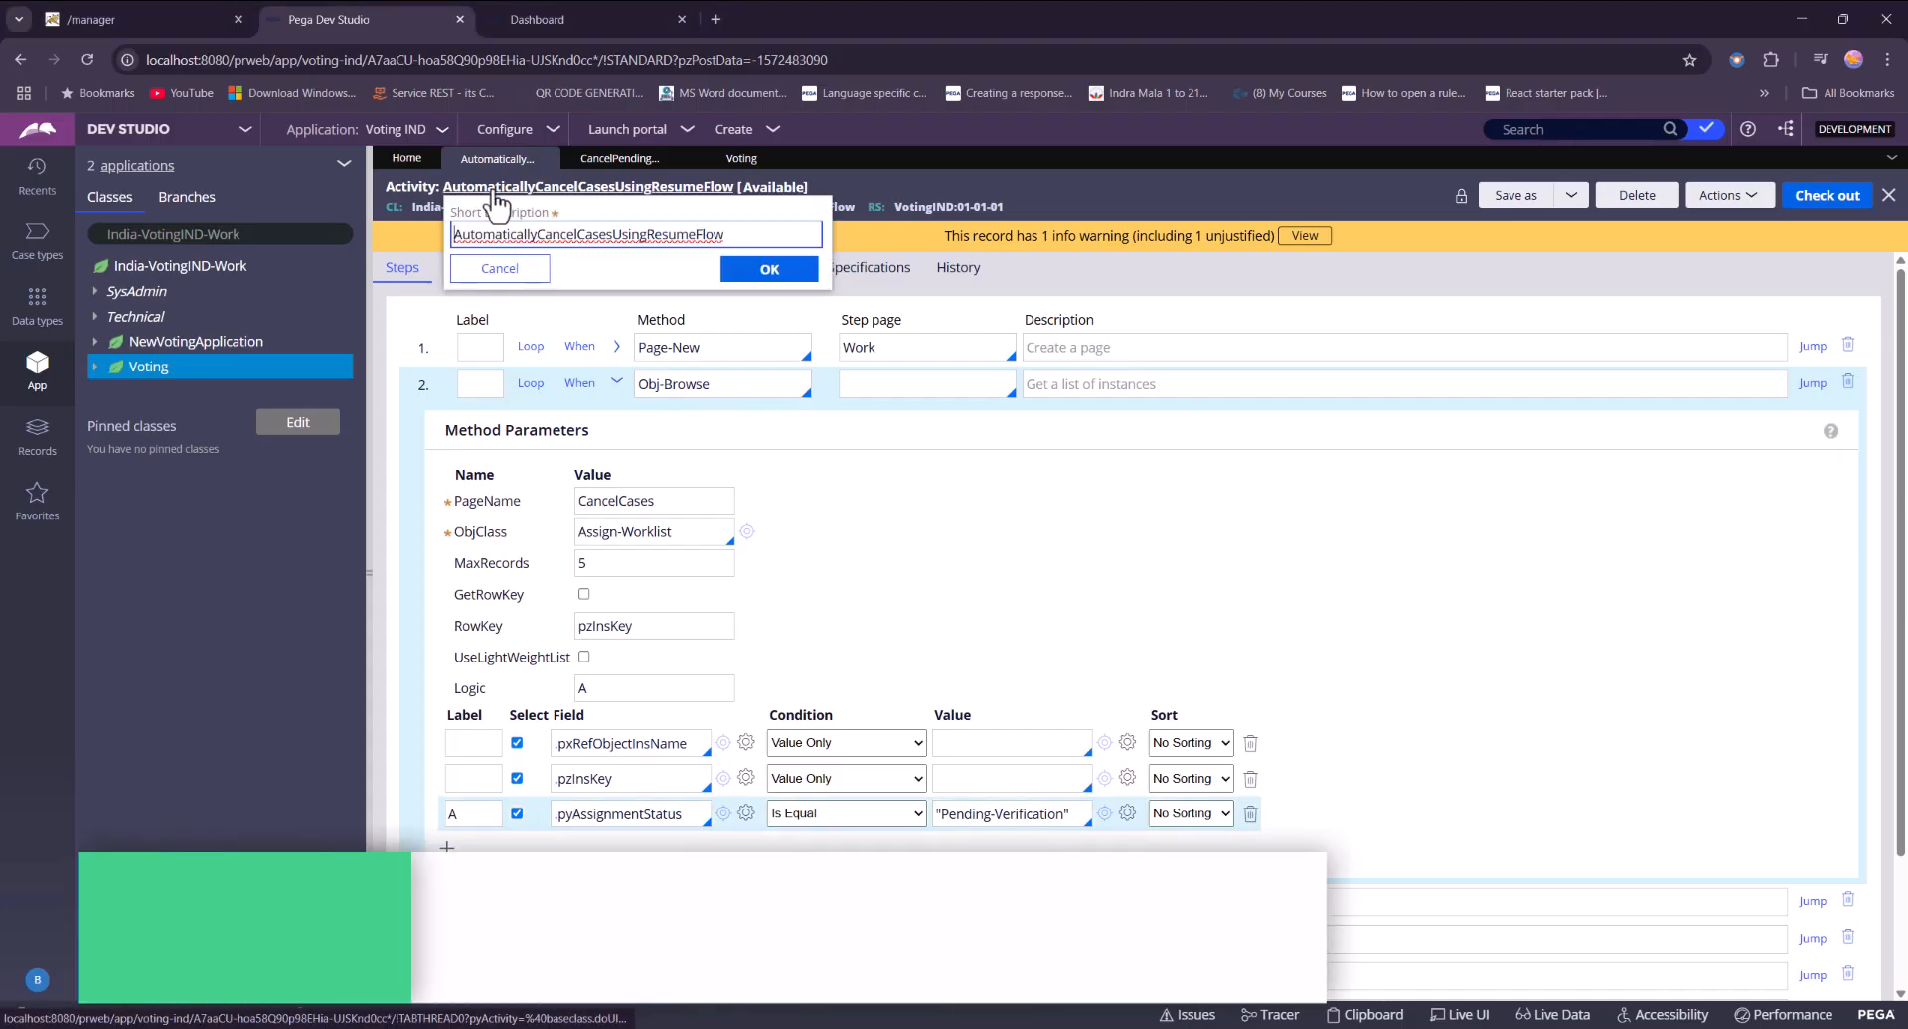
pyautogui.click(741, 325)
pyautogui.click(616, 347)
pyautogui.scroll(-2, 649, 478)
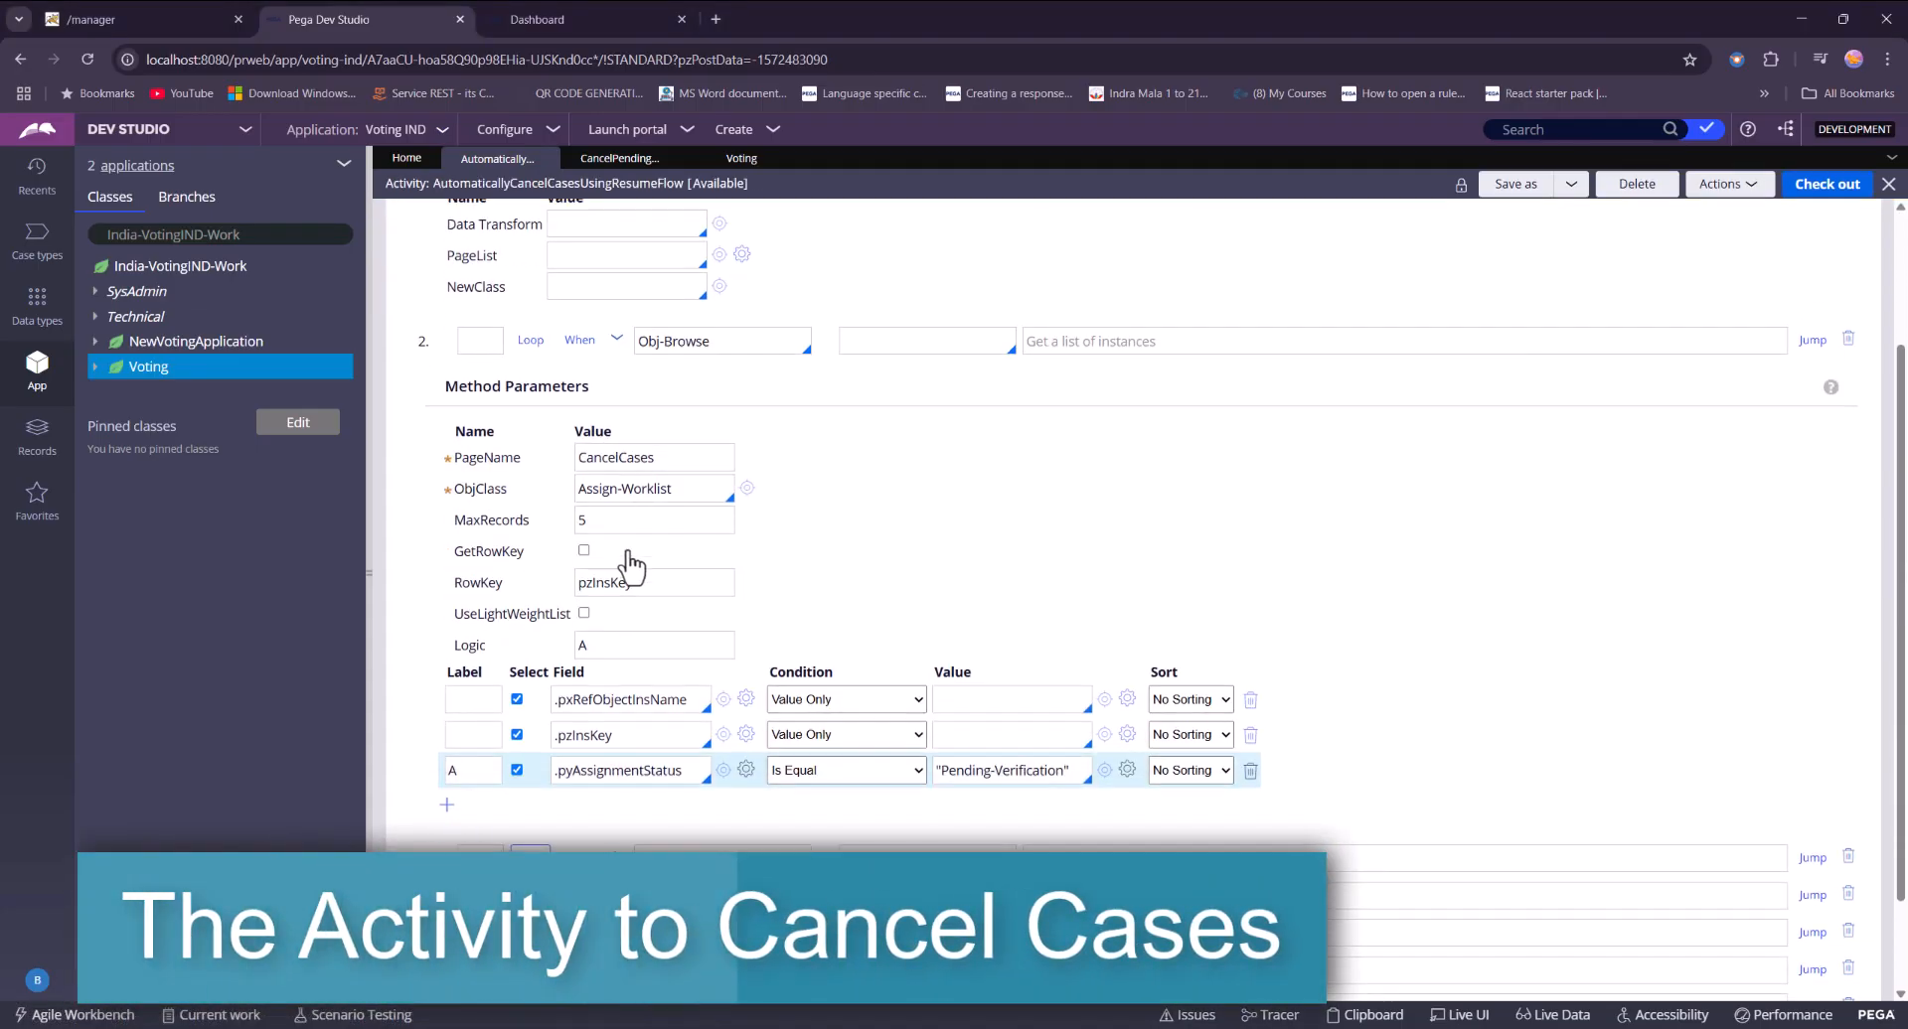
pyautogui.click(623, 519)
pyautogui.scroll(-2, 636, 547)
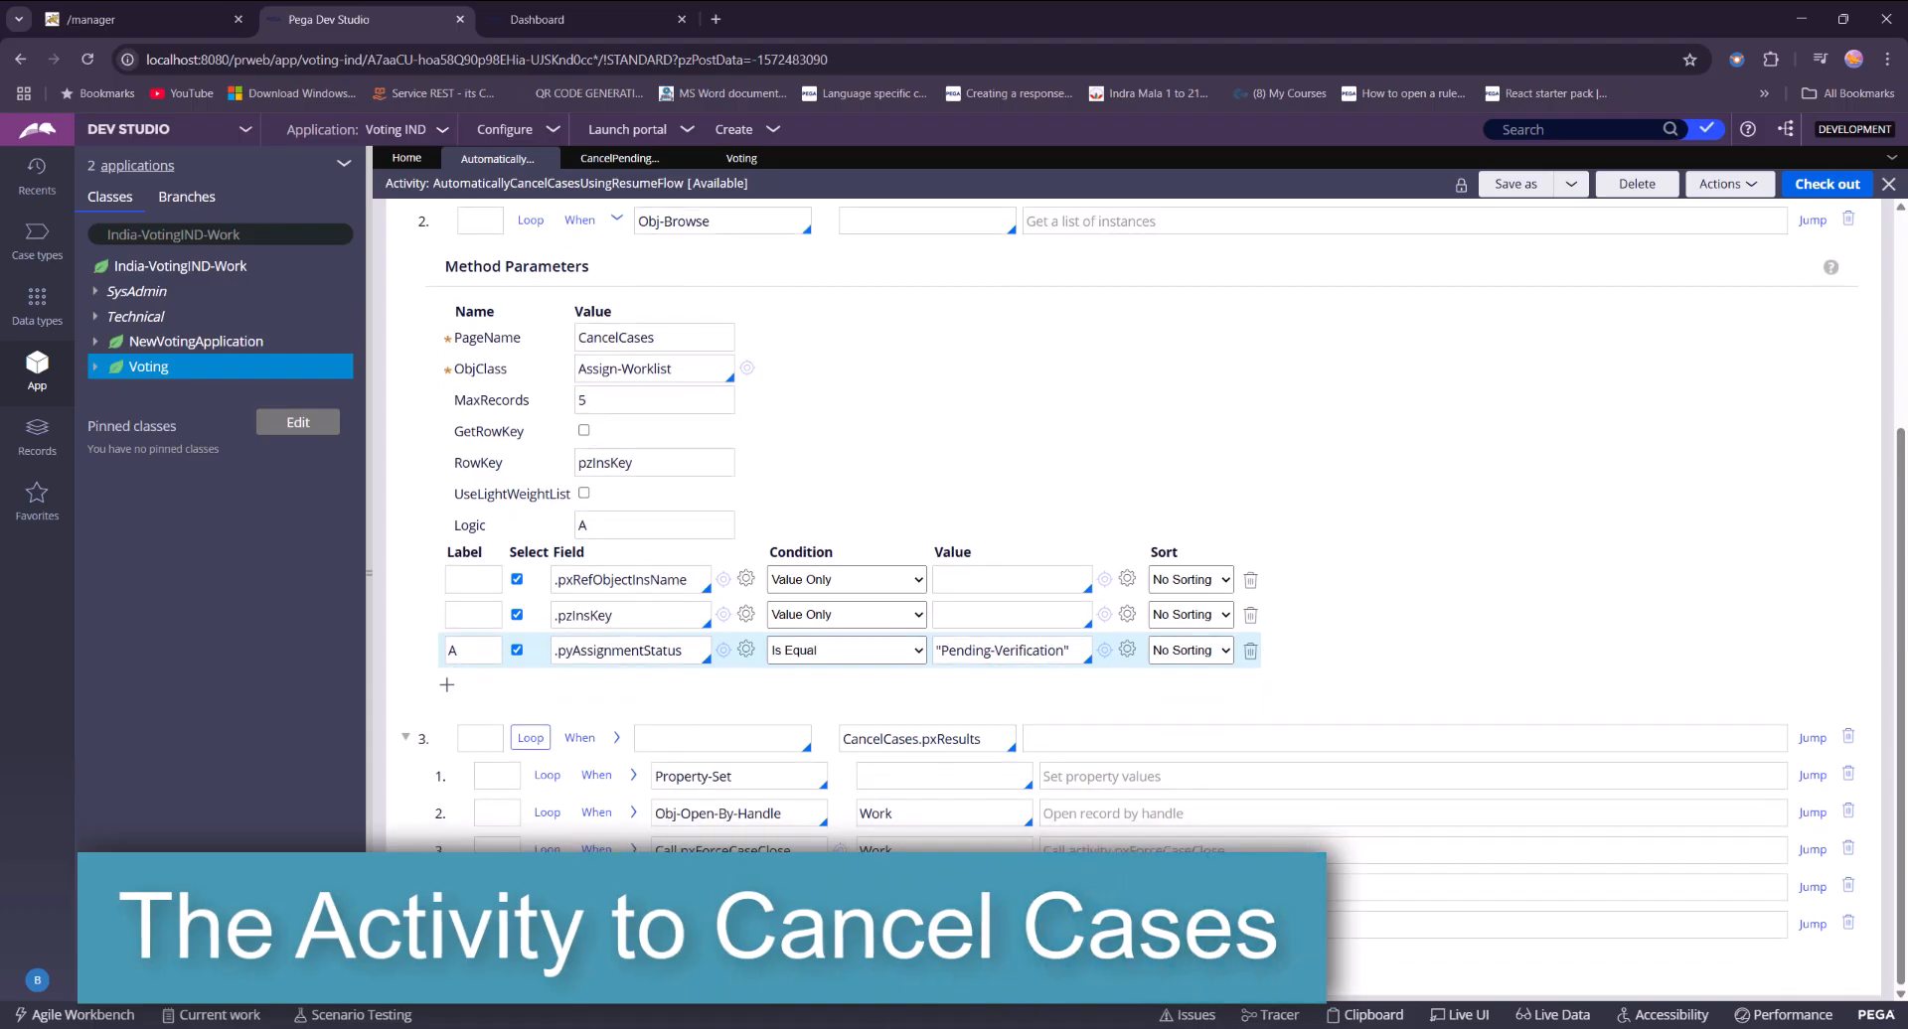
pyautogui.scroll(5, 636, 496)
pyautogui.click(599, 270)
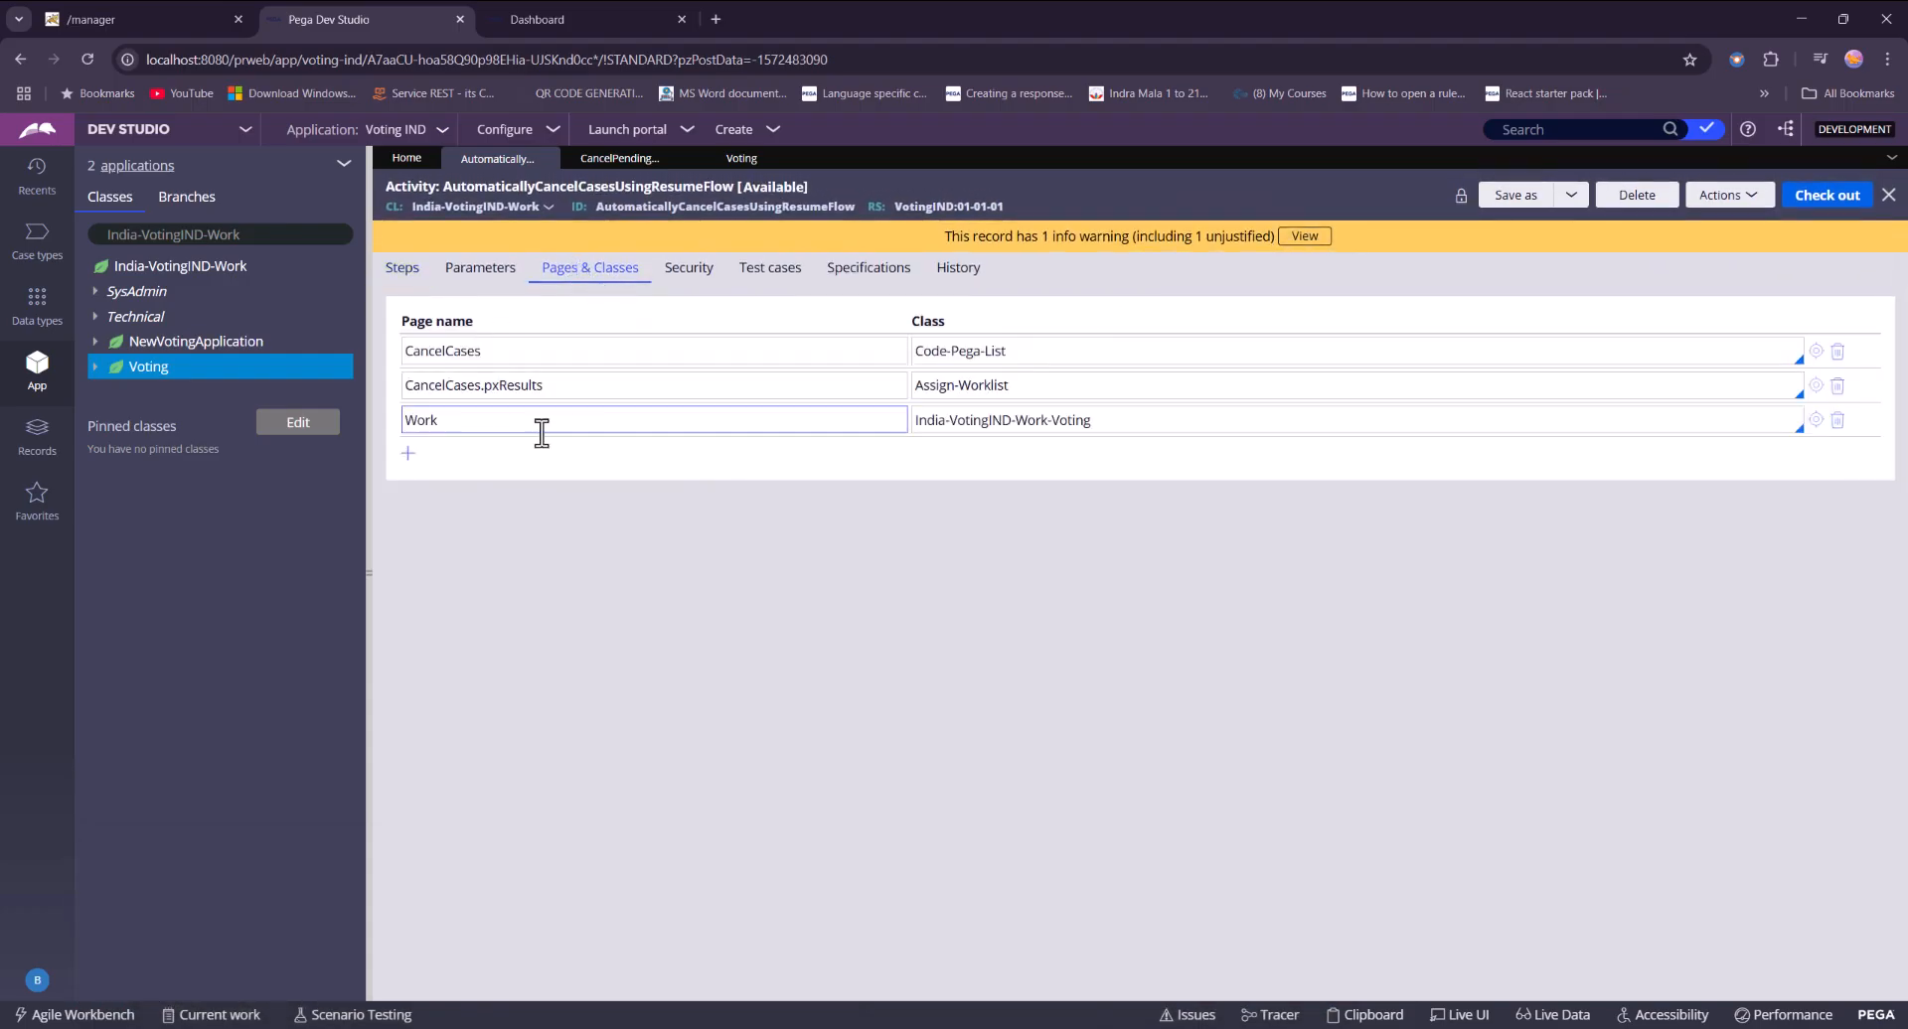
# Find the CancelPendingVerificationCasesAutomatically rule on the second page of the Job Scheduler records and open it.
pyautogui.click(33, 449)
pyautogui.click(167, 758)
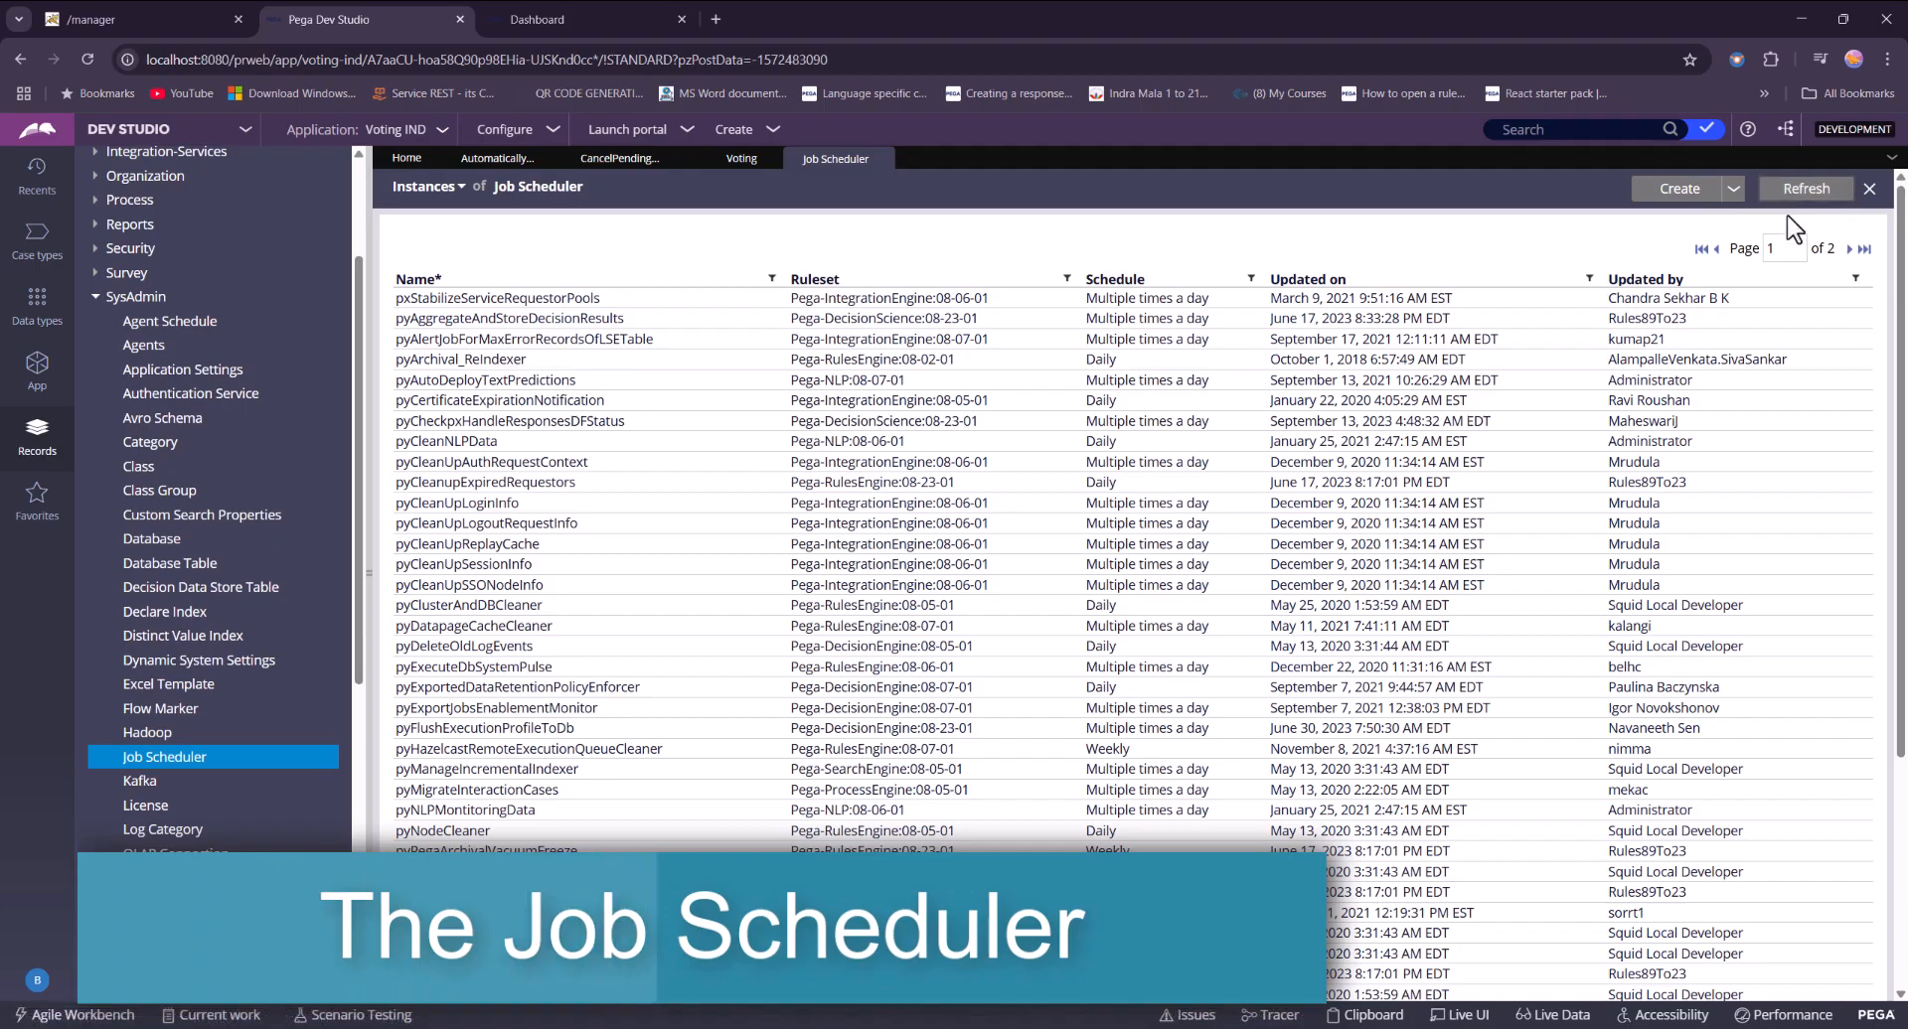
pyautogui.click(1855, 279)
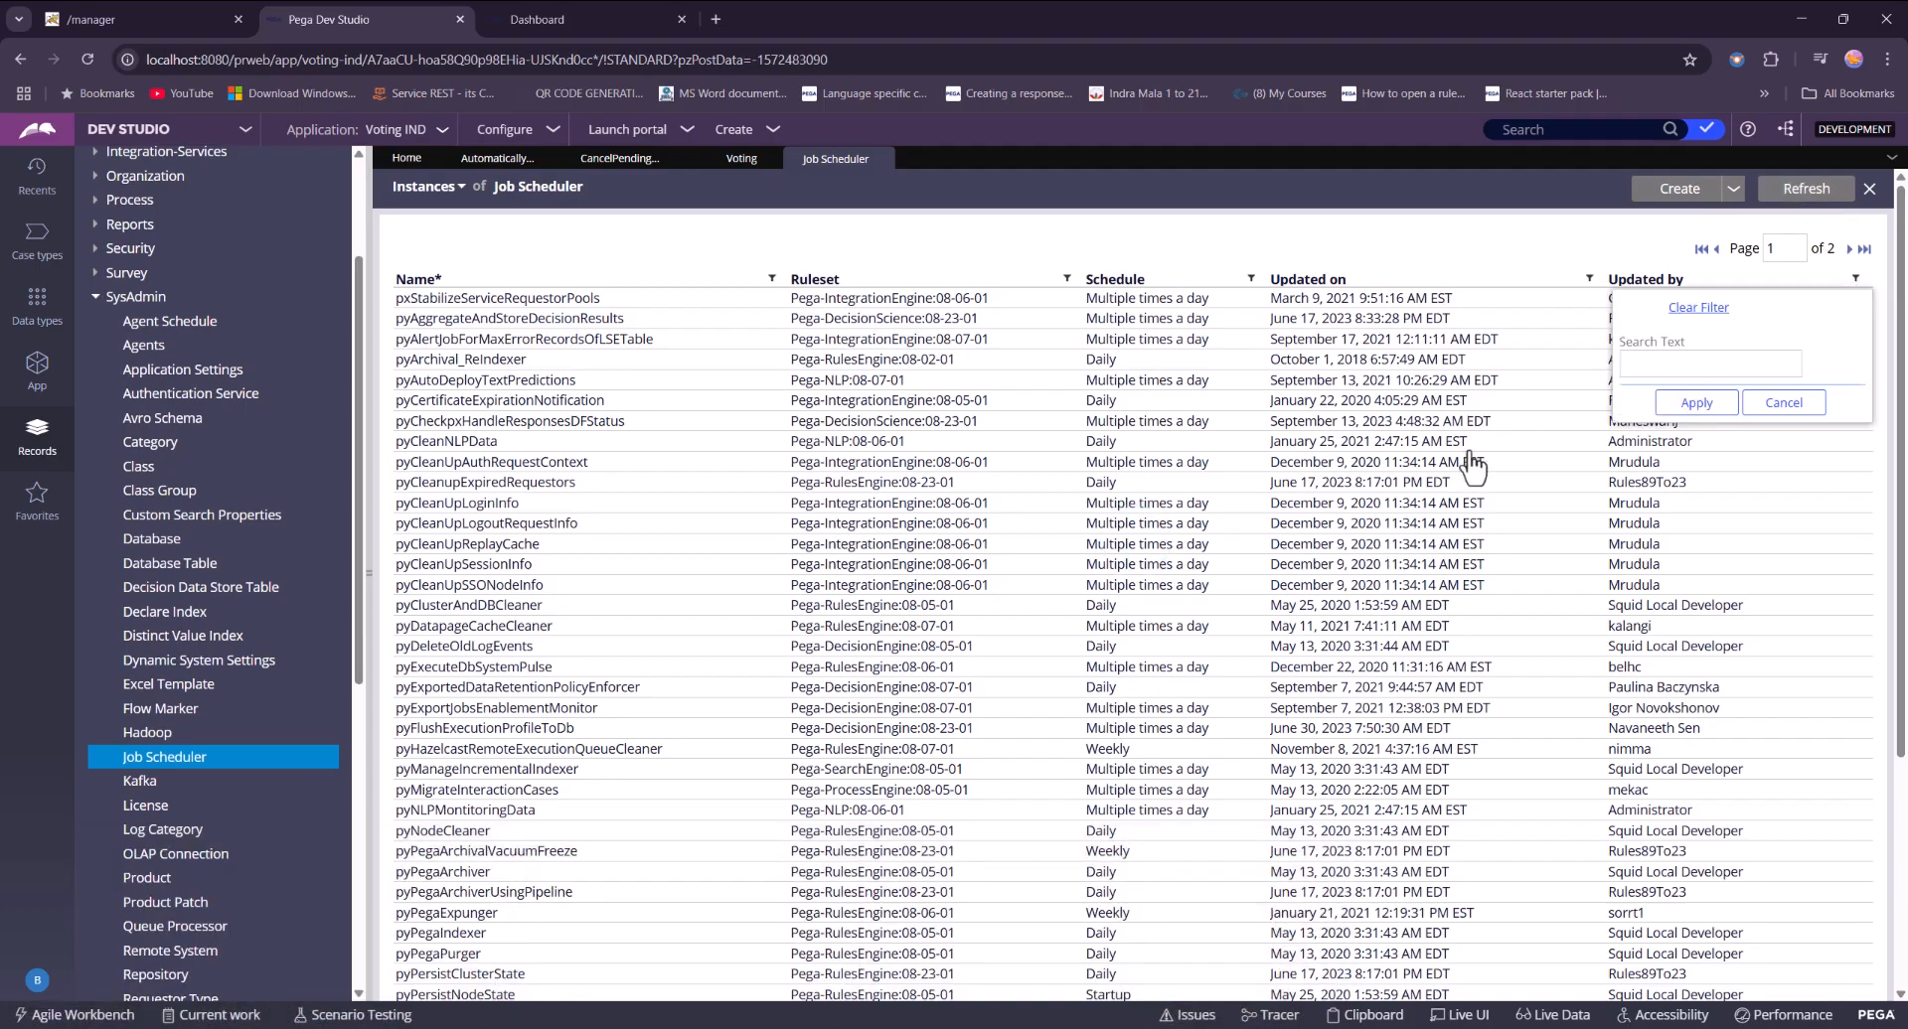
pyautogui.click(1778, 404)
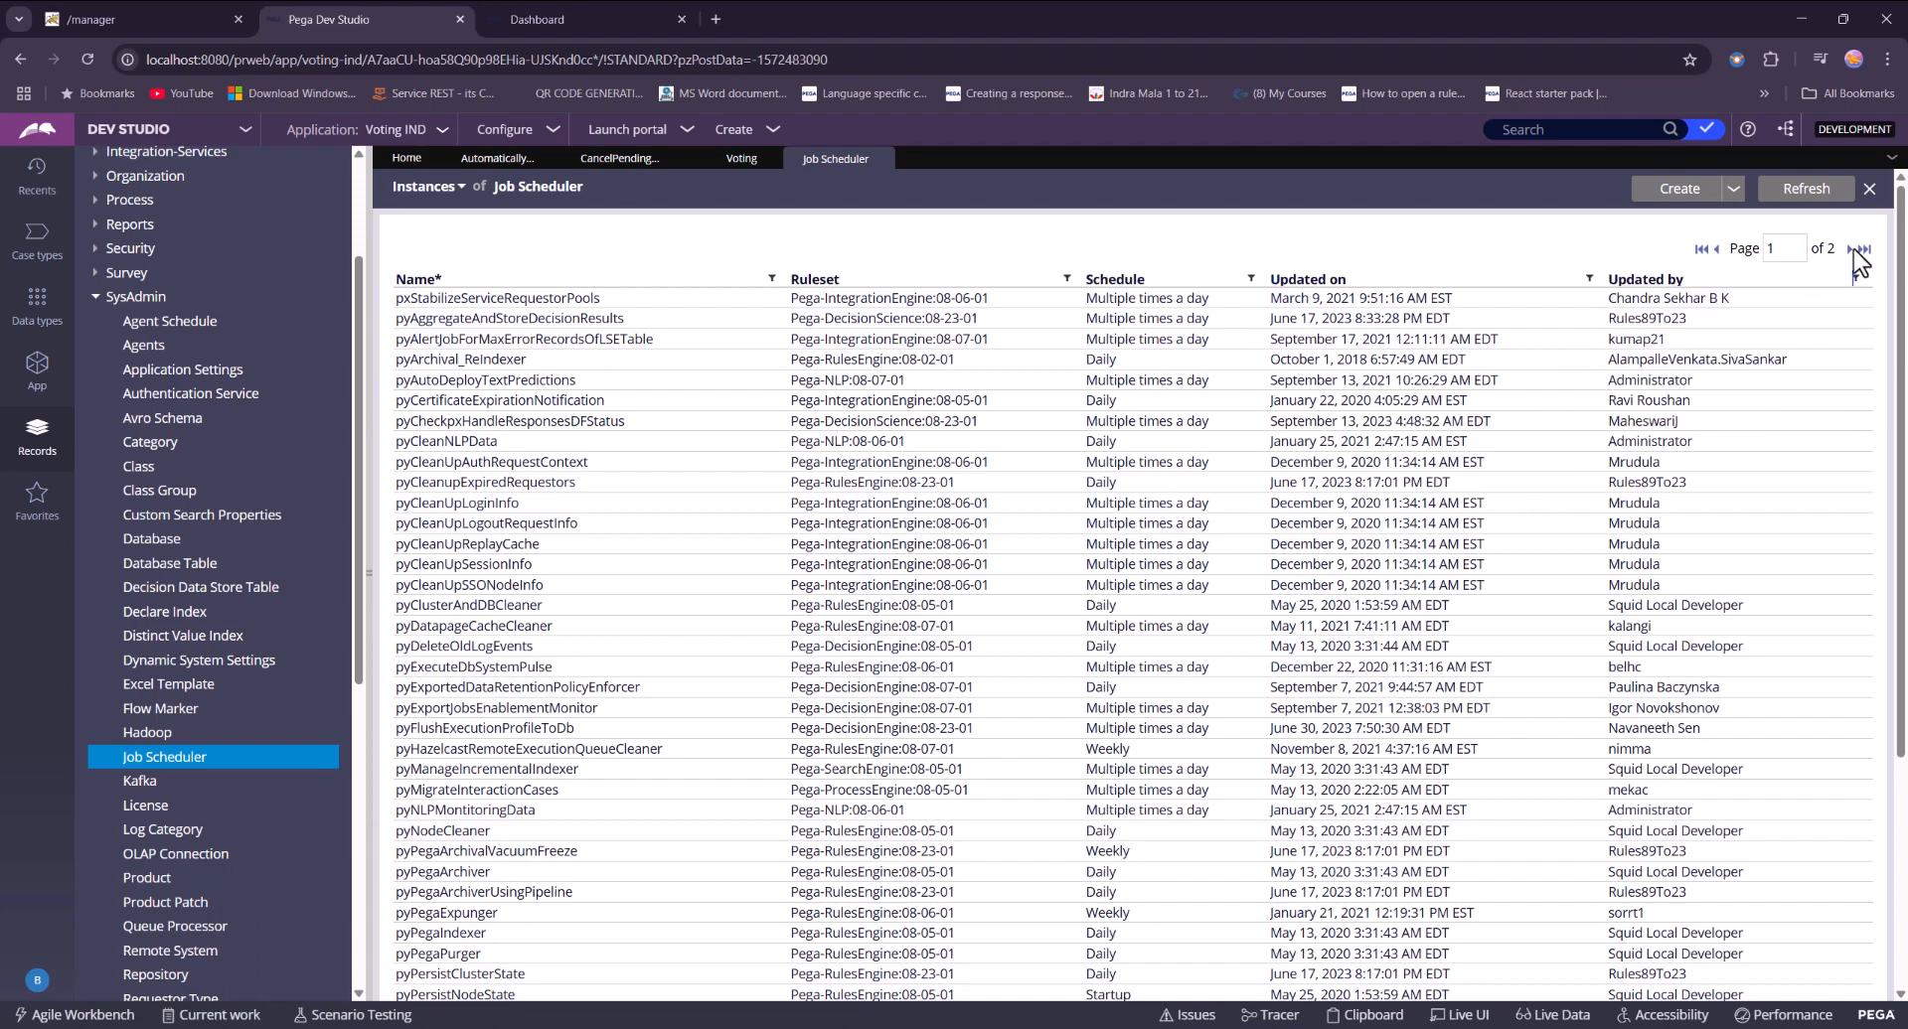
pyautogui.click(1864, 250)
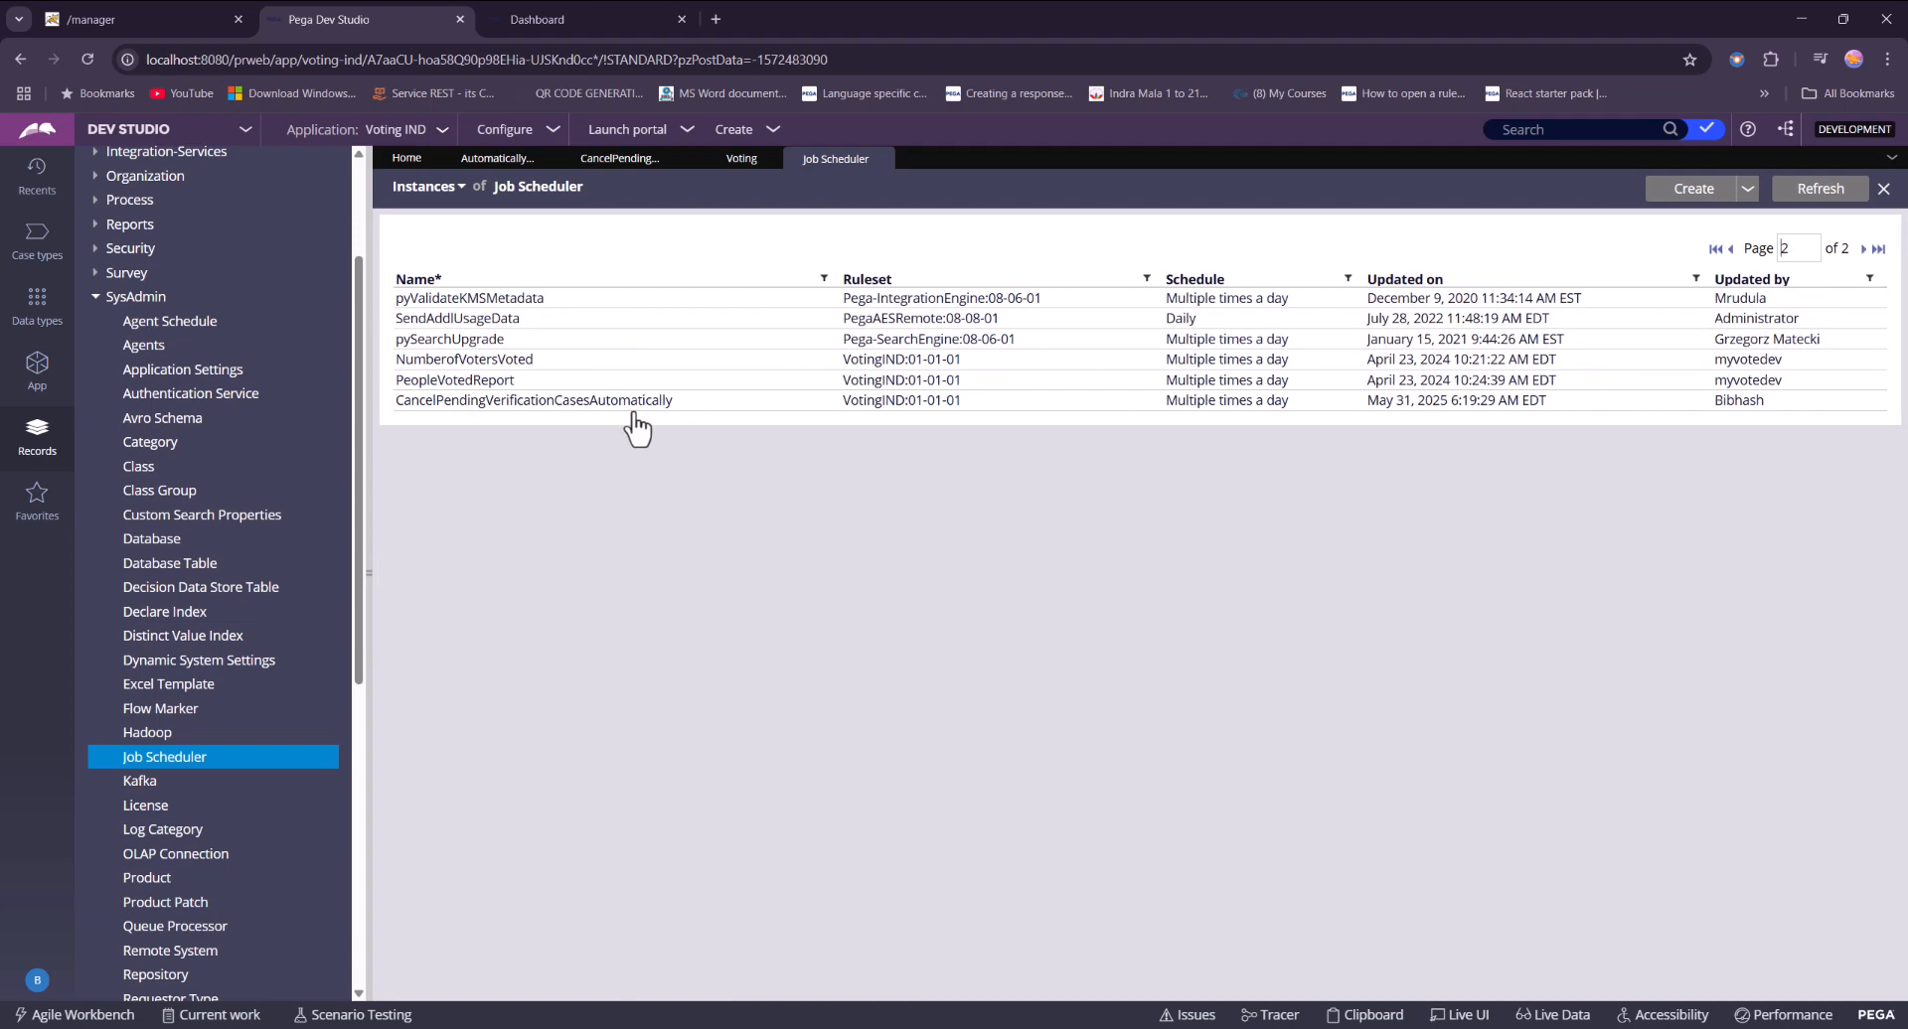
pyautogui.click(630, 401)
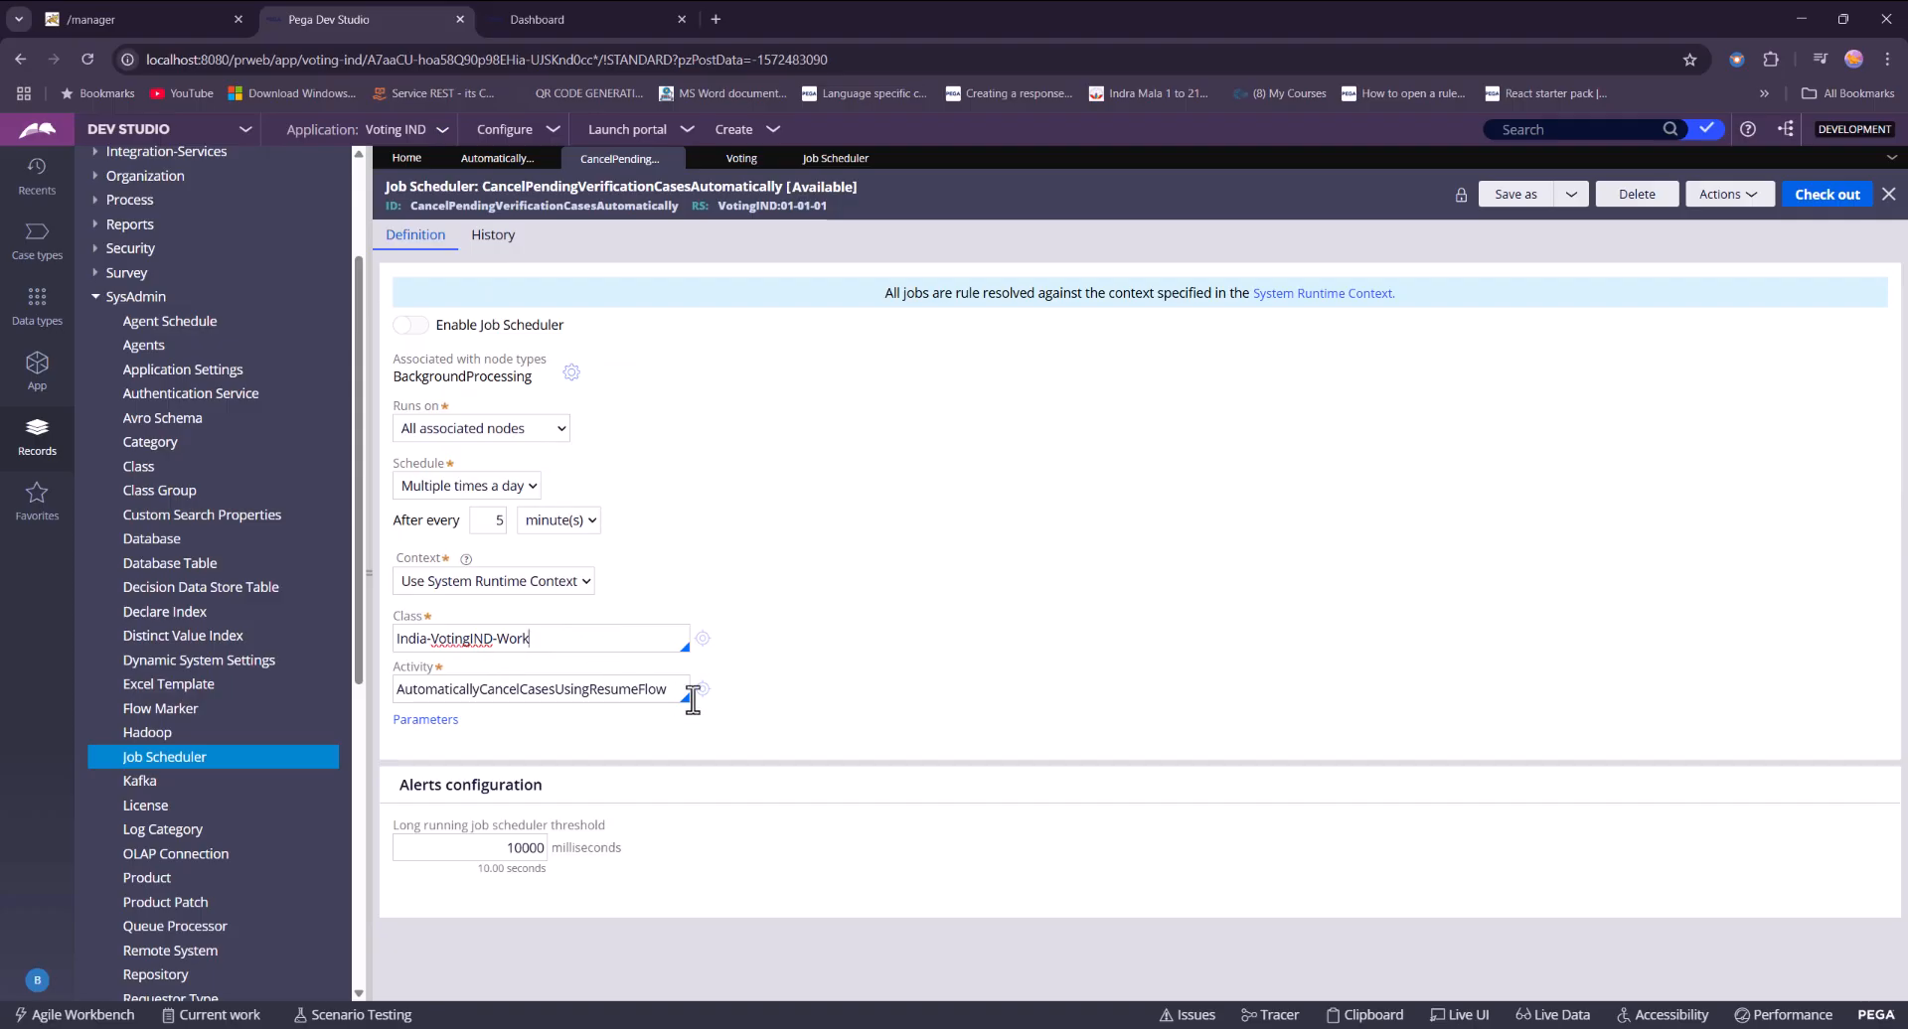
# Examine the job scheduler's schedule, class and linked activity, comparing them with the activity's steps.
pyautogui.click(702, 639)
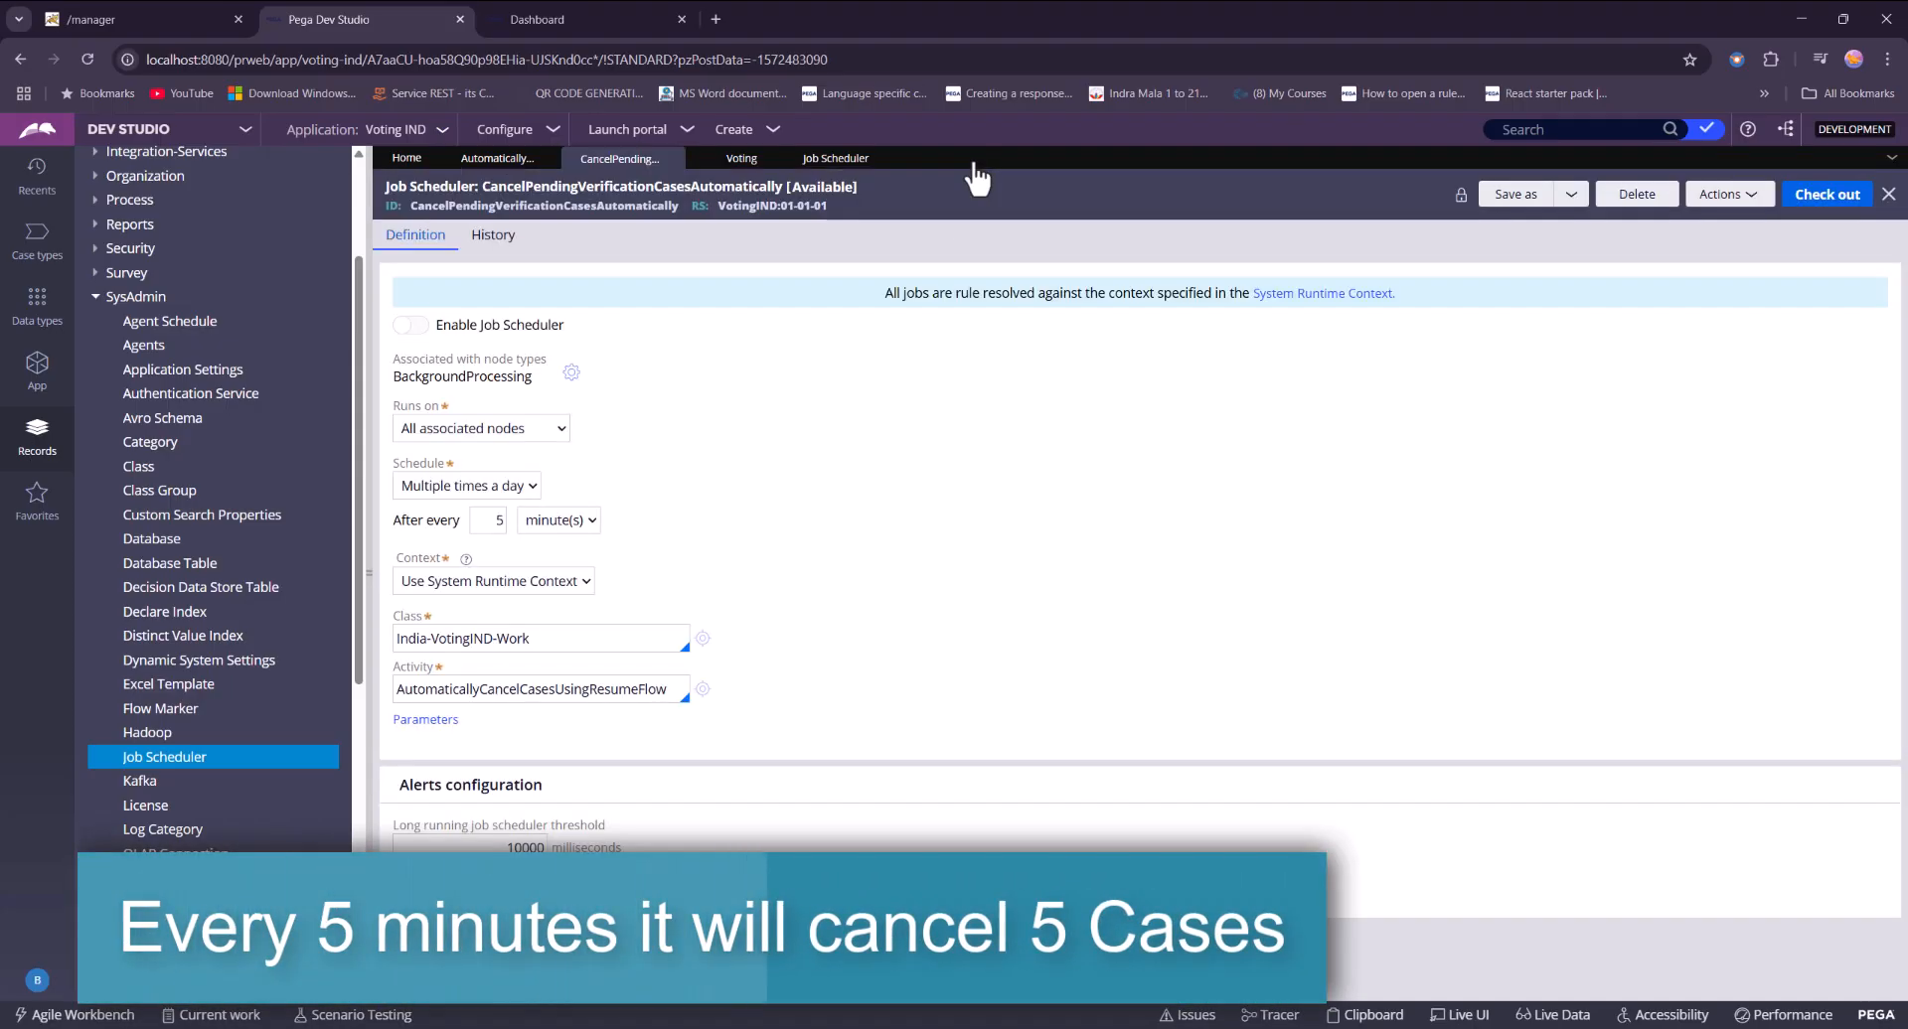
pyautogui.click(702, 690)
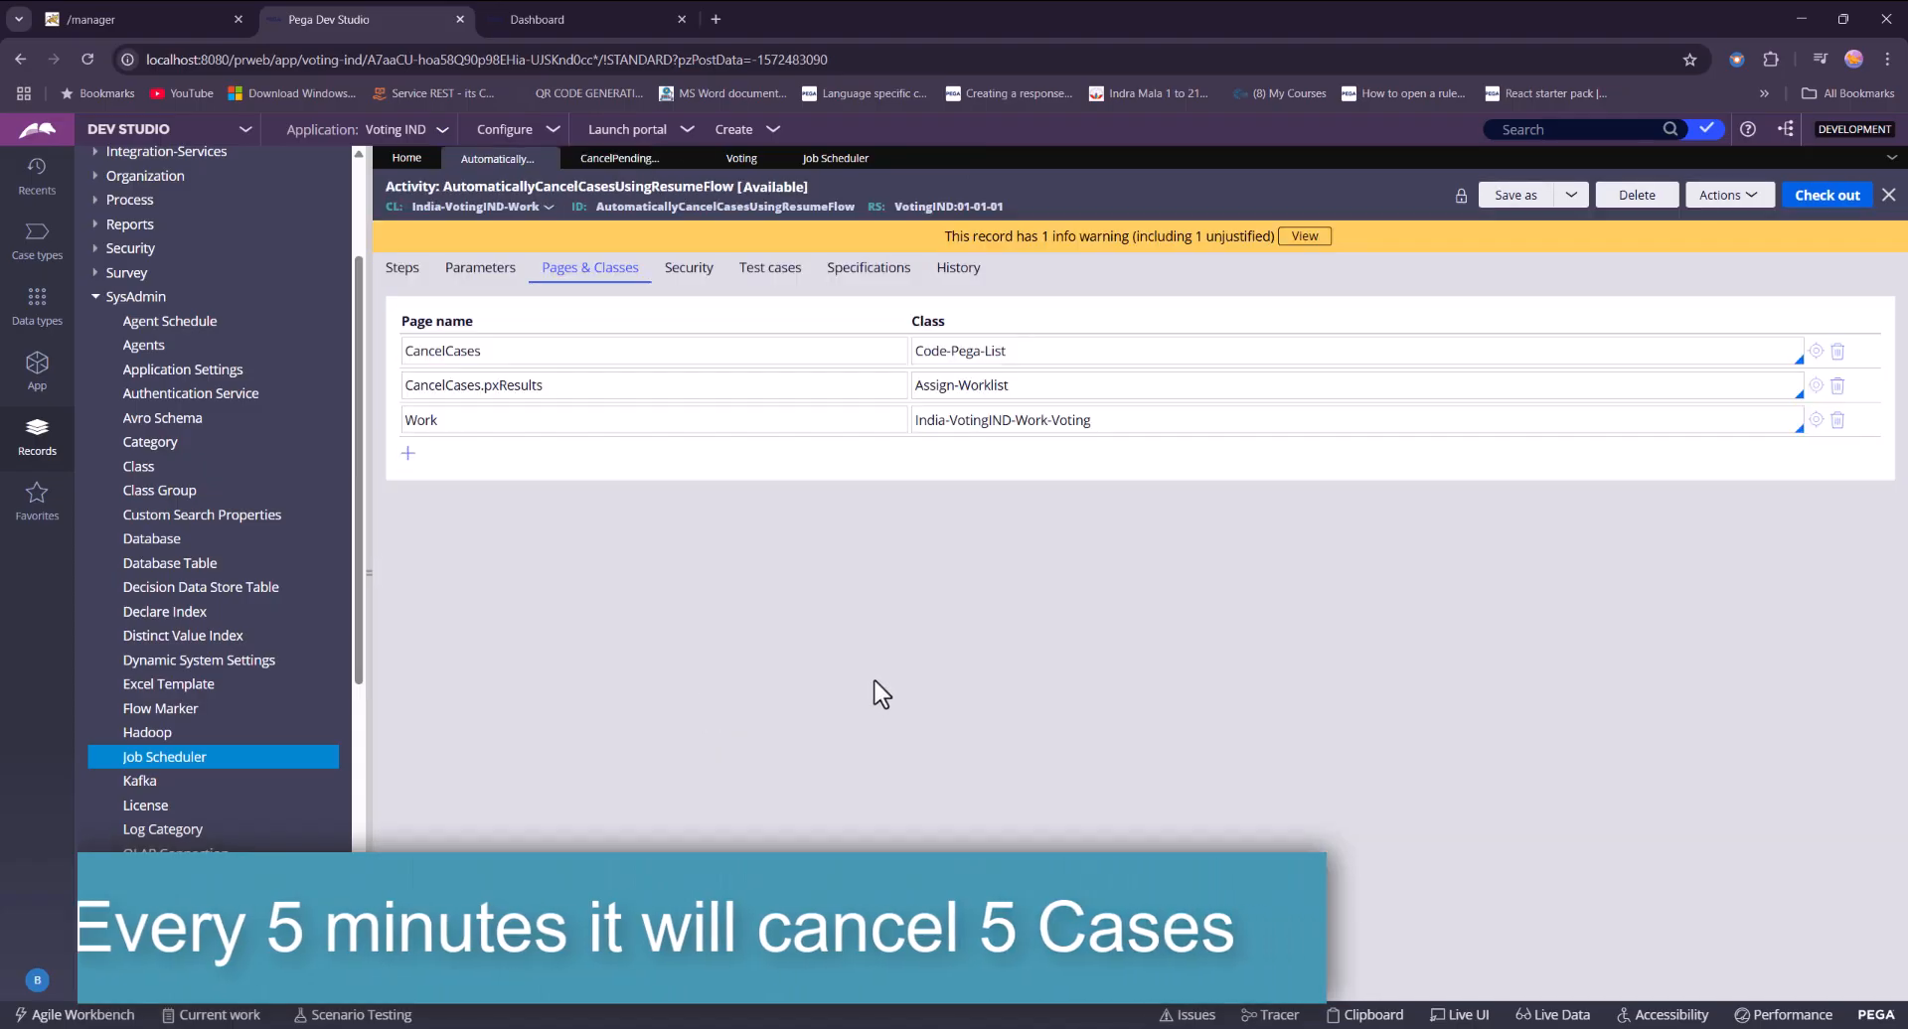
pyautogui.click(402, 268)
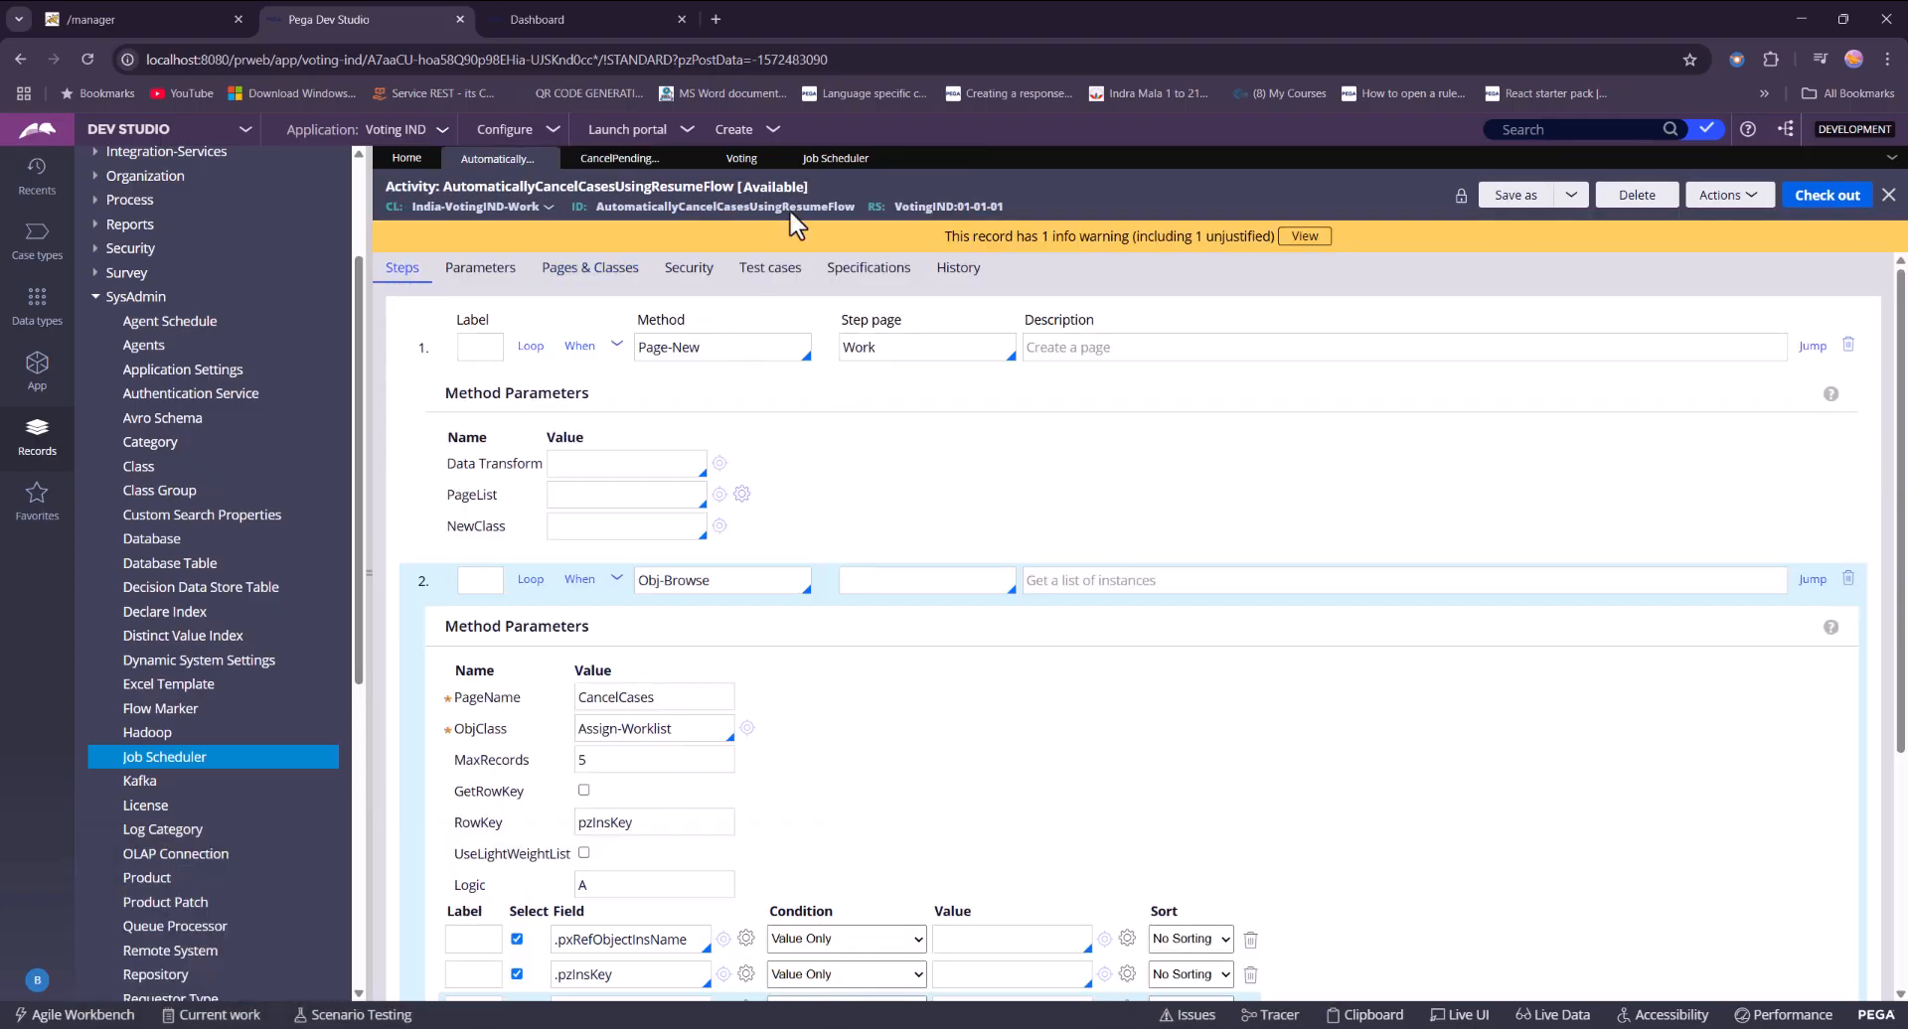
pyautogui.click(831, 159)
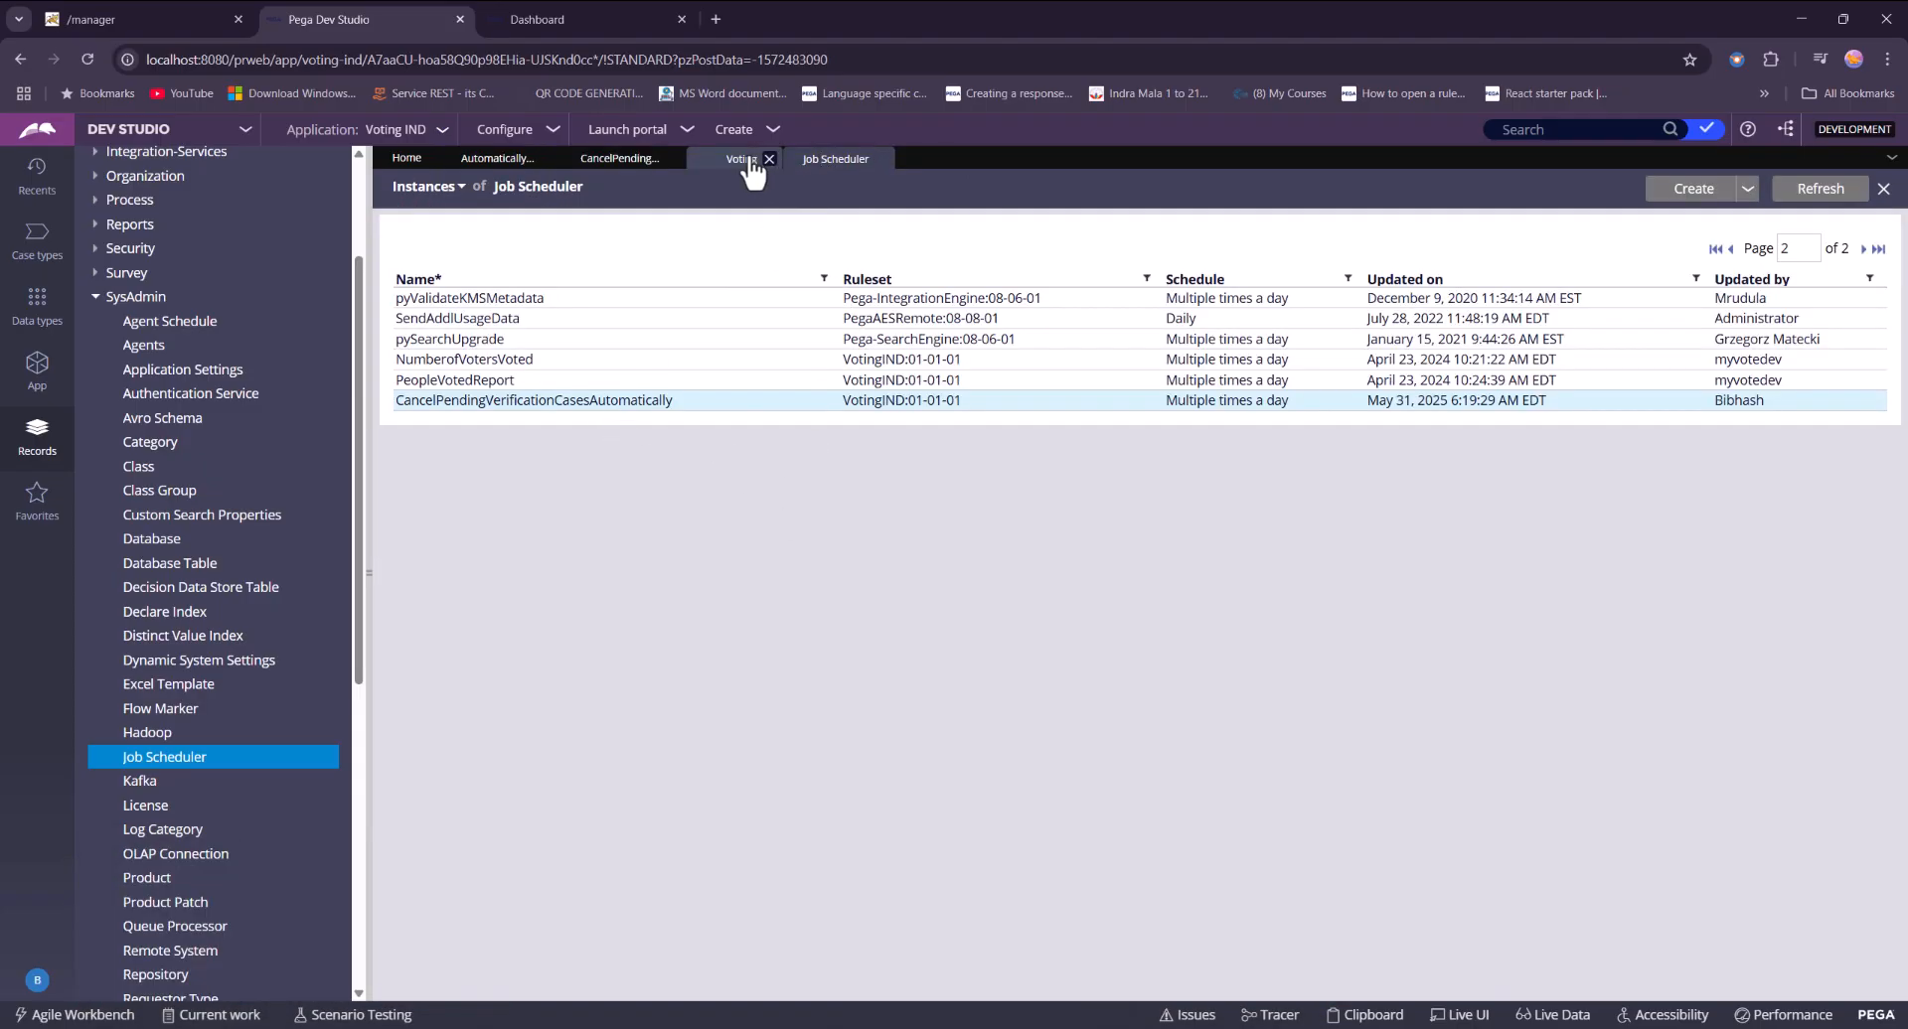
pyautogui.click(753, 171)
pyautogui.click(636, 167)
pyautogui.click(703, 689)
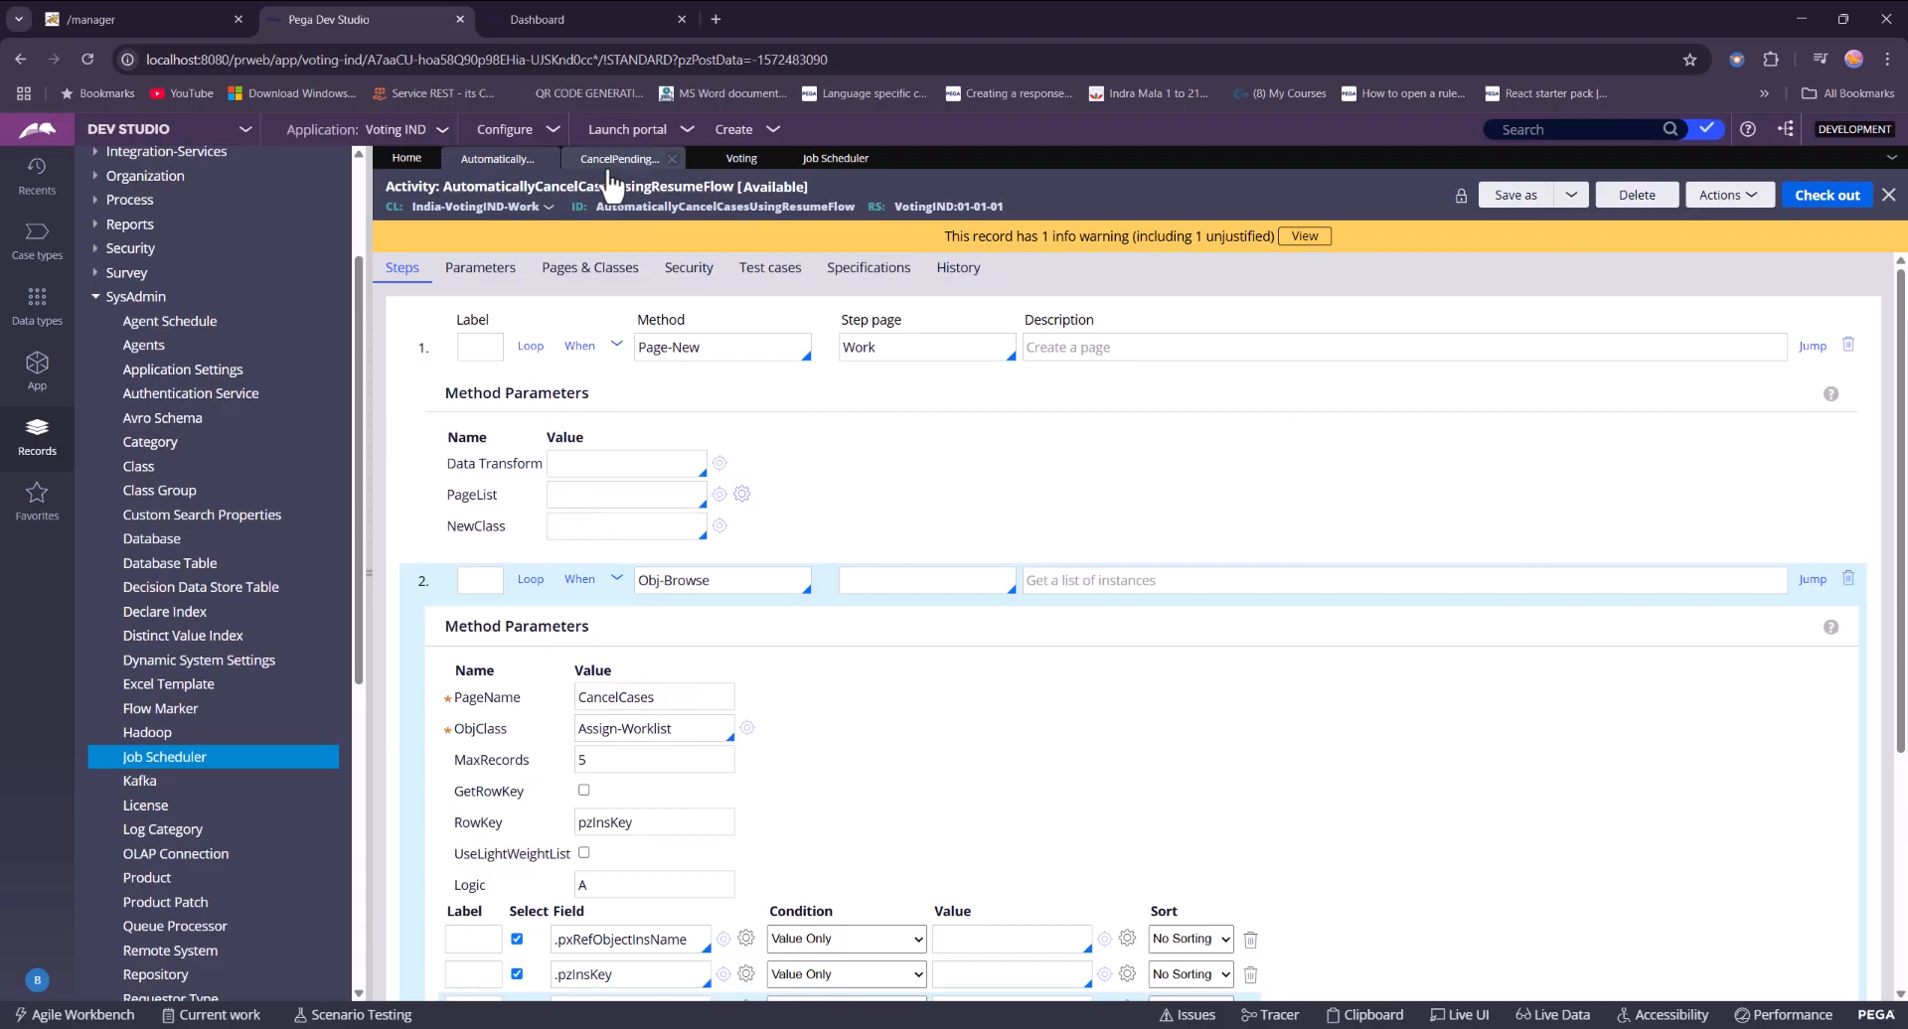
pyautogui.click(611, 164)
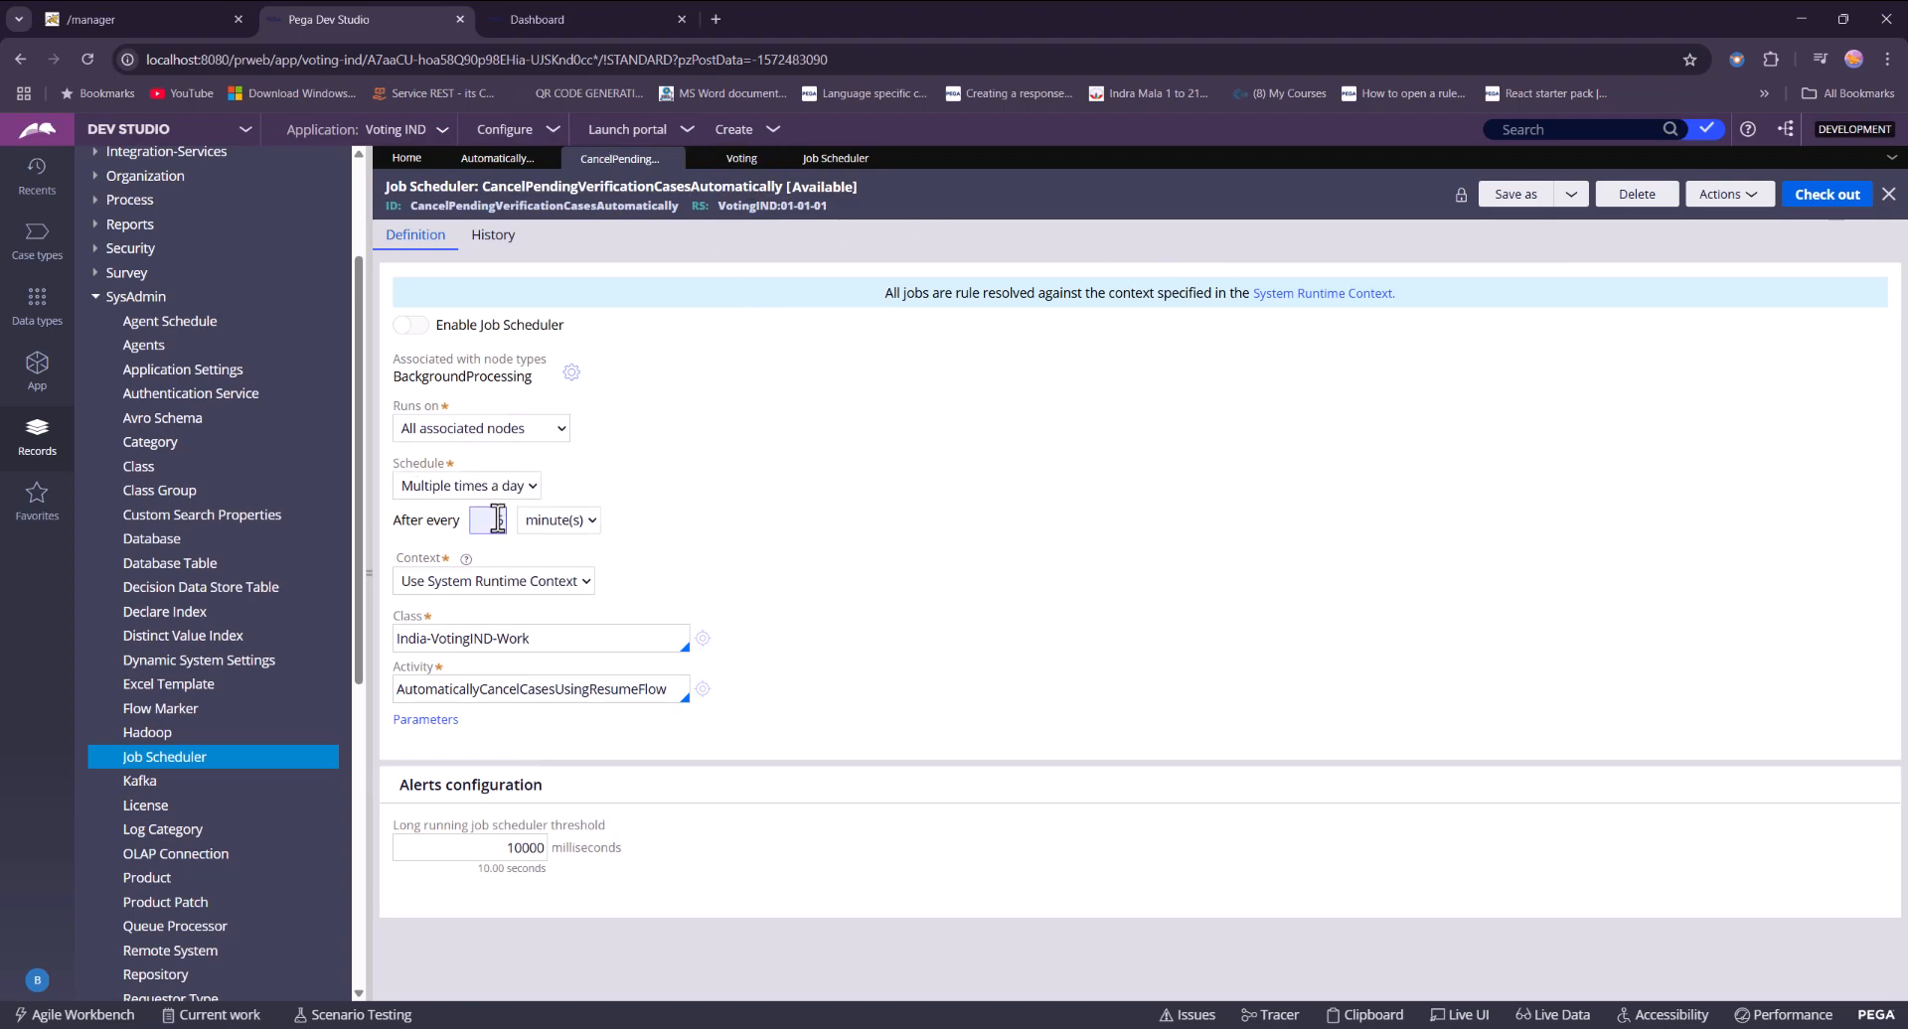
# Create a Voting case with the default details, advance it to the Check Info stage, and close it.
pyautogui.click(747, 140)
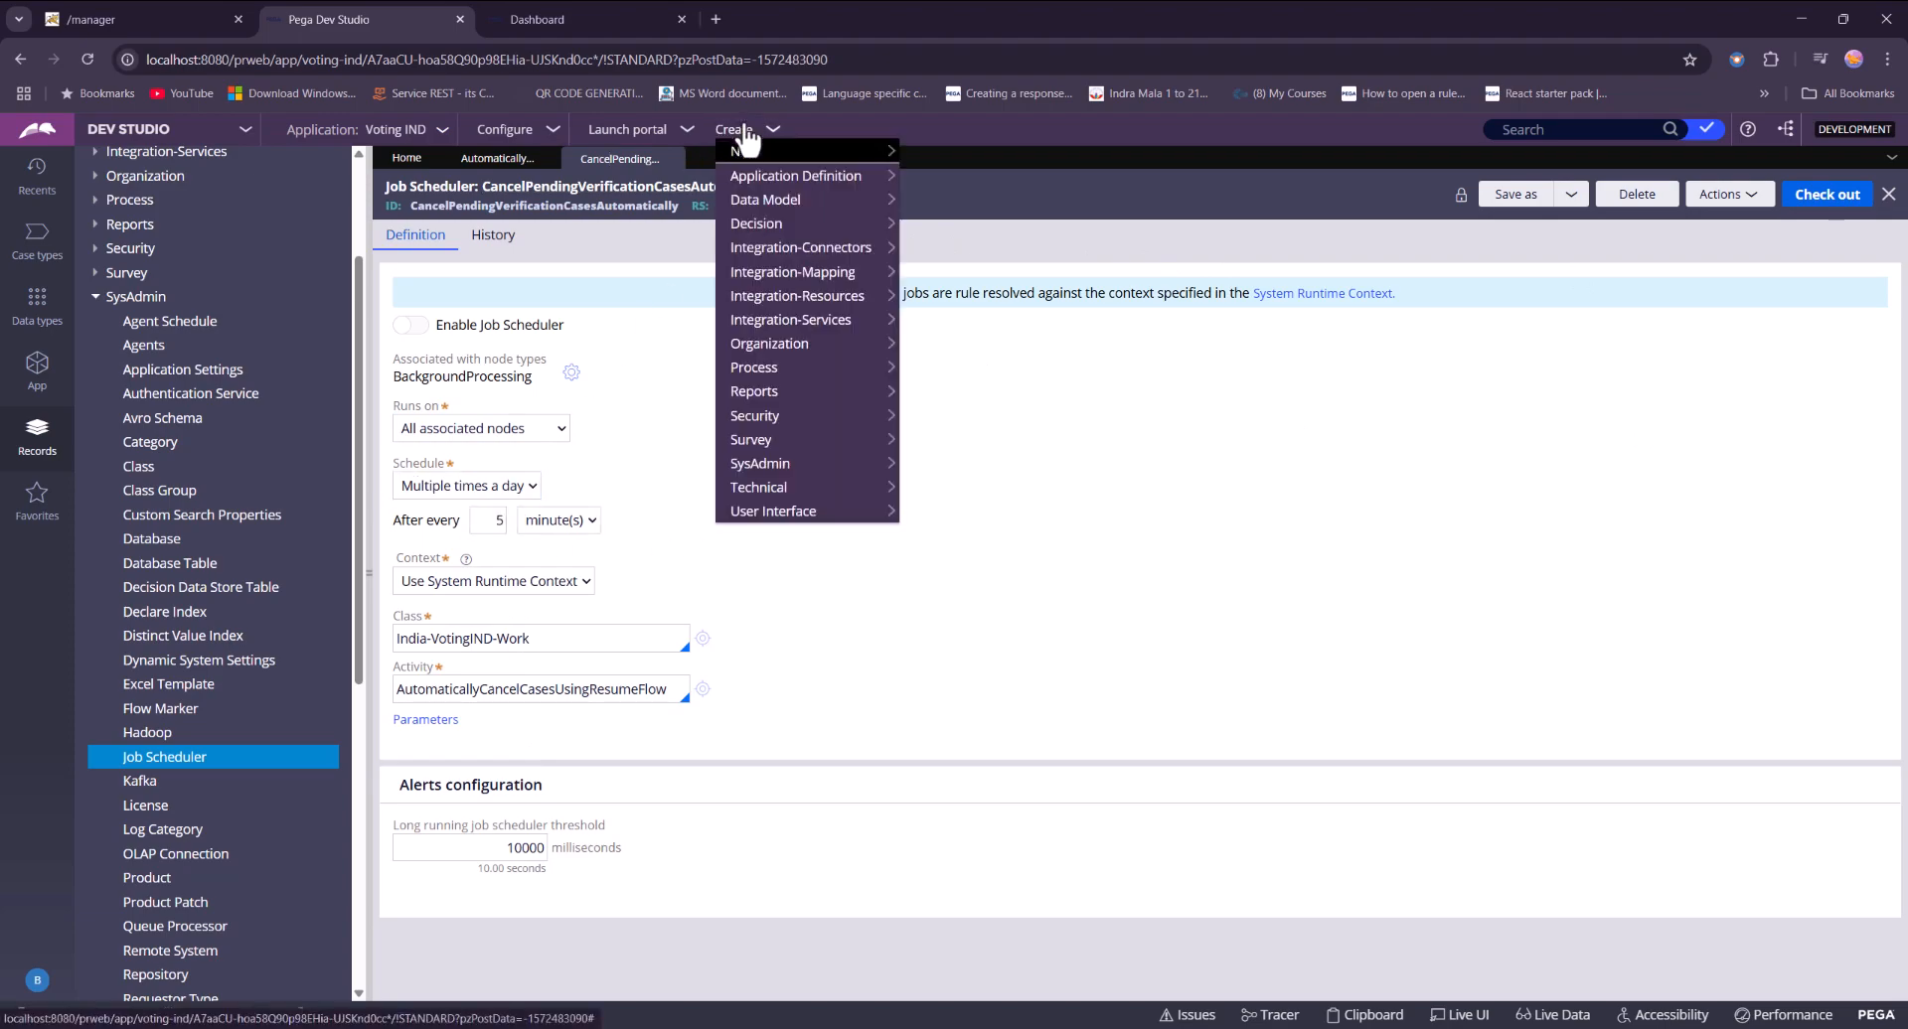
pyautogui.moveTo(746, 151)
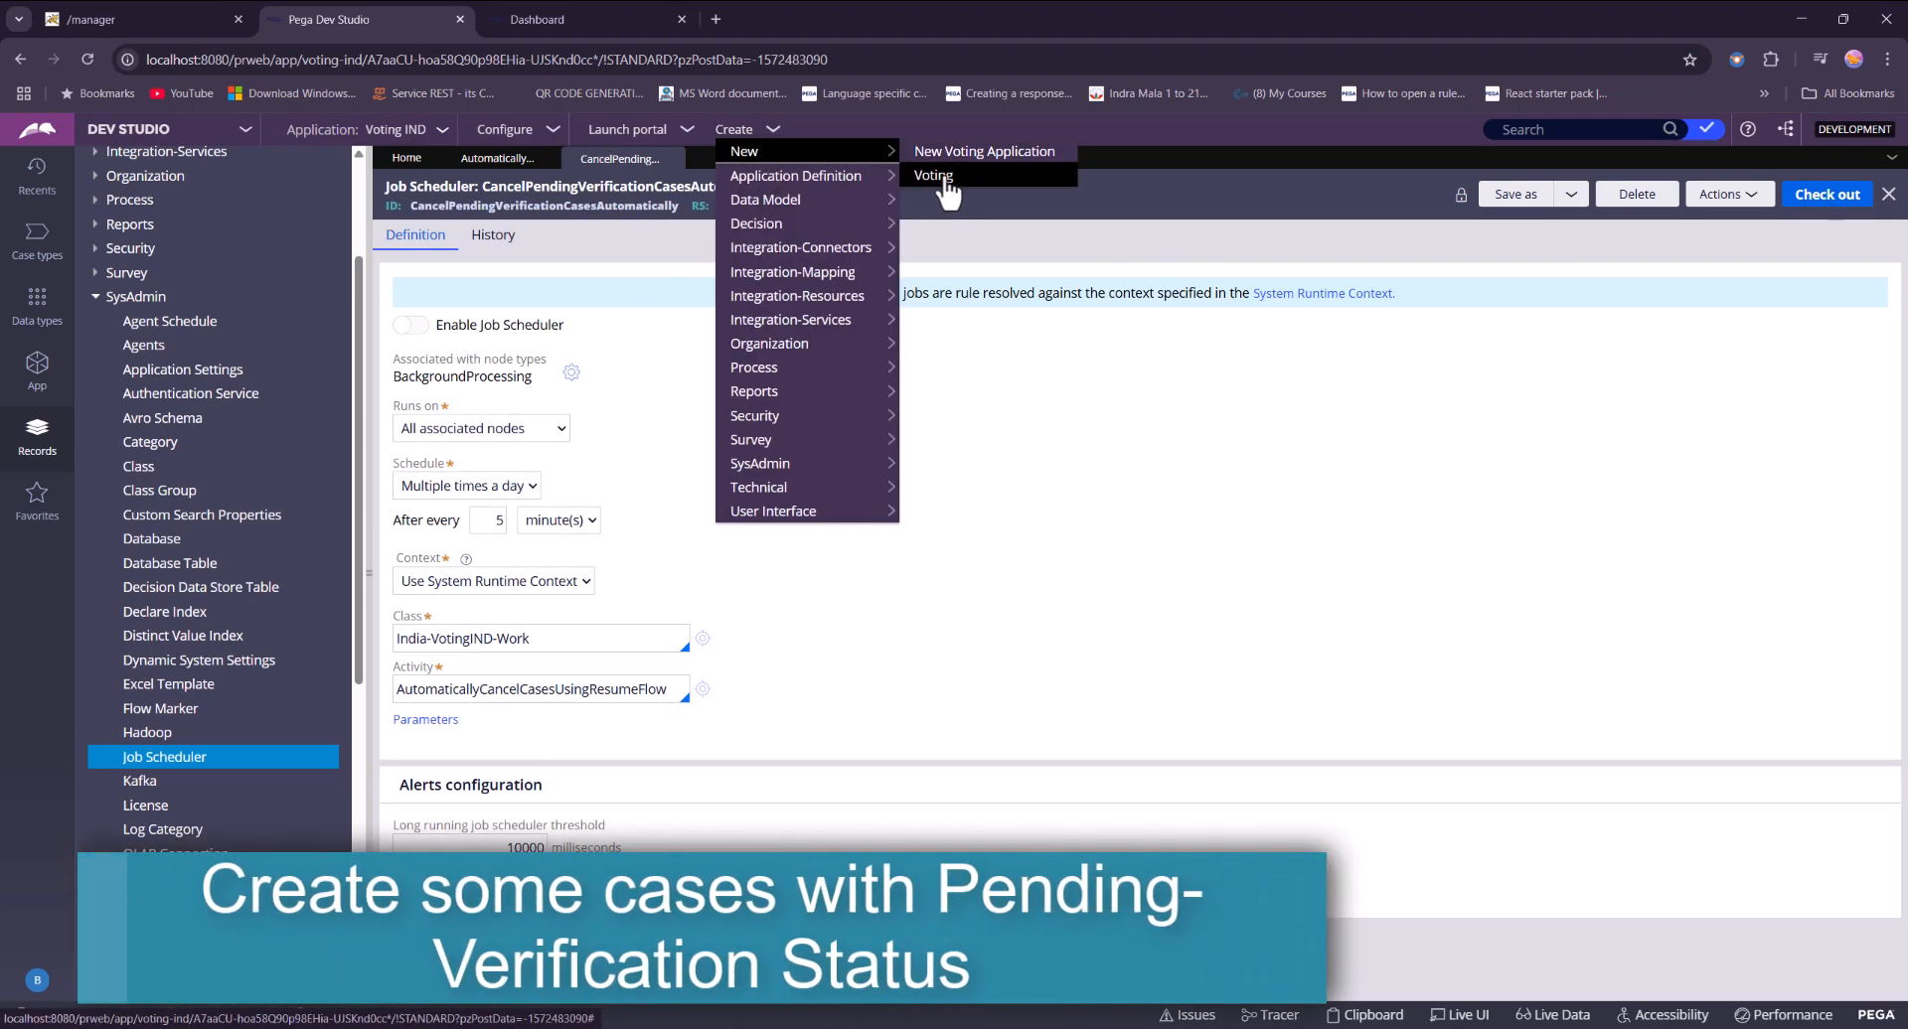
pyautogui.click(938, 177)
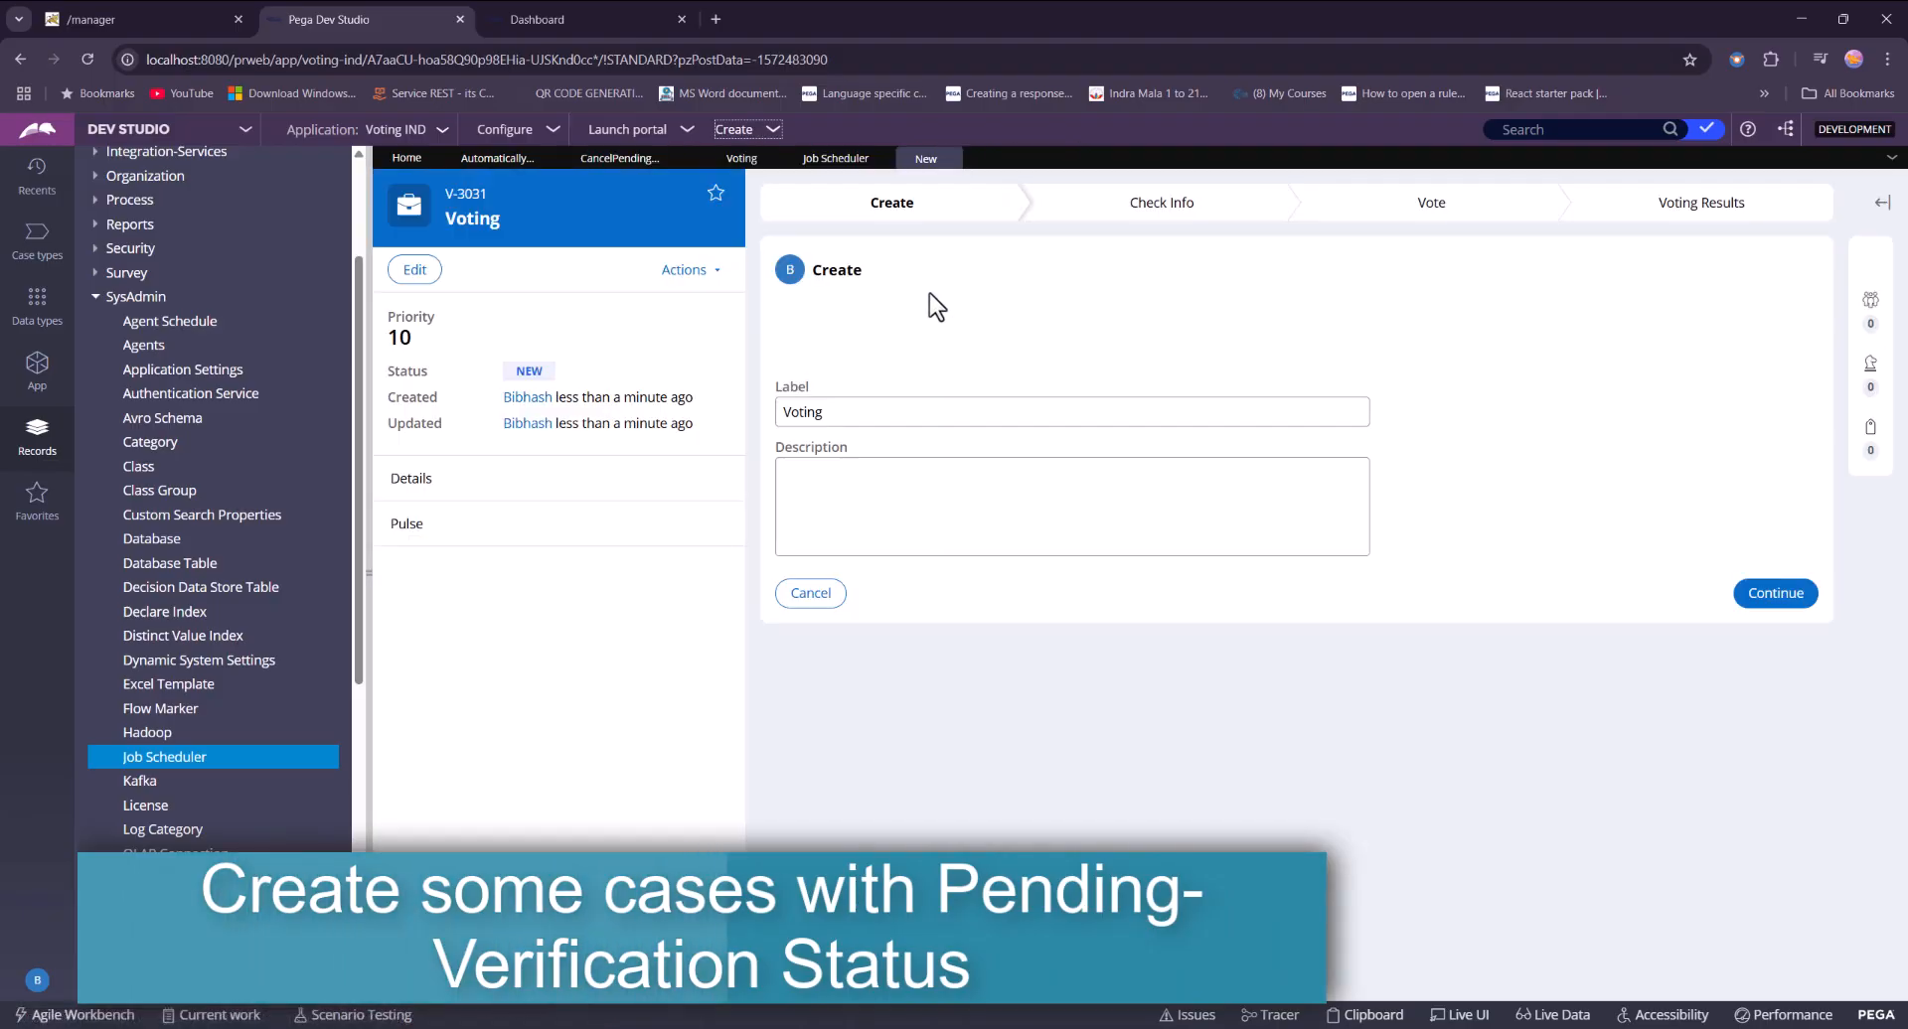
pyautogui.click(1775, 596)
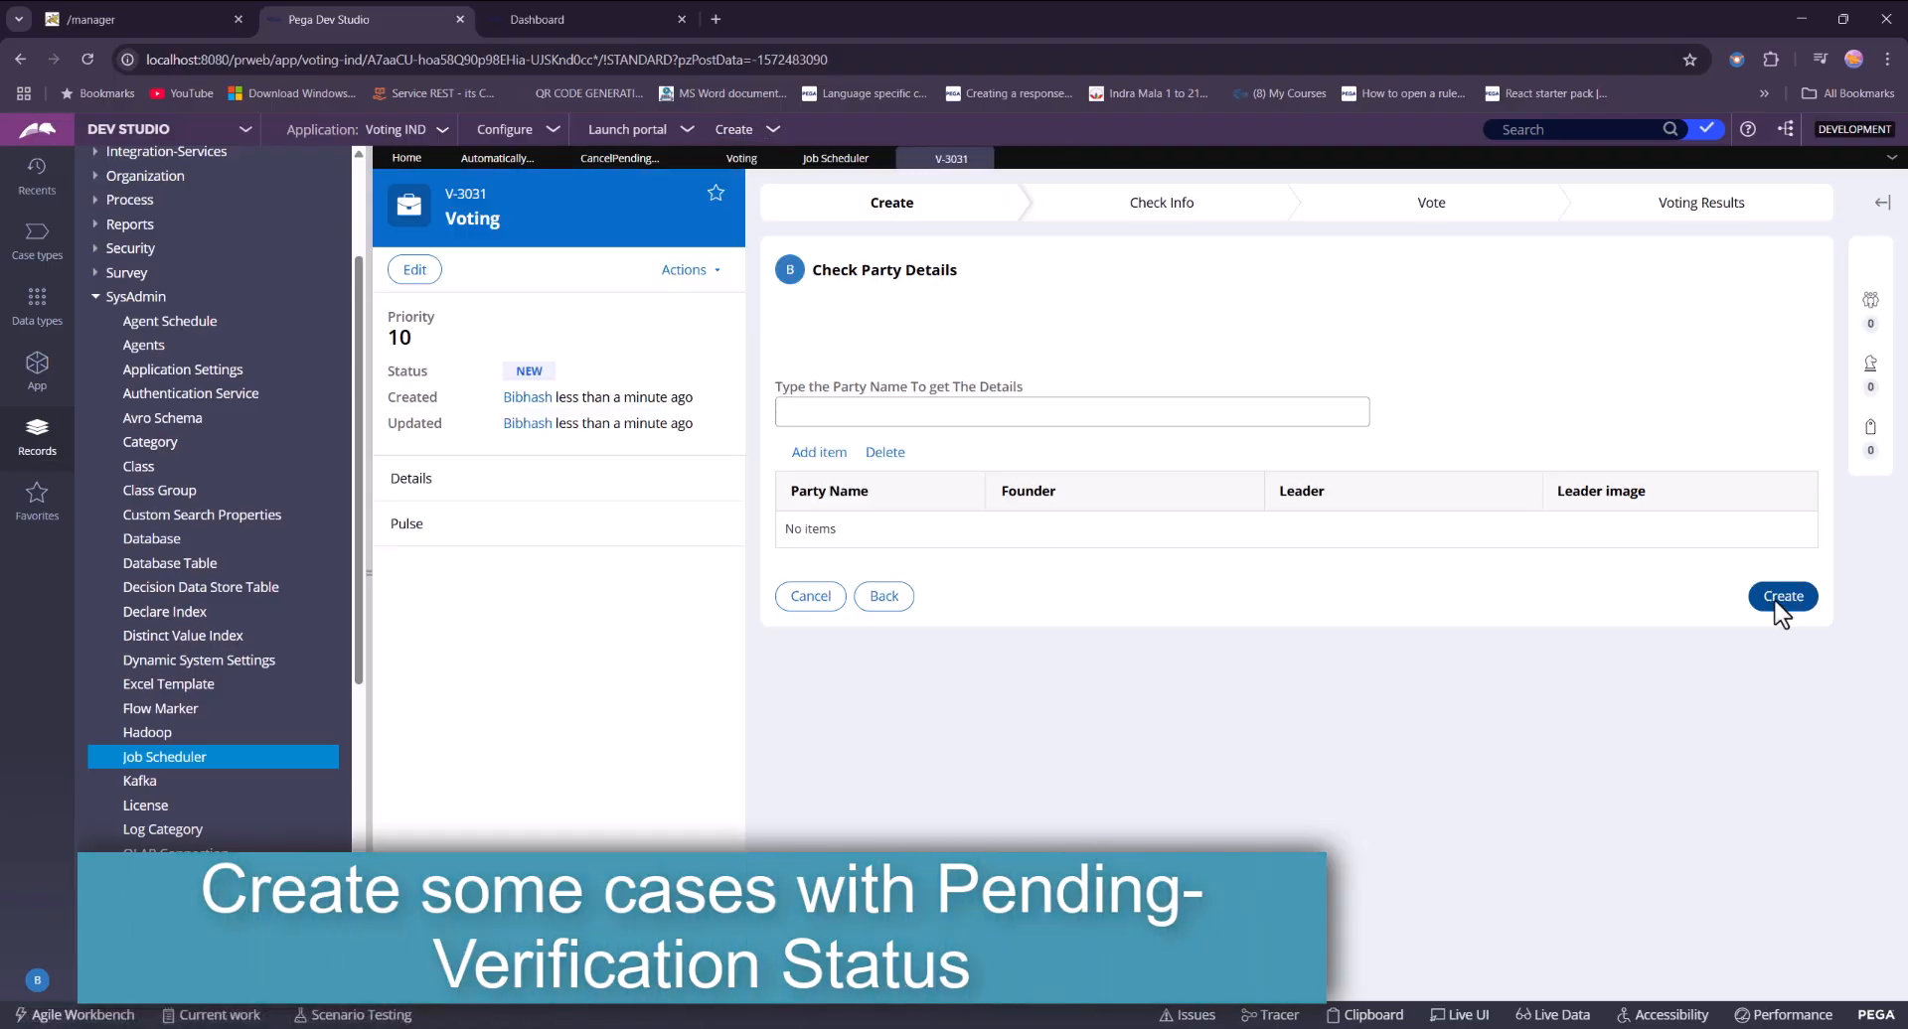
pyautogui.click(1781, 602)
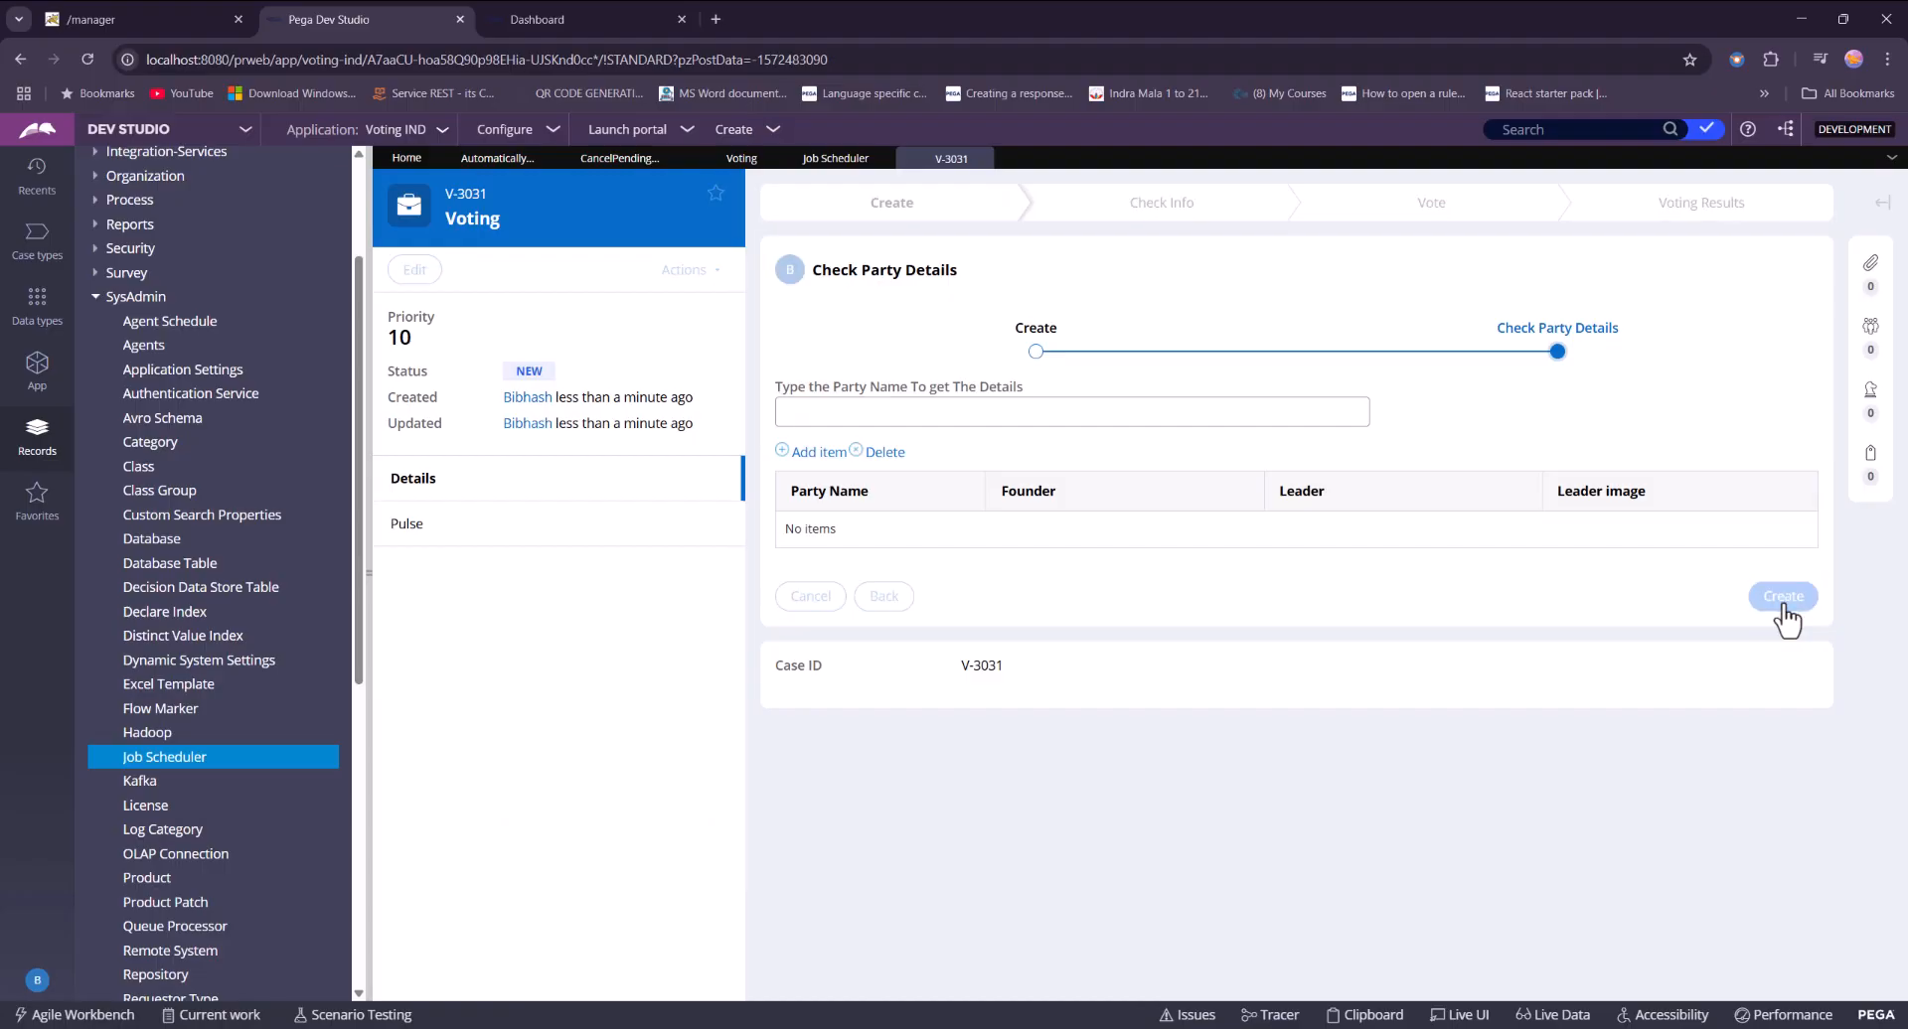
pyautogui.moveTo(521, 369); pyautogui.dragTo(712, 349)
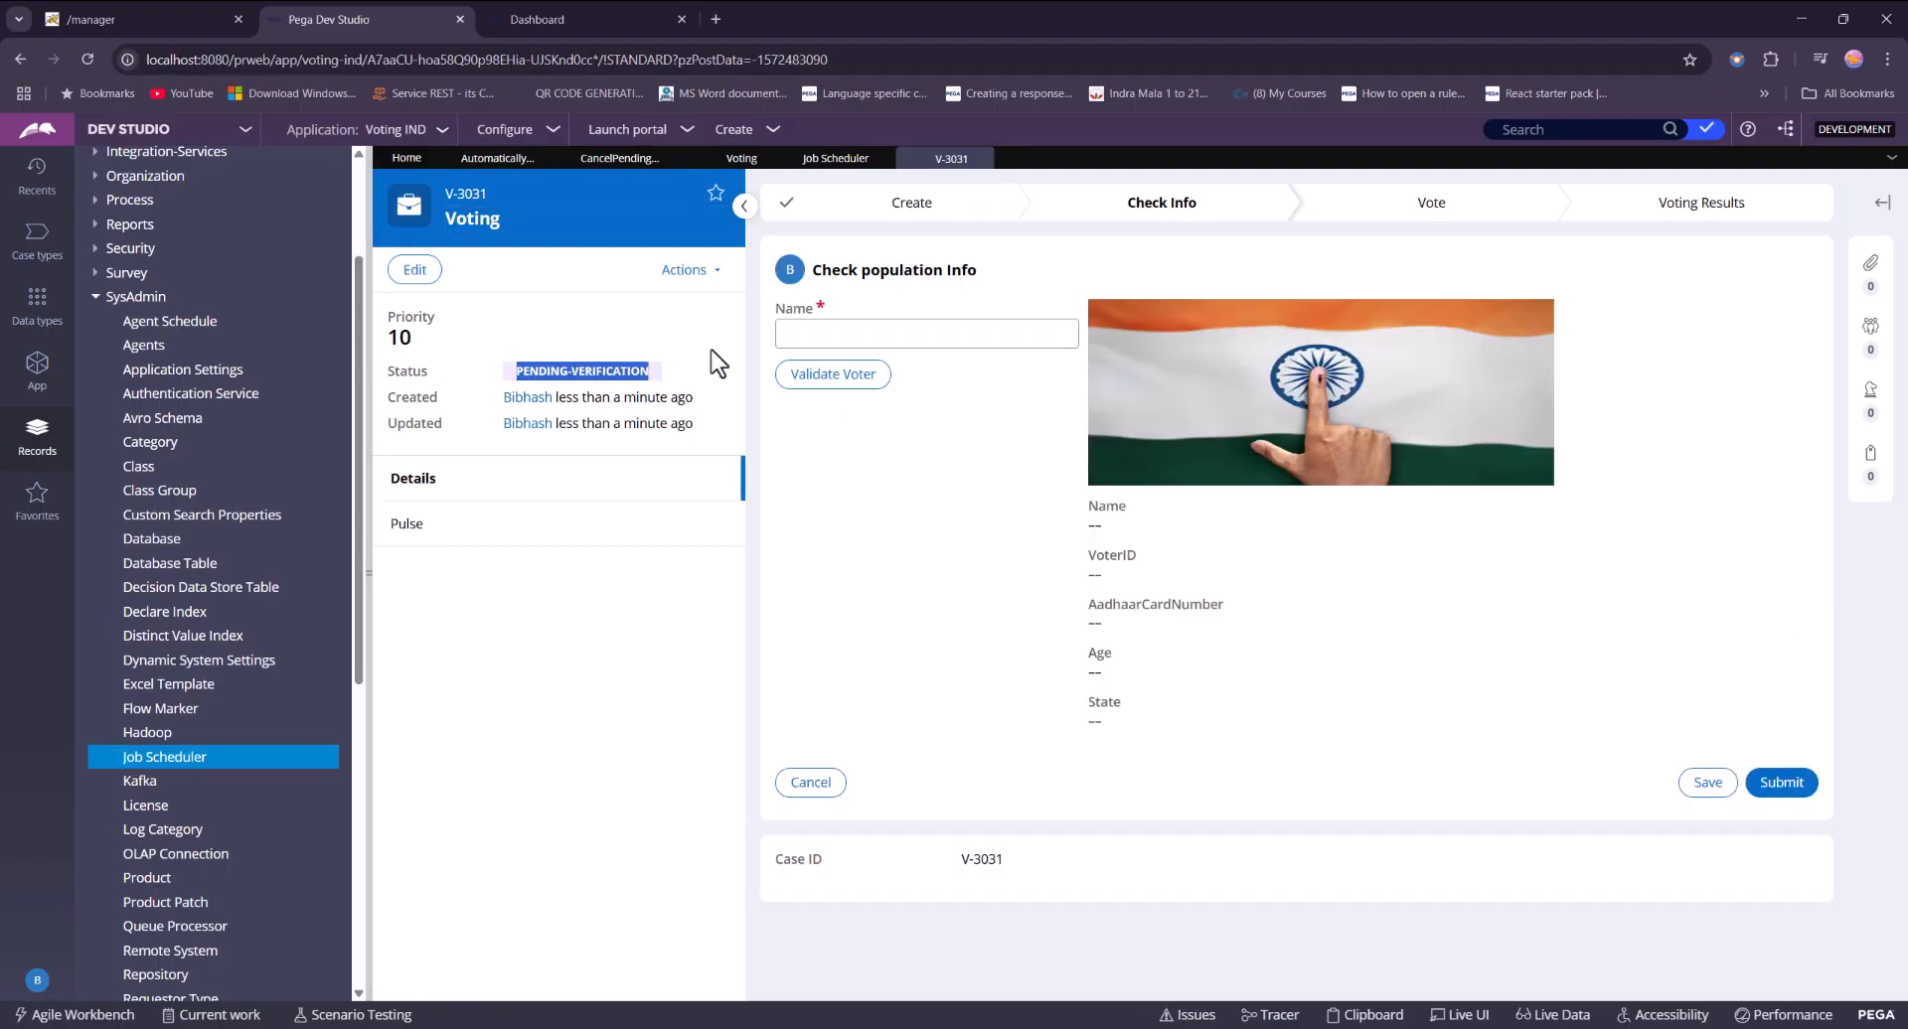
pyautogui.click(981, 159)
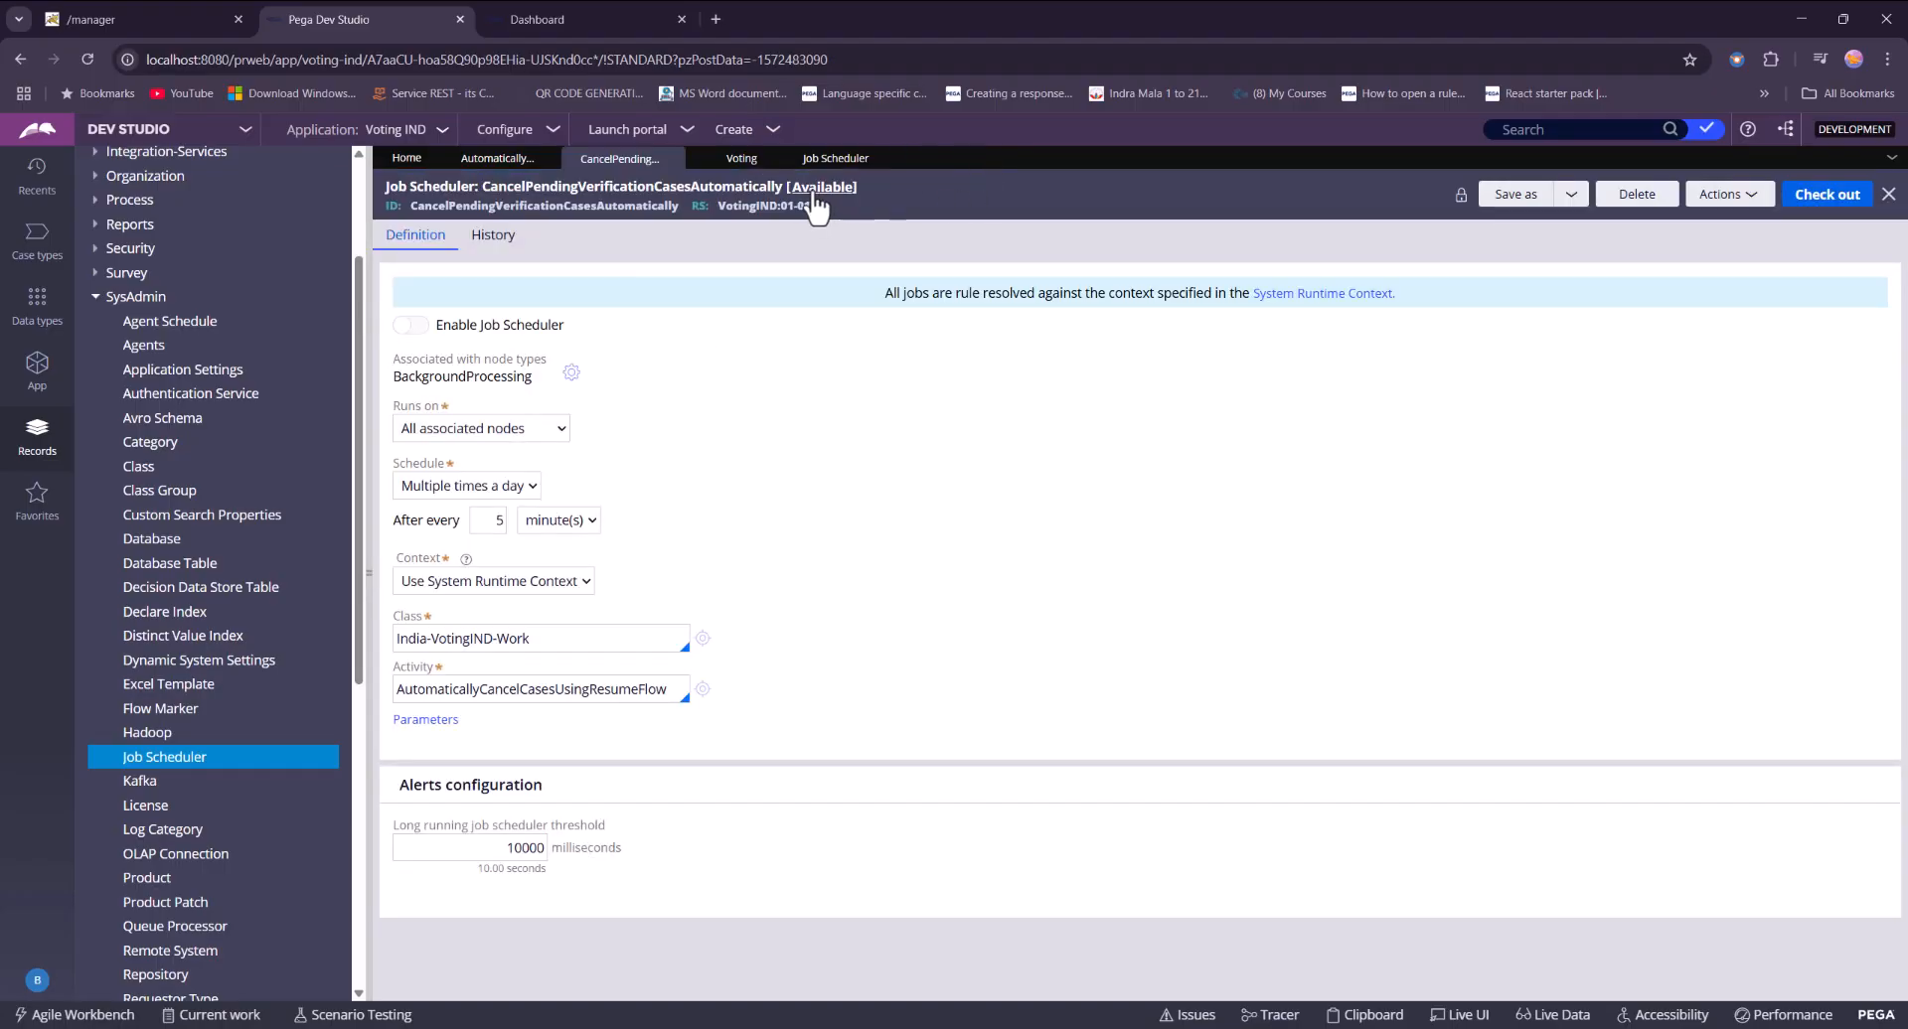
# Create another Voting case without entering any party details and close it.
pyautogui.click(755, 129)
pyautogui.moveTo(785, 151)
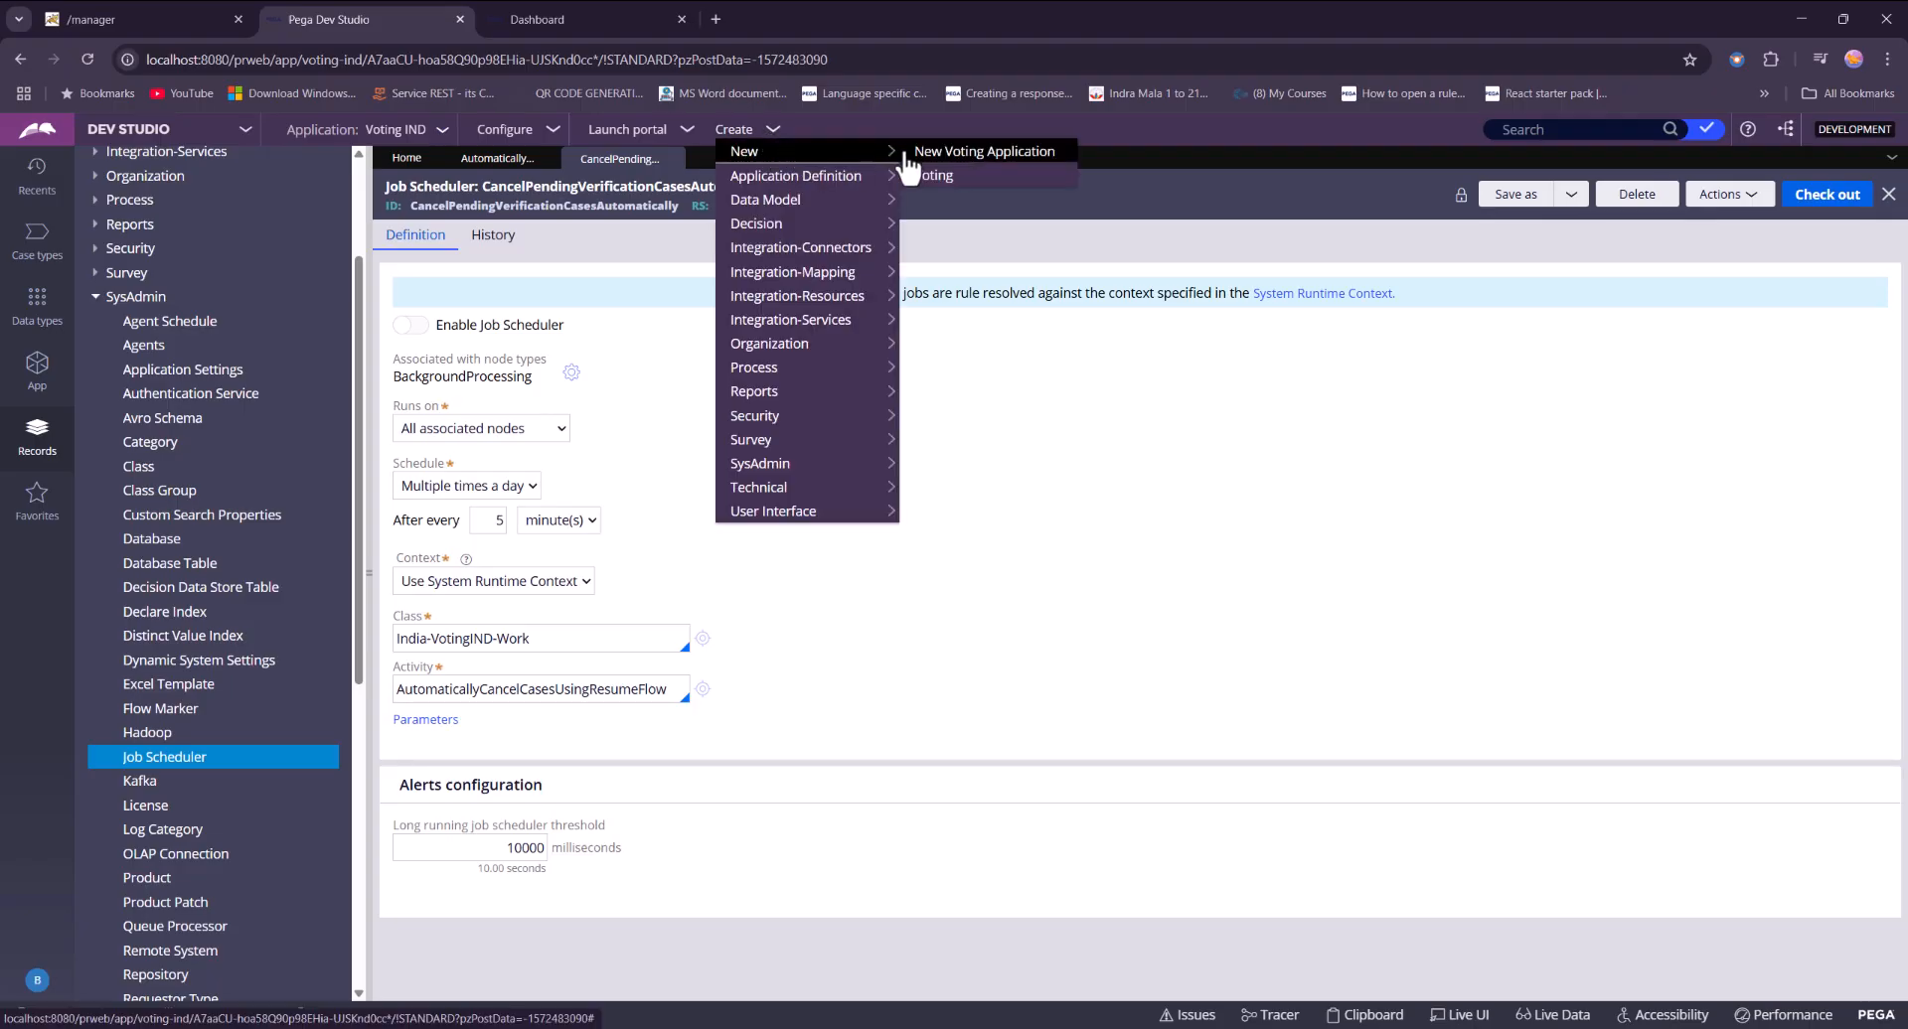
pyautogui.click(952, 162)
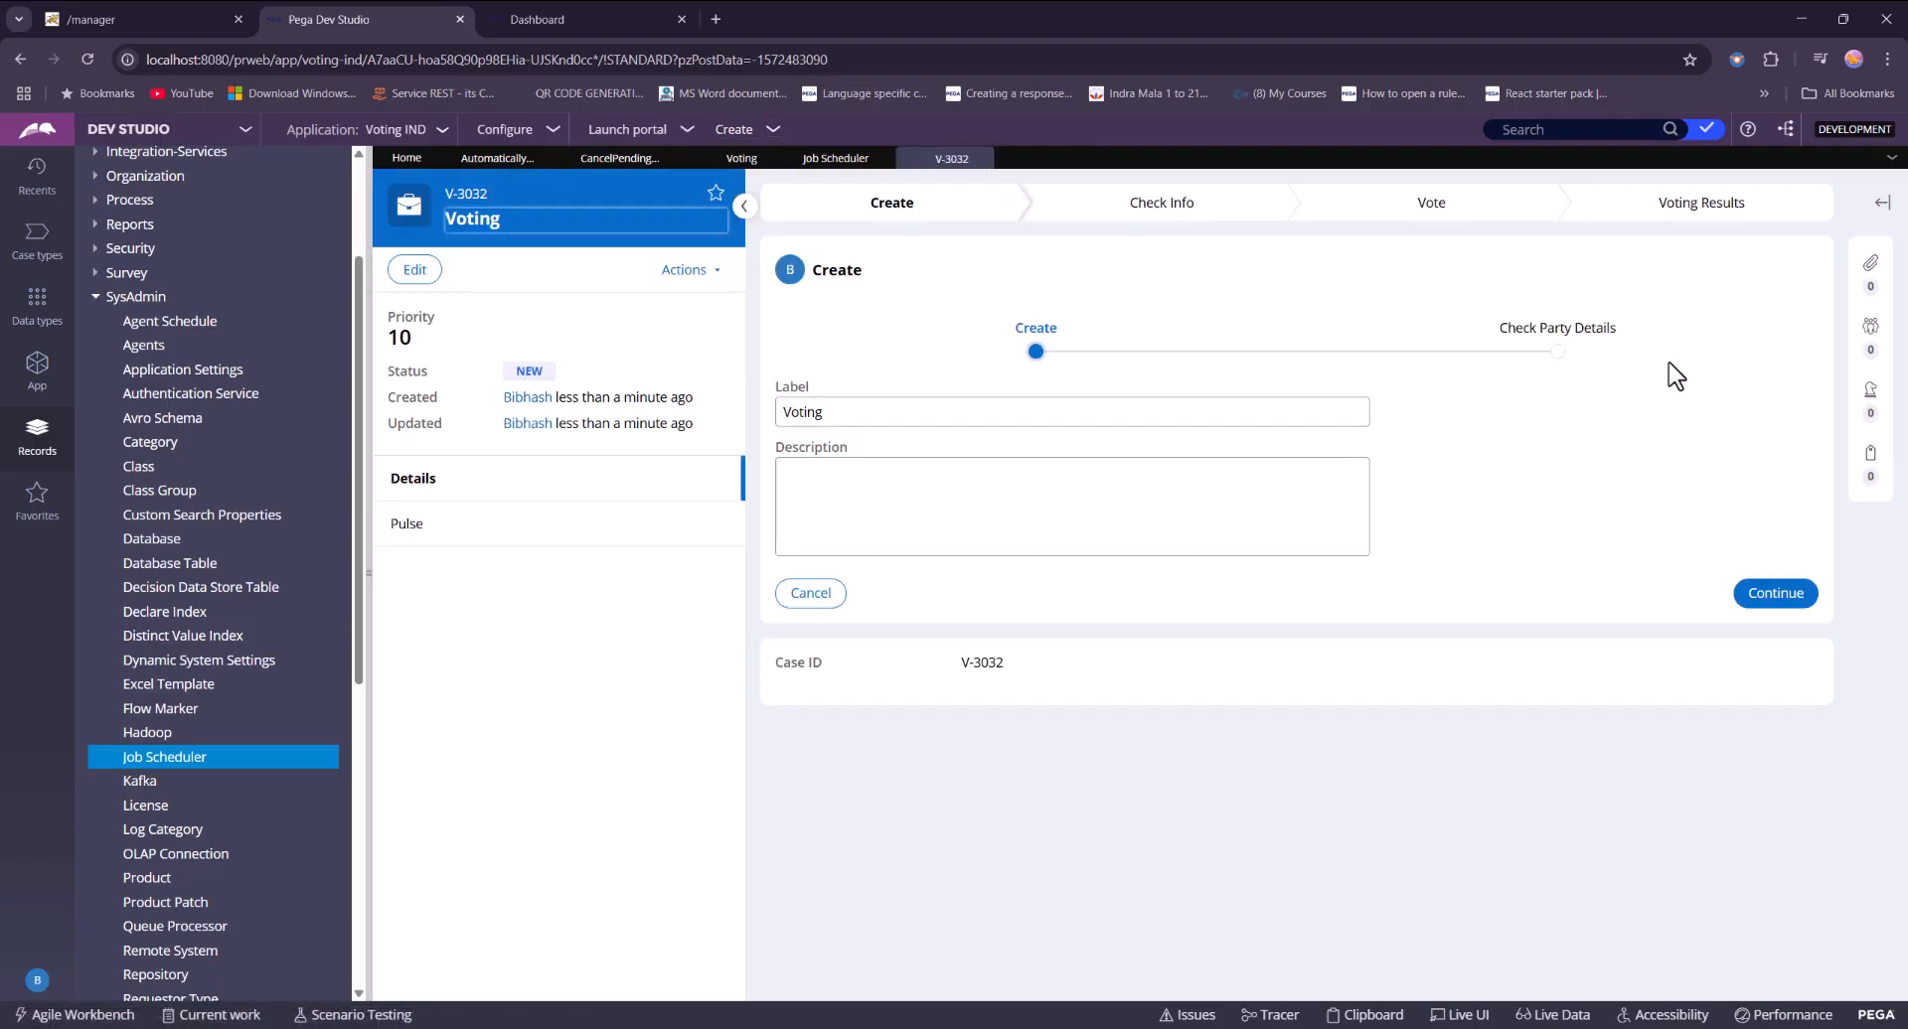
pyautogui.click(1793, 596)
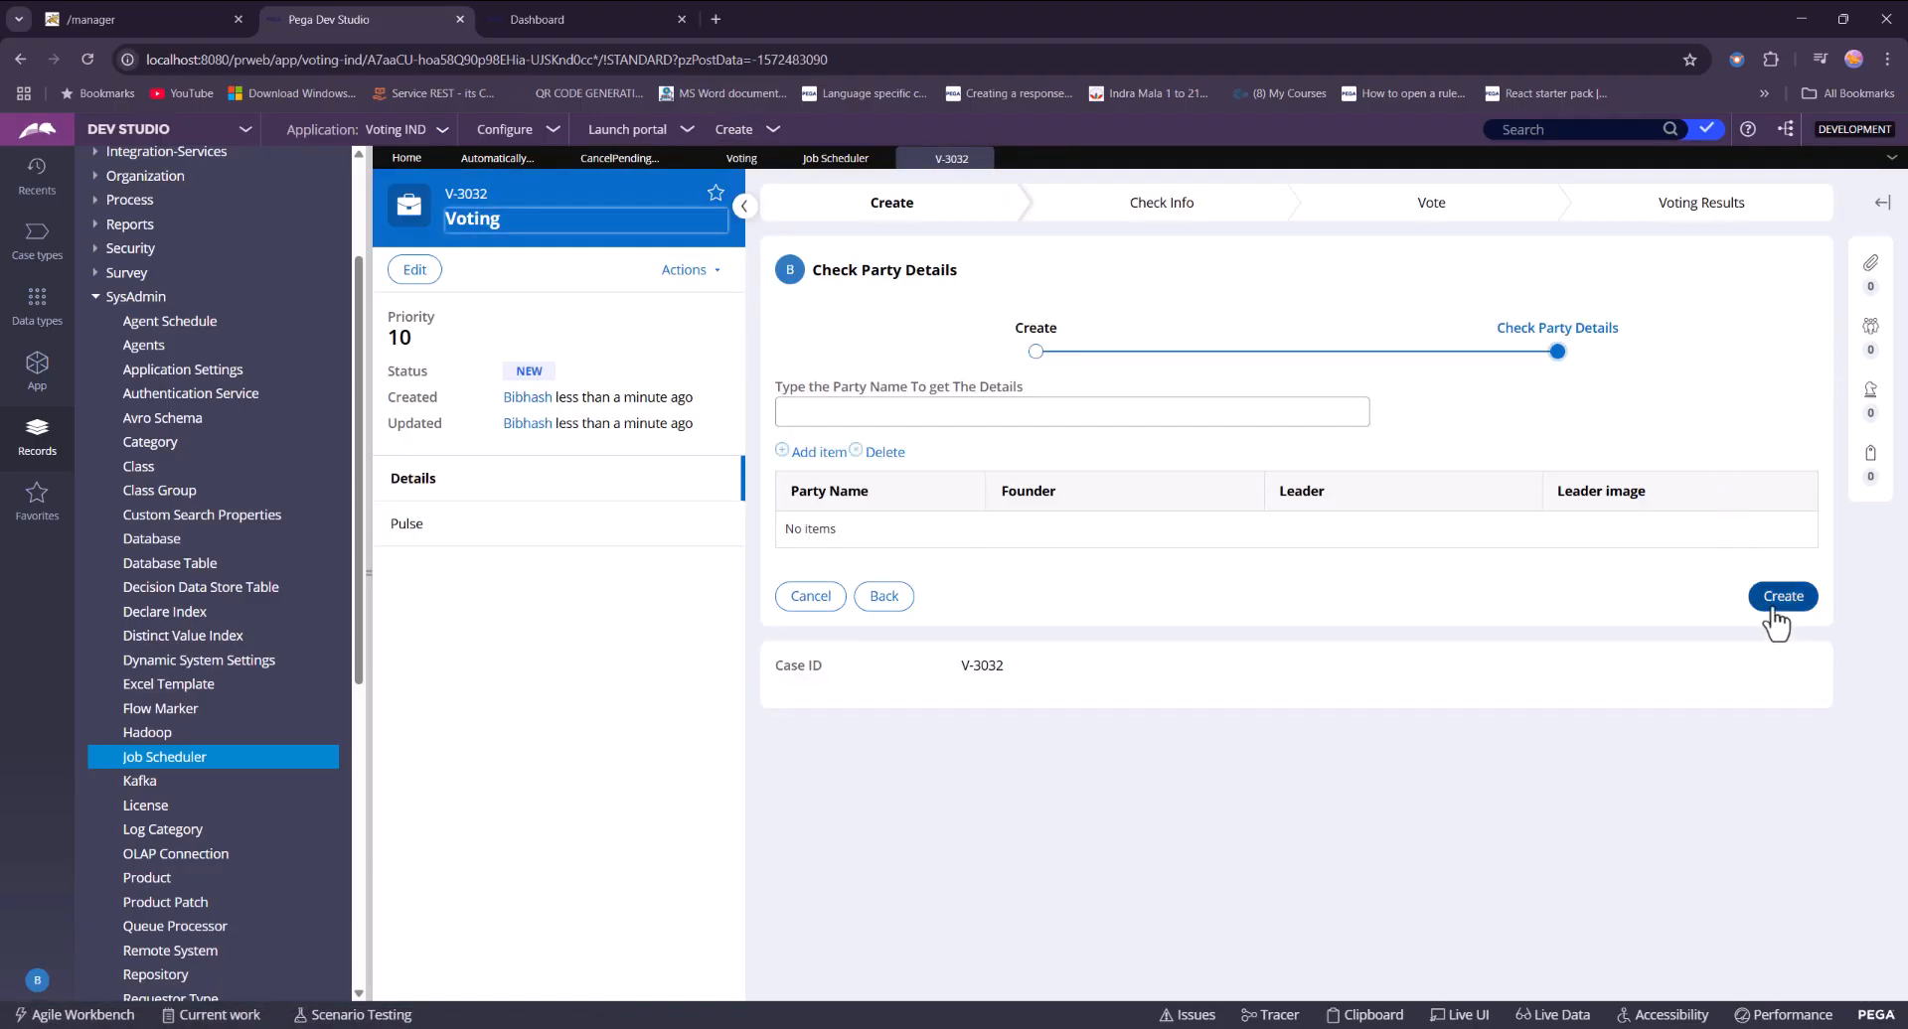
pyautogui.click(1771, 608)
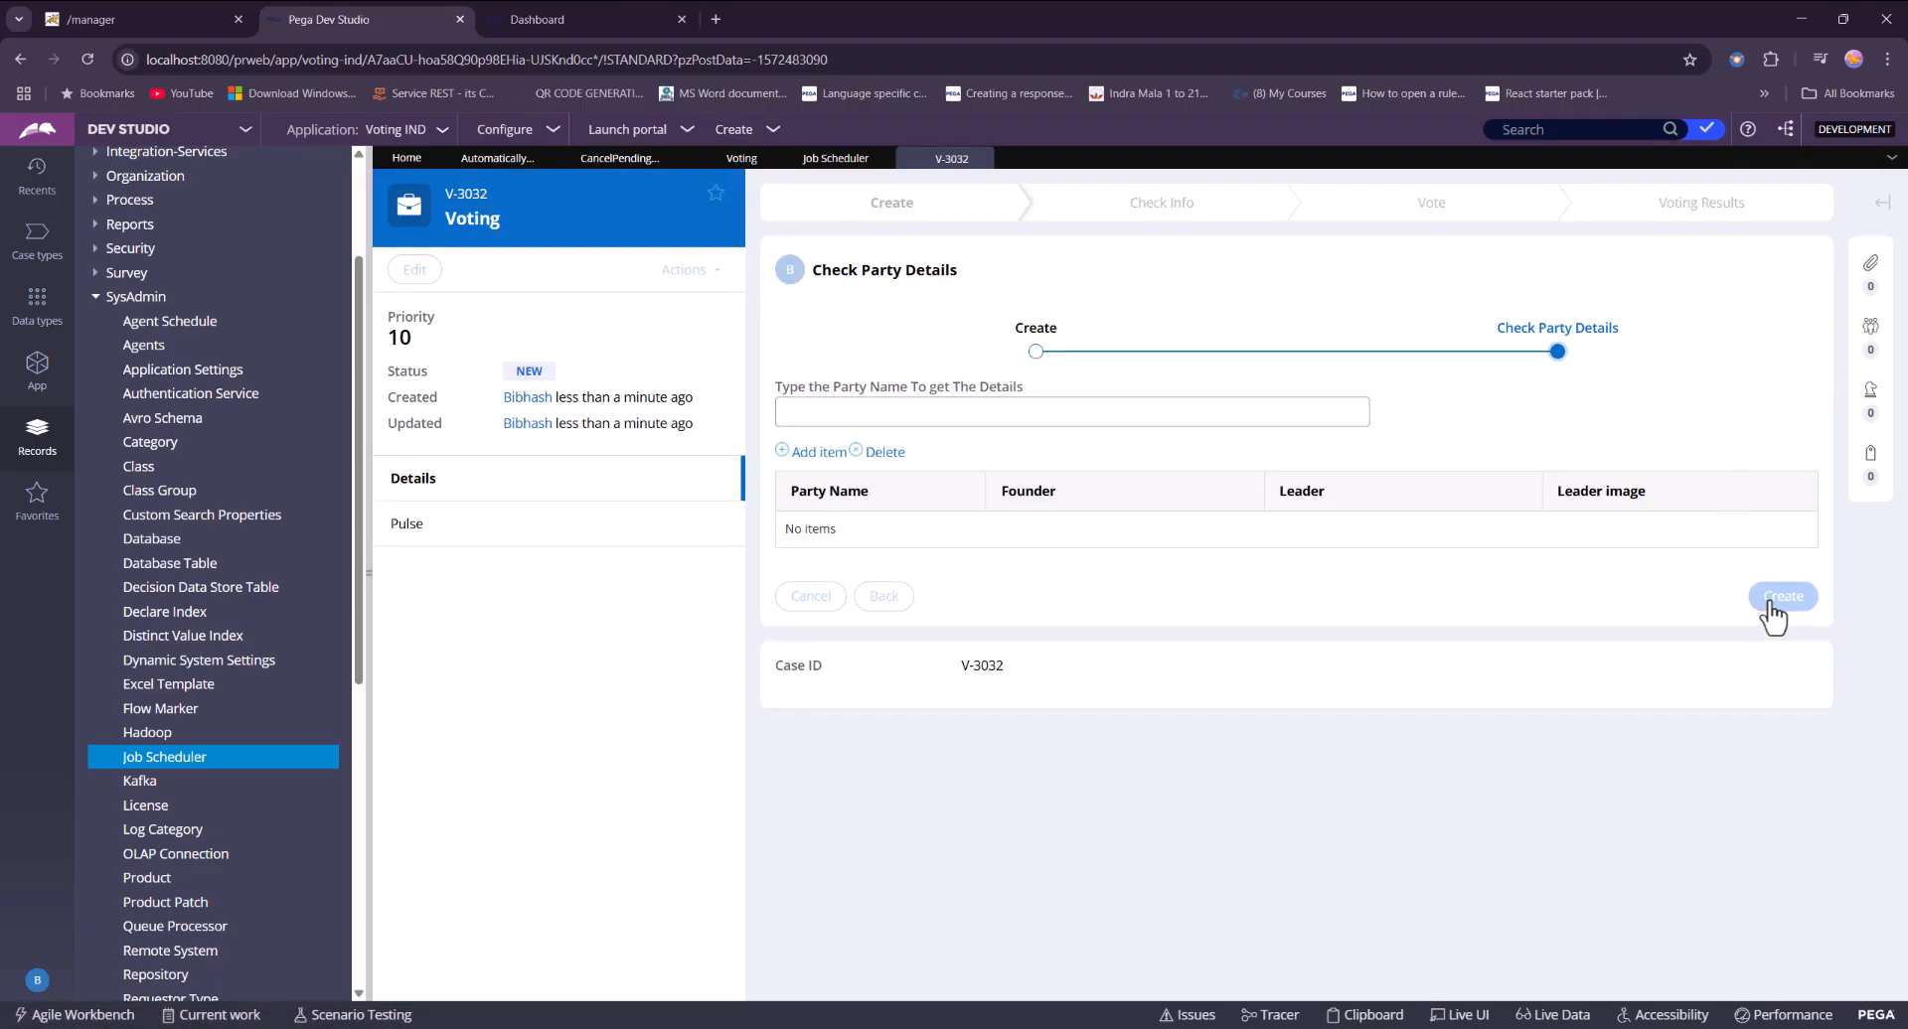
pyautogui.click(982, 159)
# Refresh the Voting instances list to examine the newest cases, and reload the worklist on the portal Dashboard.
pyautogui.click(1814, 196)
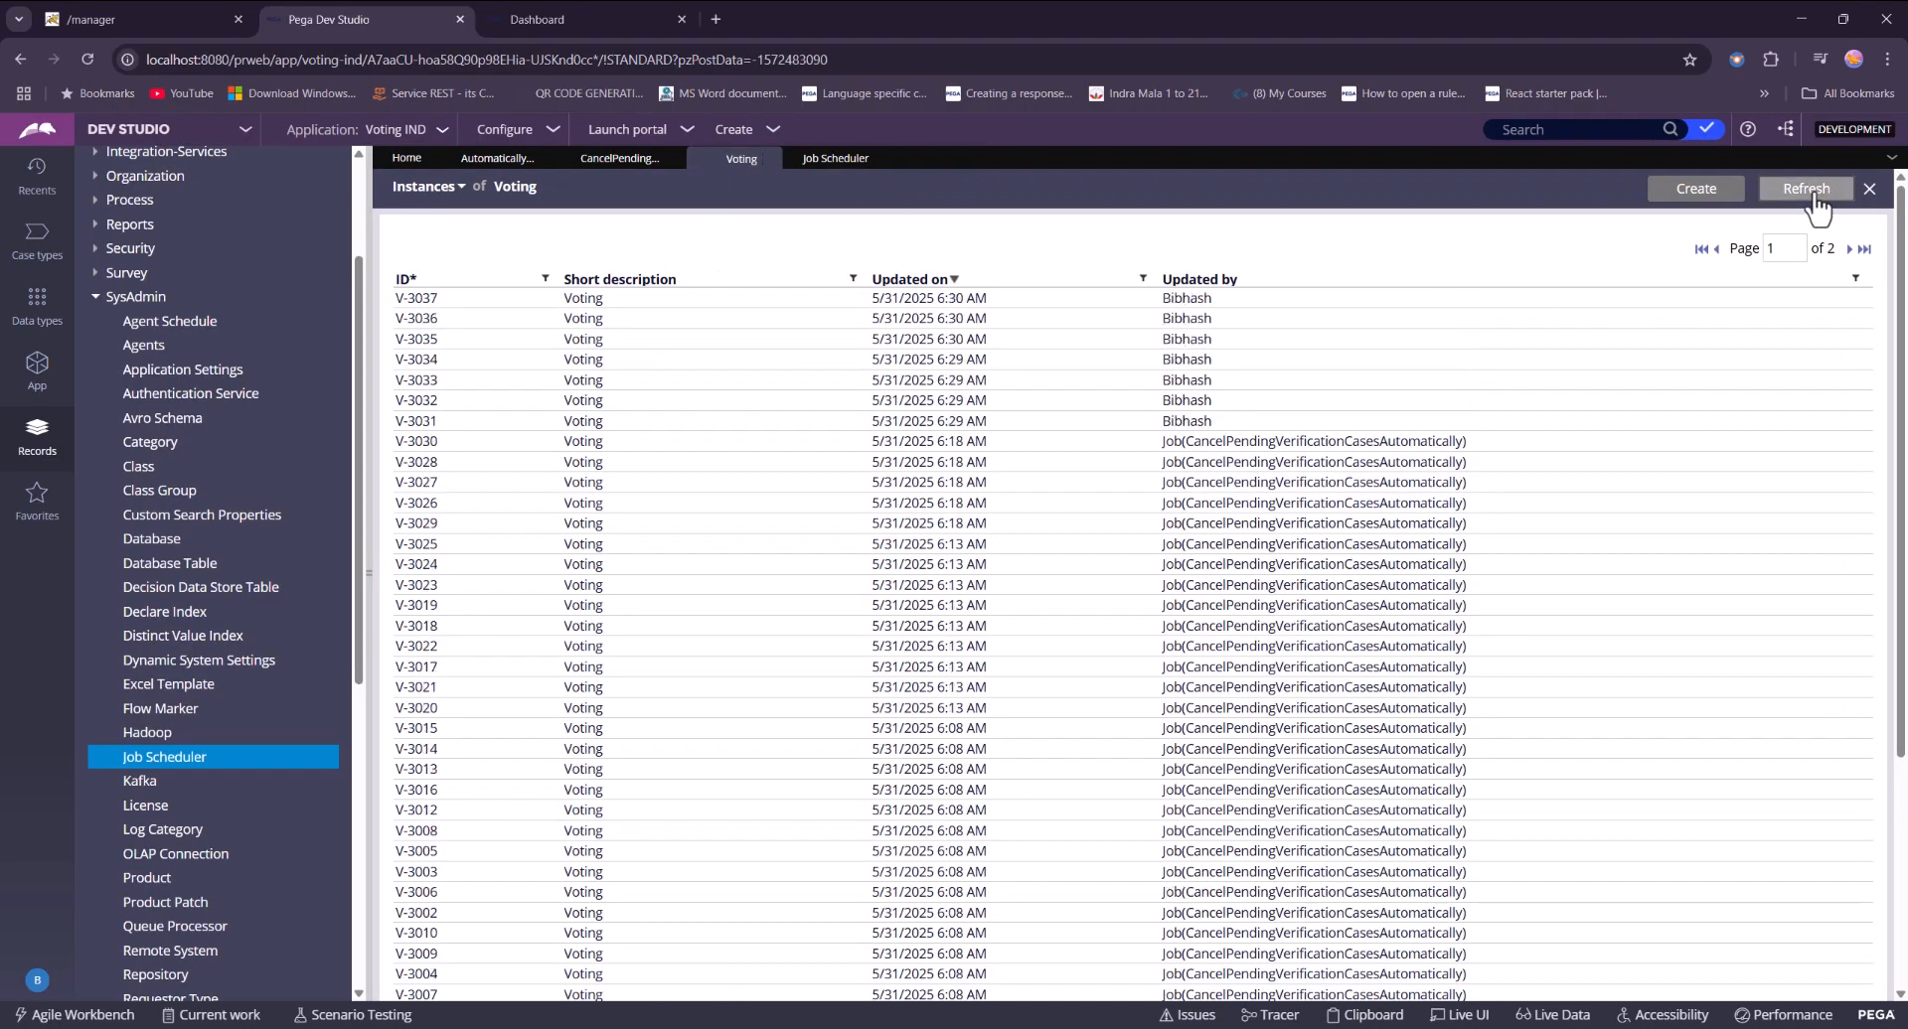
pyautogui.moveTo(1257, 428); pyautogui.dragTo(406, 300)
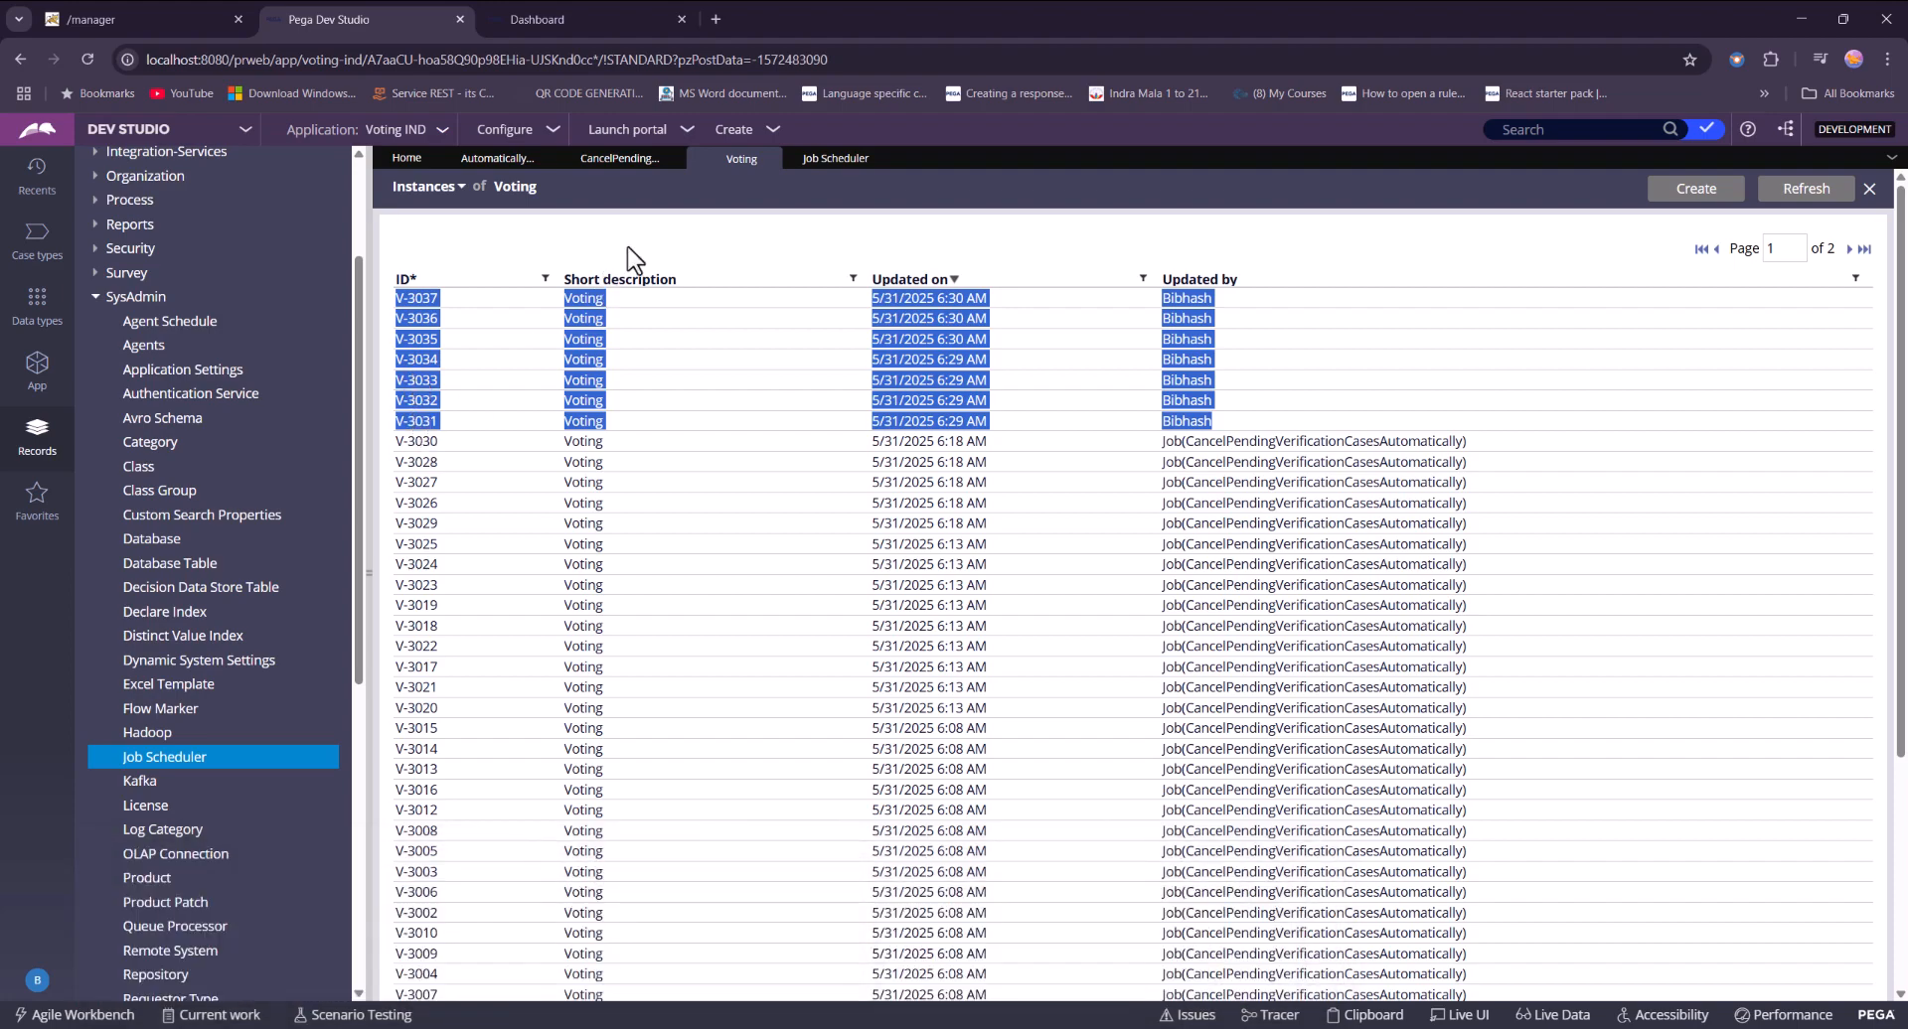
pyautogui.click(580, 28)
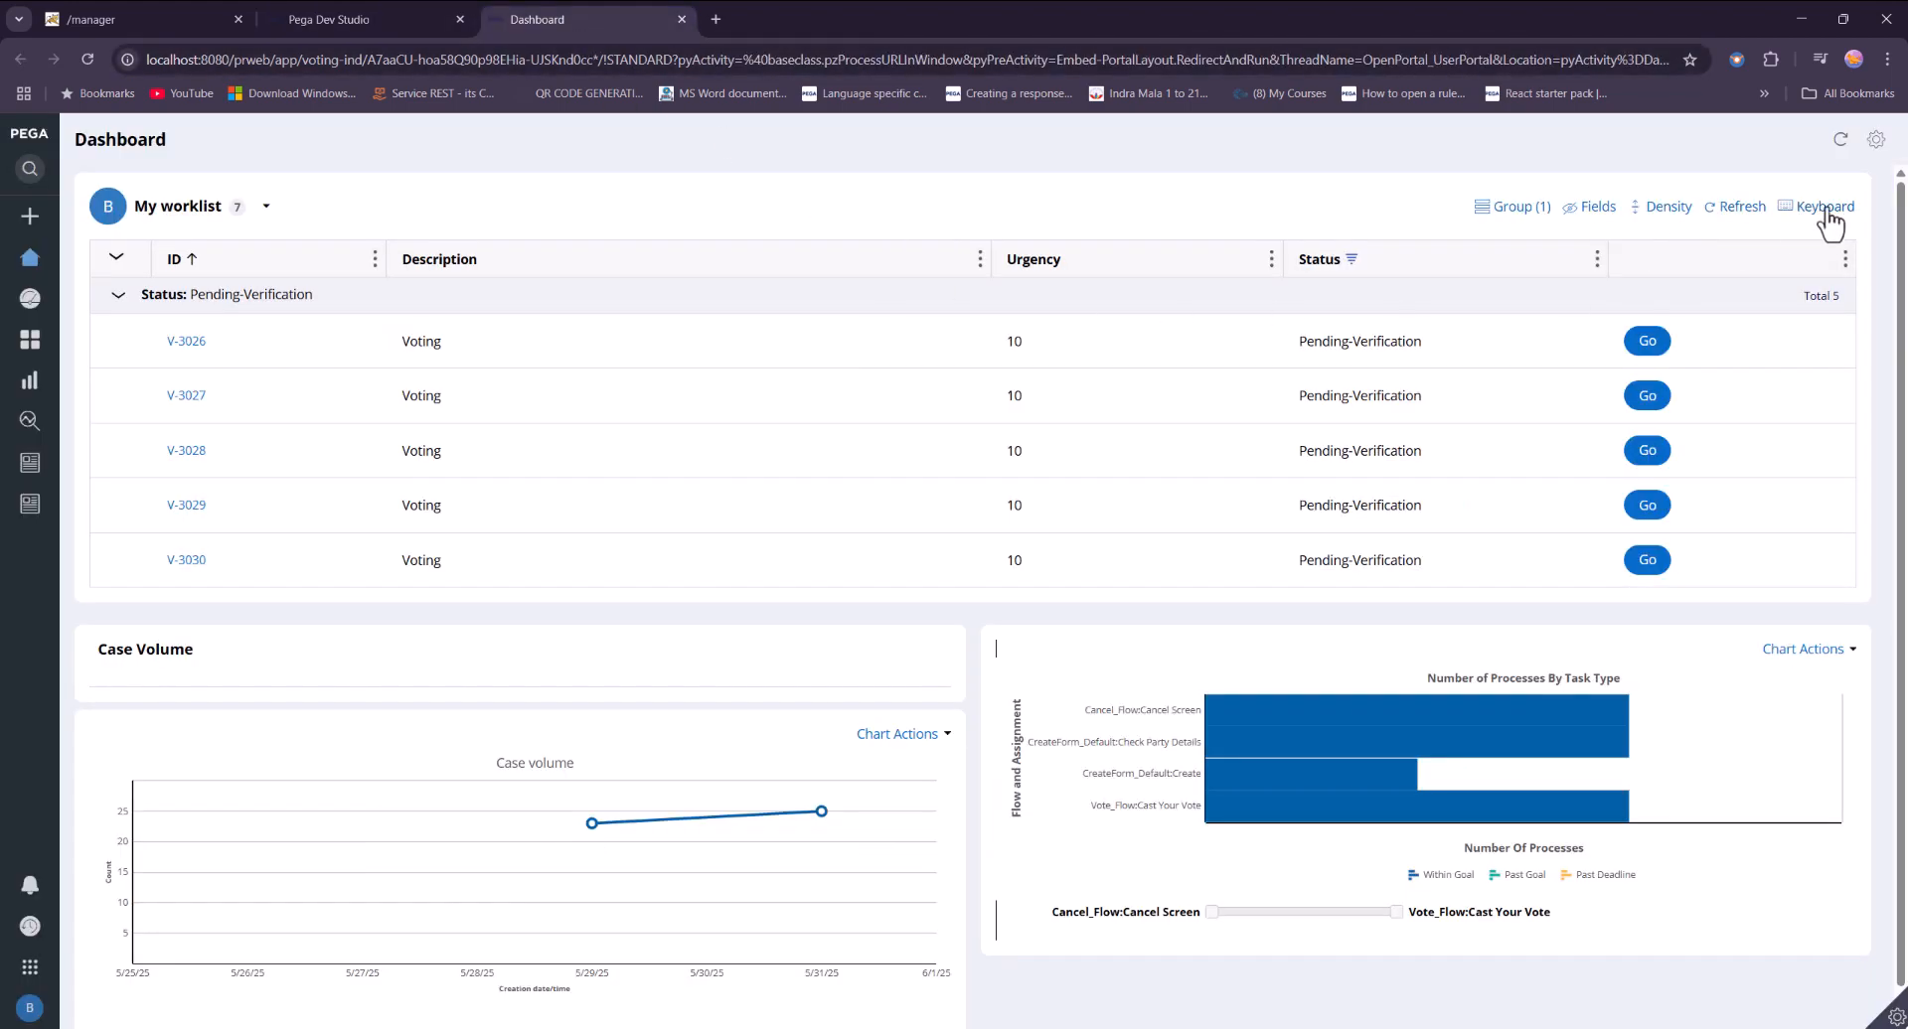
pyautogui.click(1839, 142)
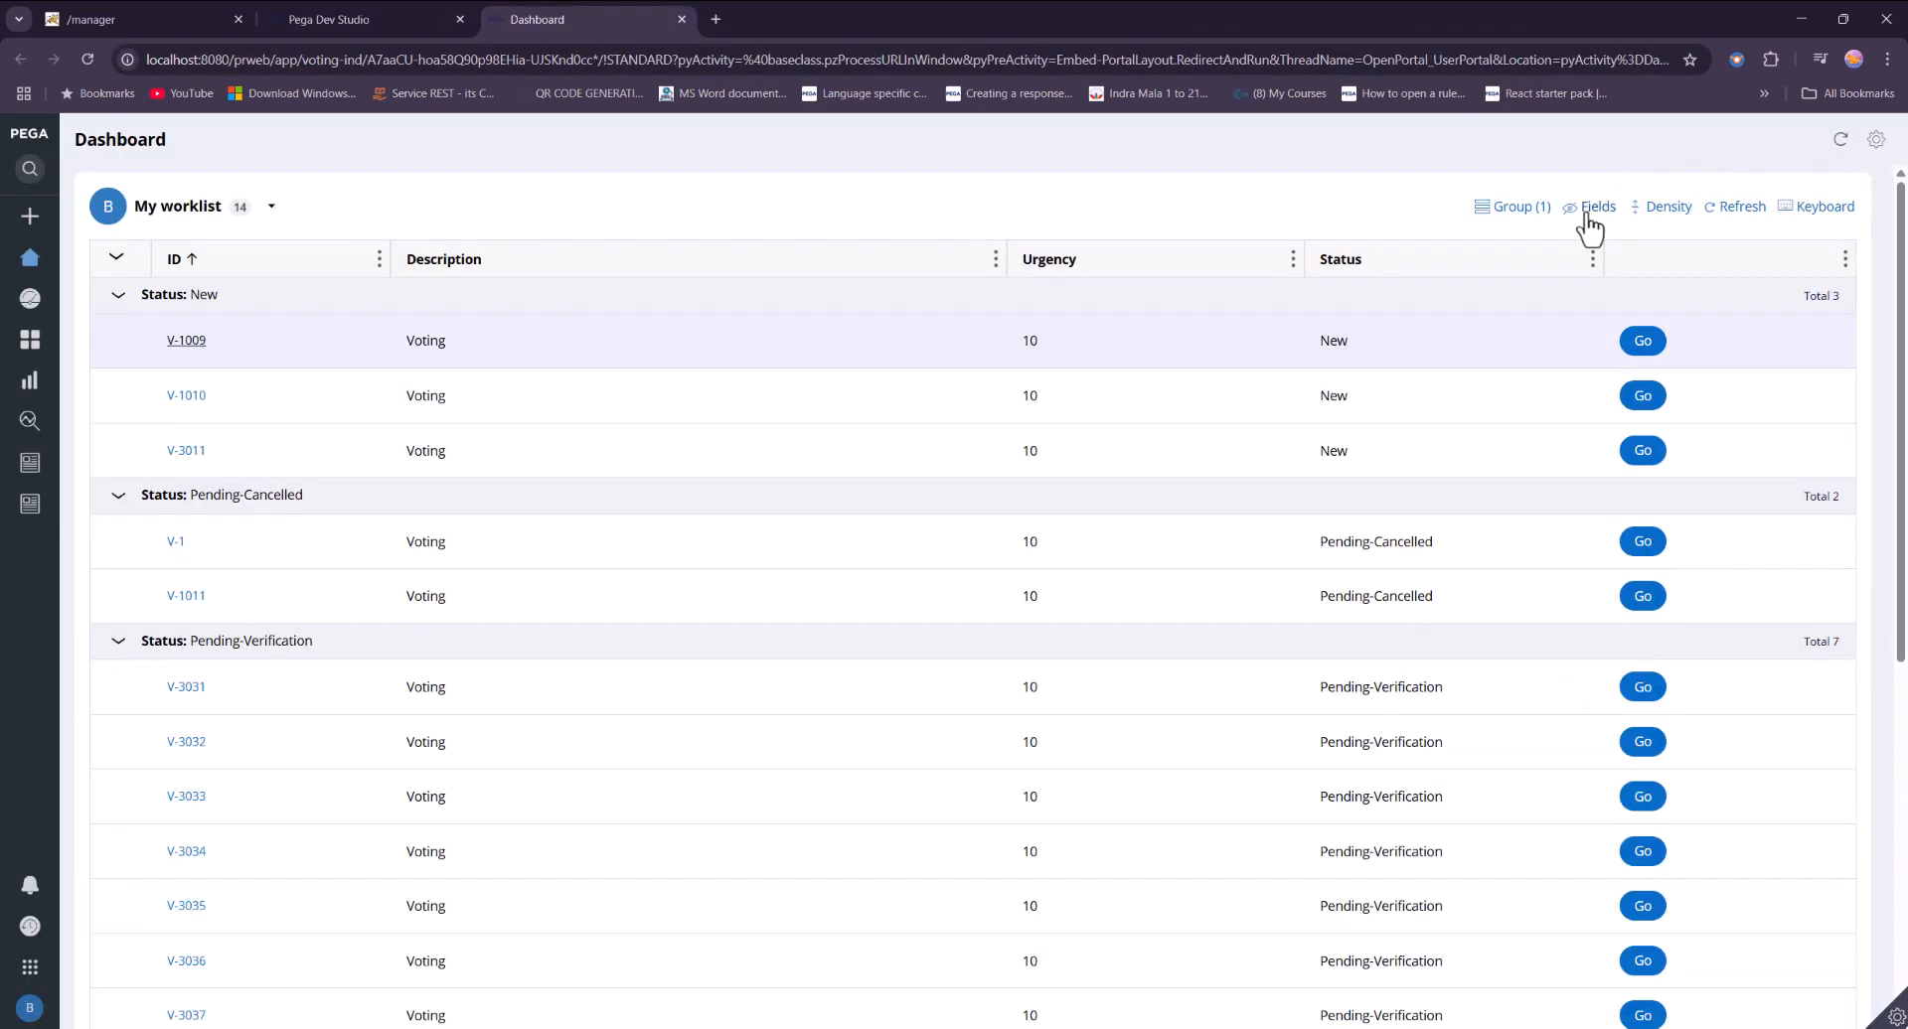
# Remove the status grouping from My worklist.
pyautogui.click(1544, 213)
pyautogui.click(1669, 269)
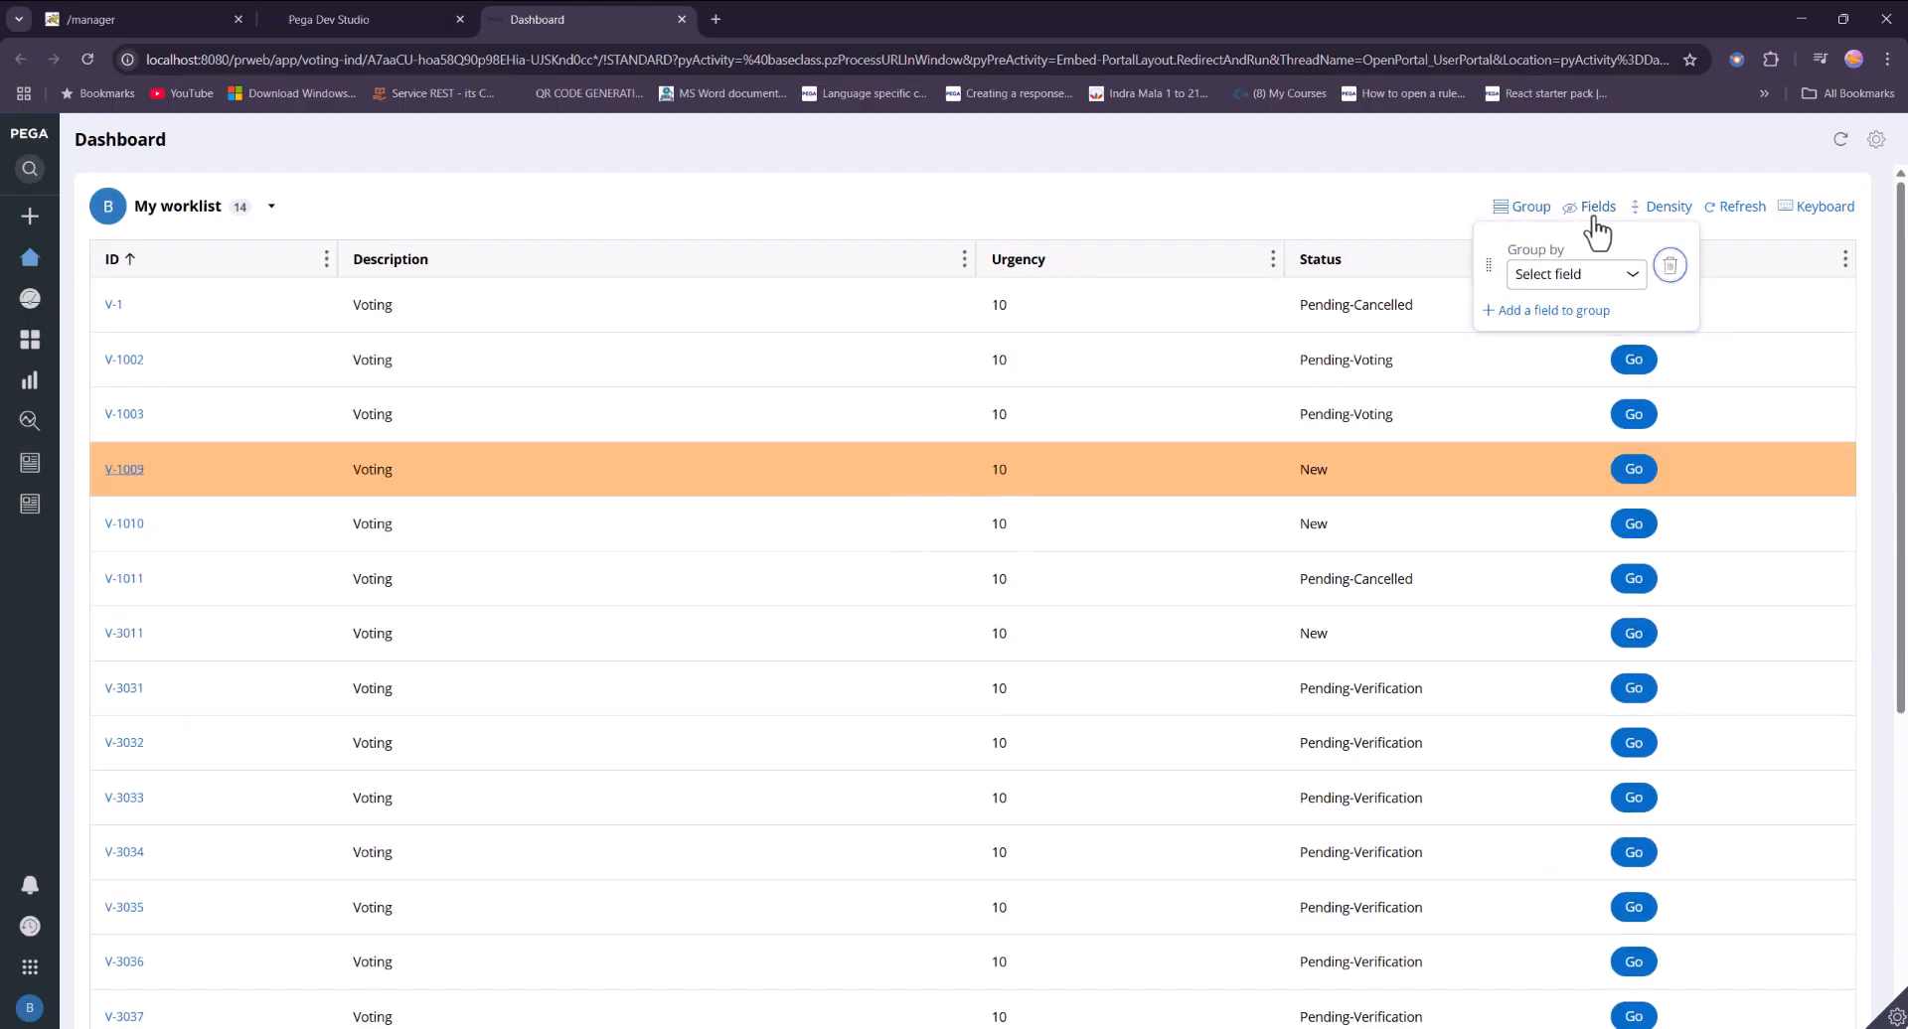
pyautogui.click(1370, 192)
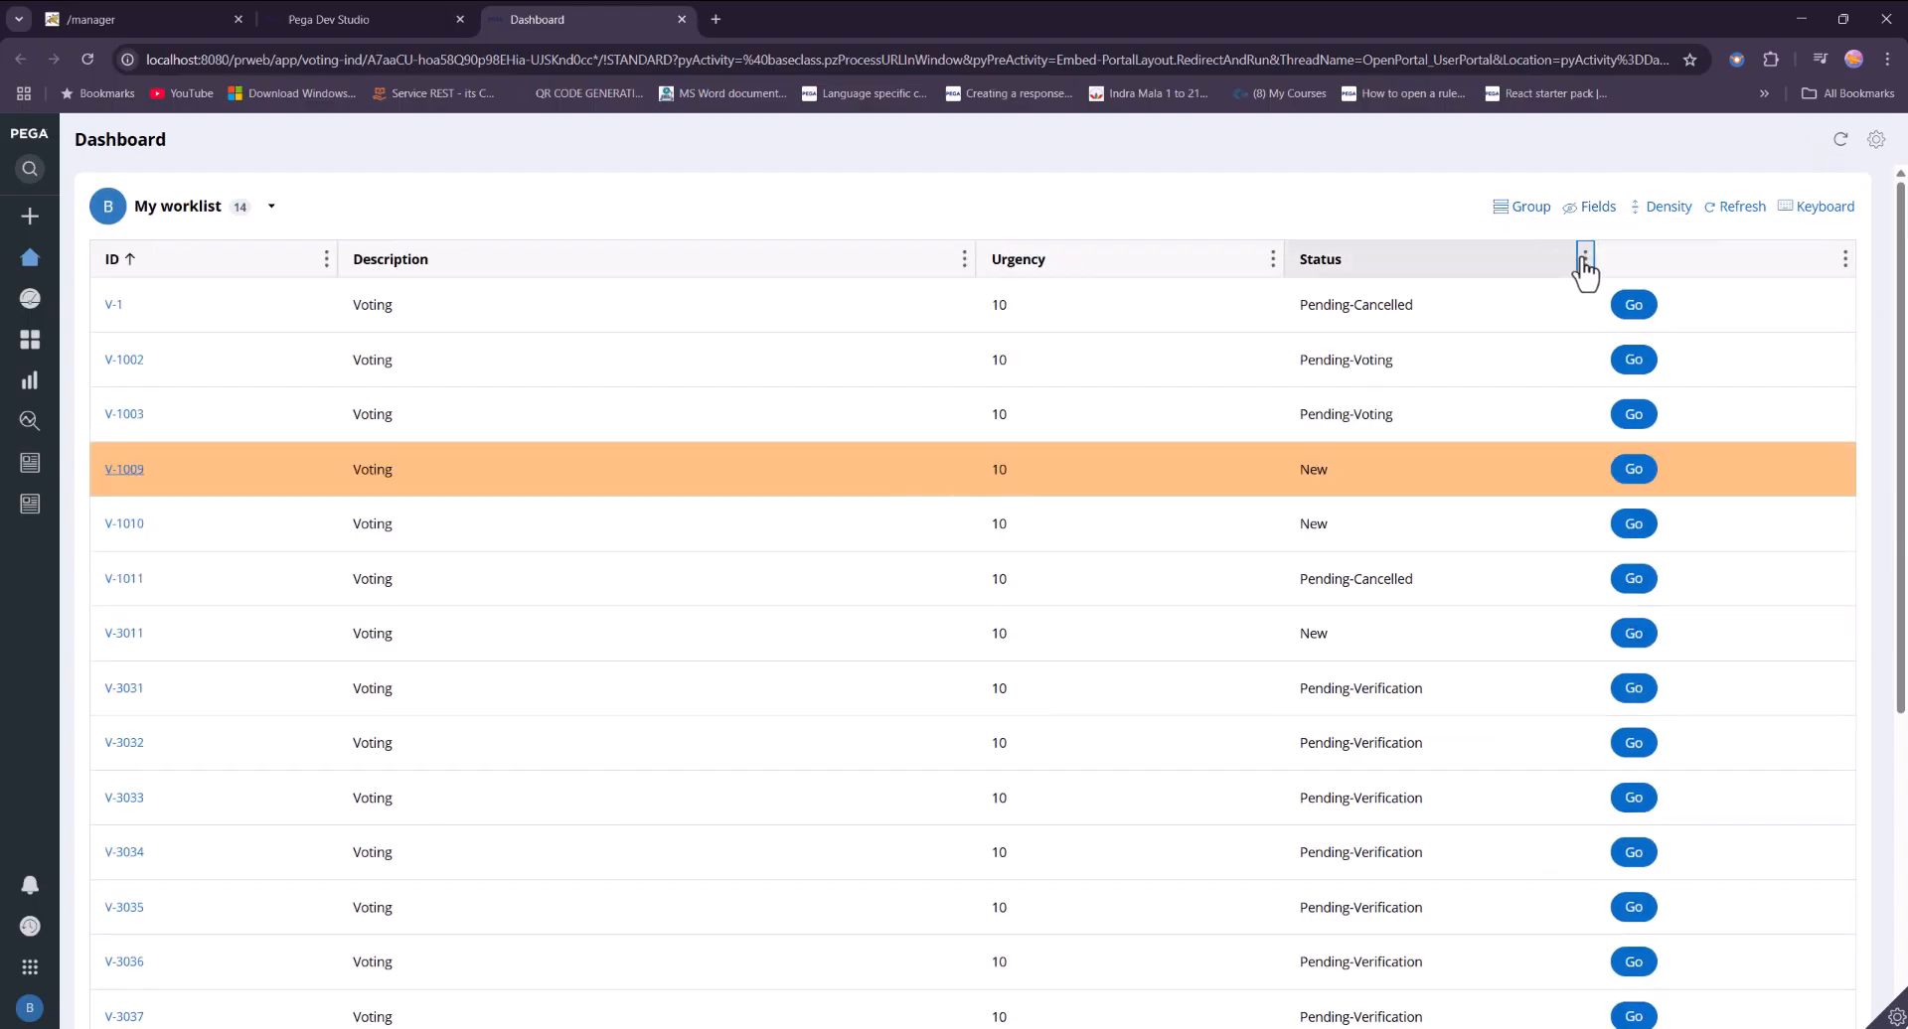
# Filter My worklist by status to show only Pending-Verification cases.
pyautogui.click(1584, 260)
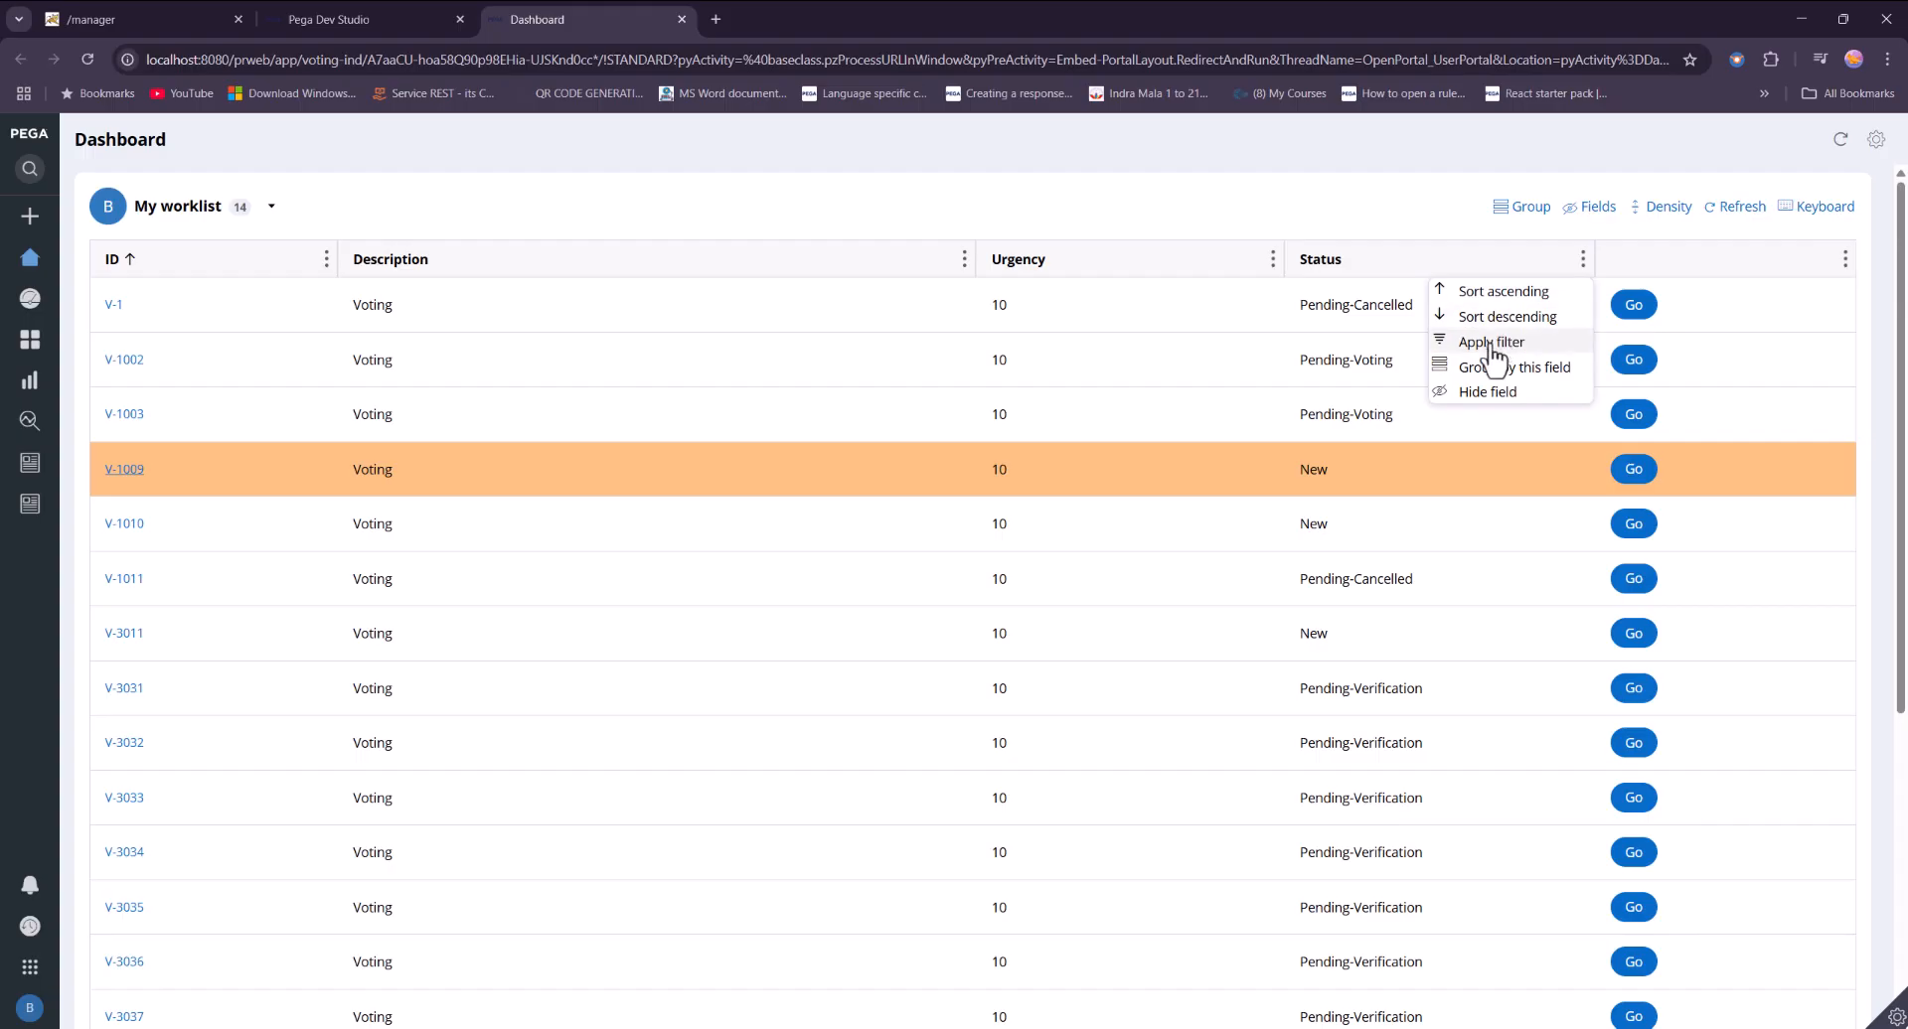
pyautogui.click(1493, 343)
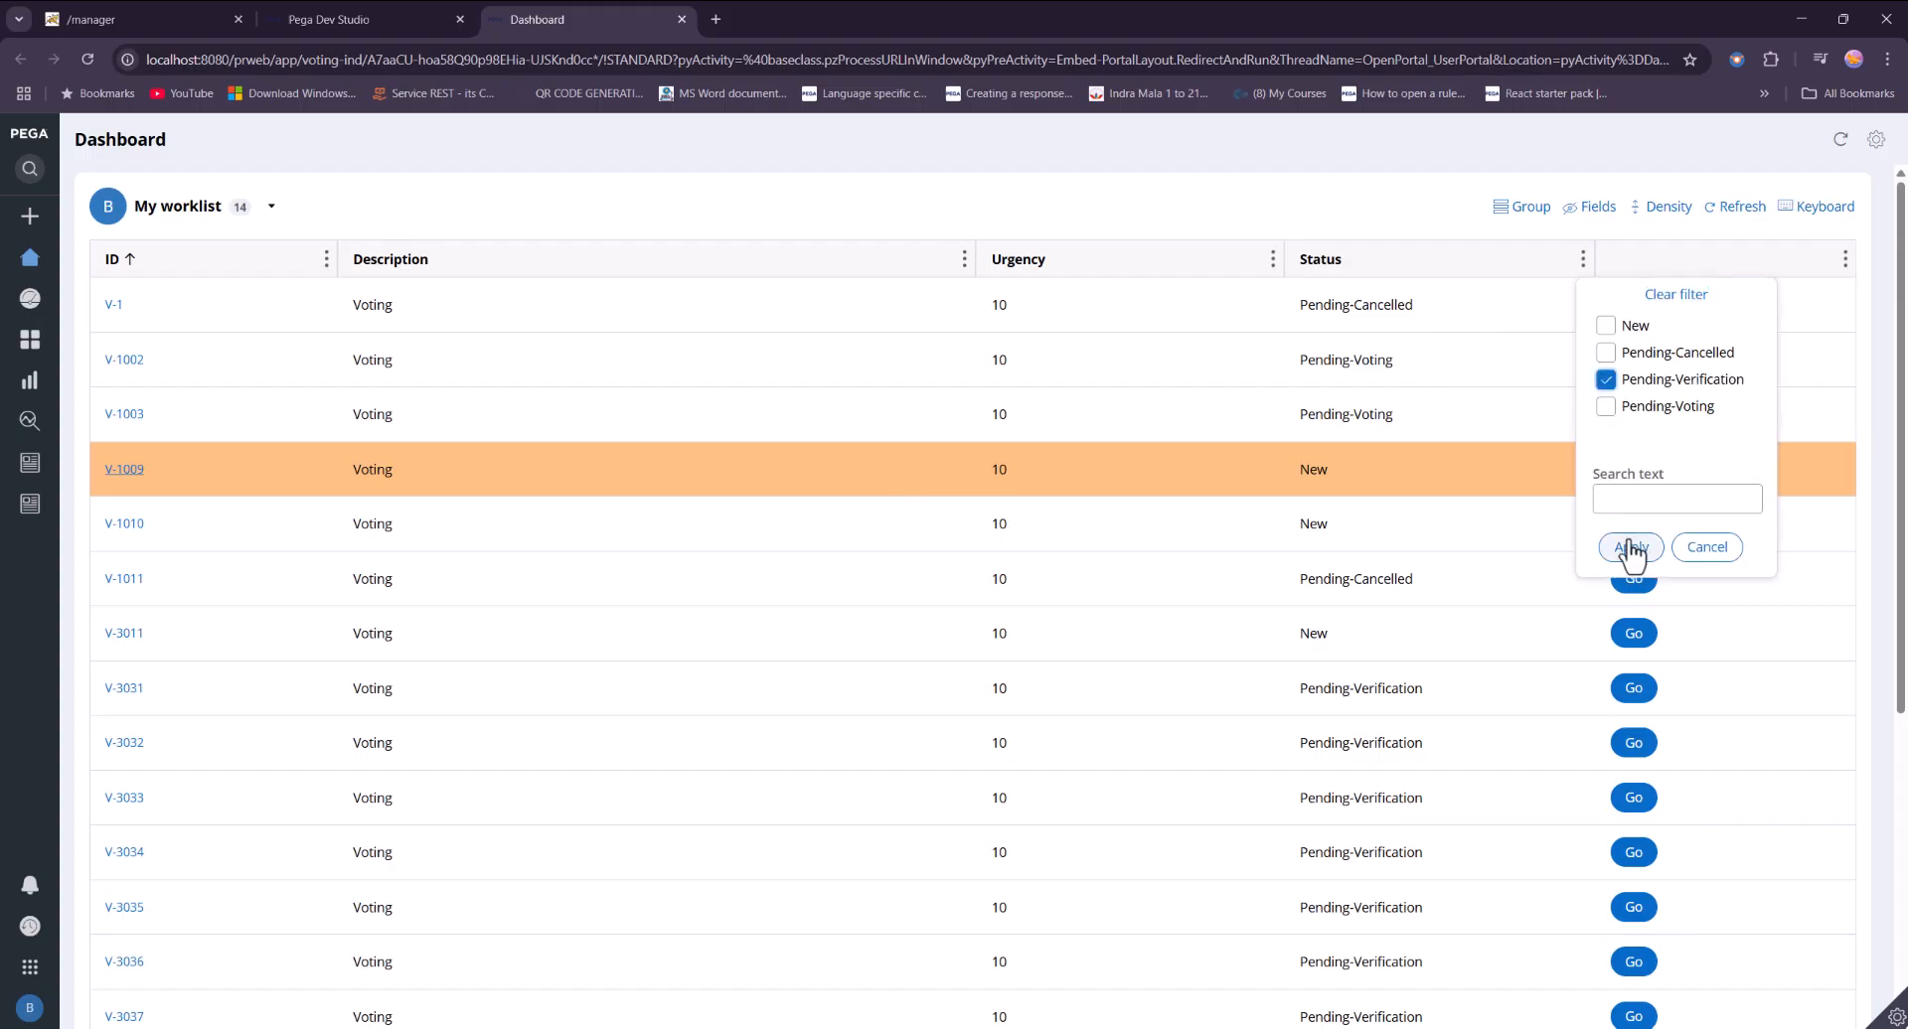
pyautogui.click(1630, 548)
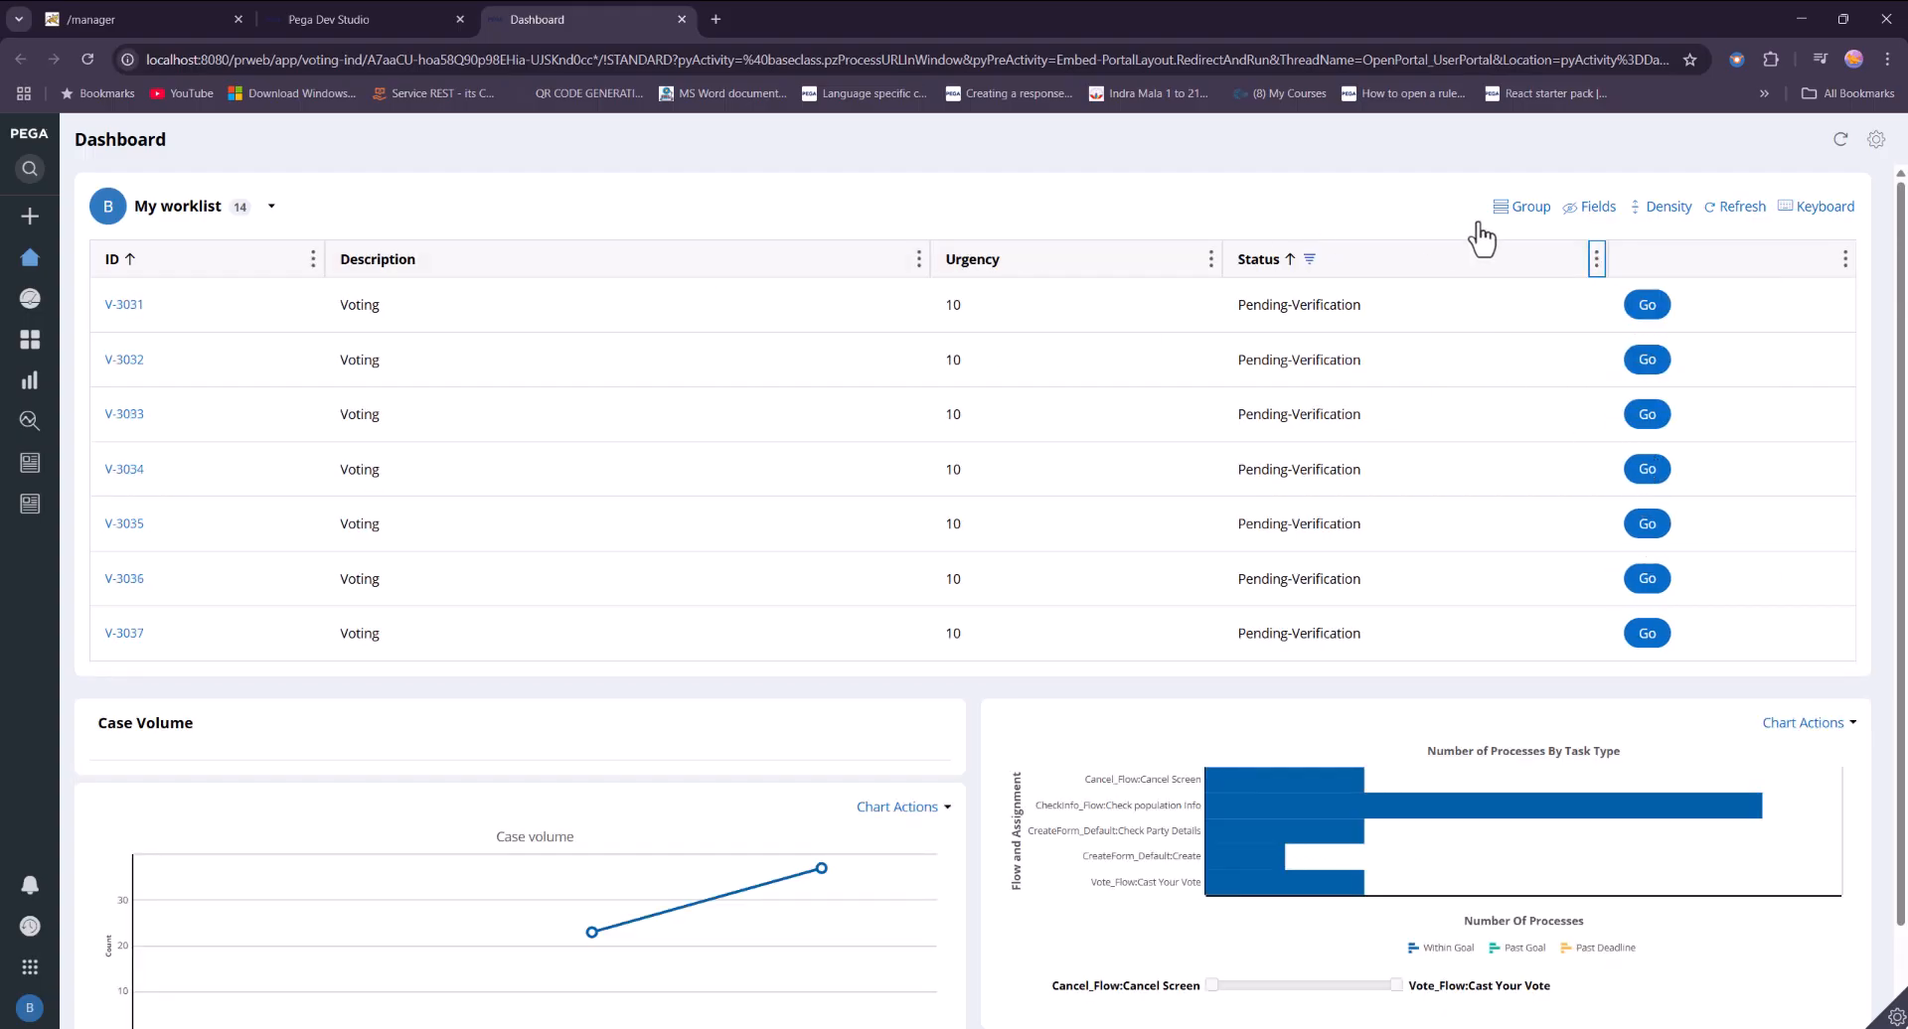
# Group the filtered My worklist by Status and examine the total for the Pending-Verification group.
pyautogui.click(1528, 207)
pyautogui.click(1594, 274)
pyautogui.click(1570, 405)
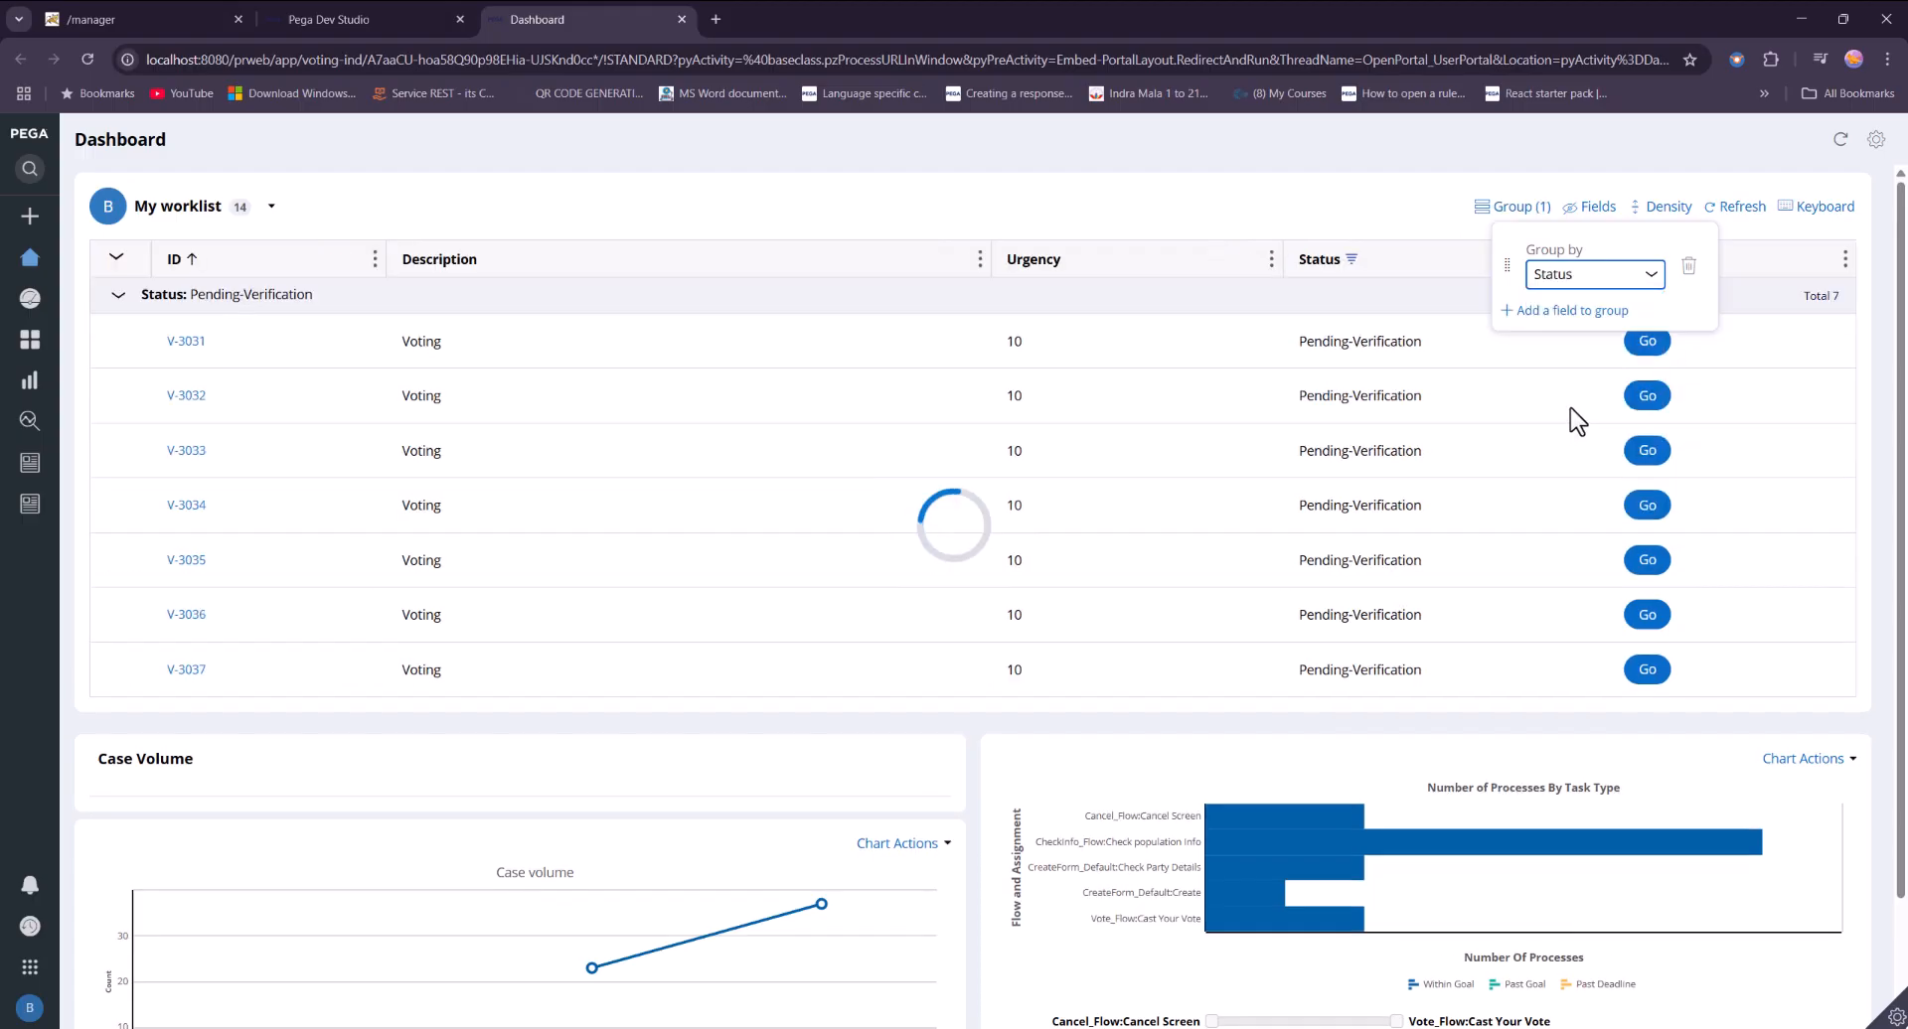
pyautogui.click(1354, 193)
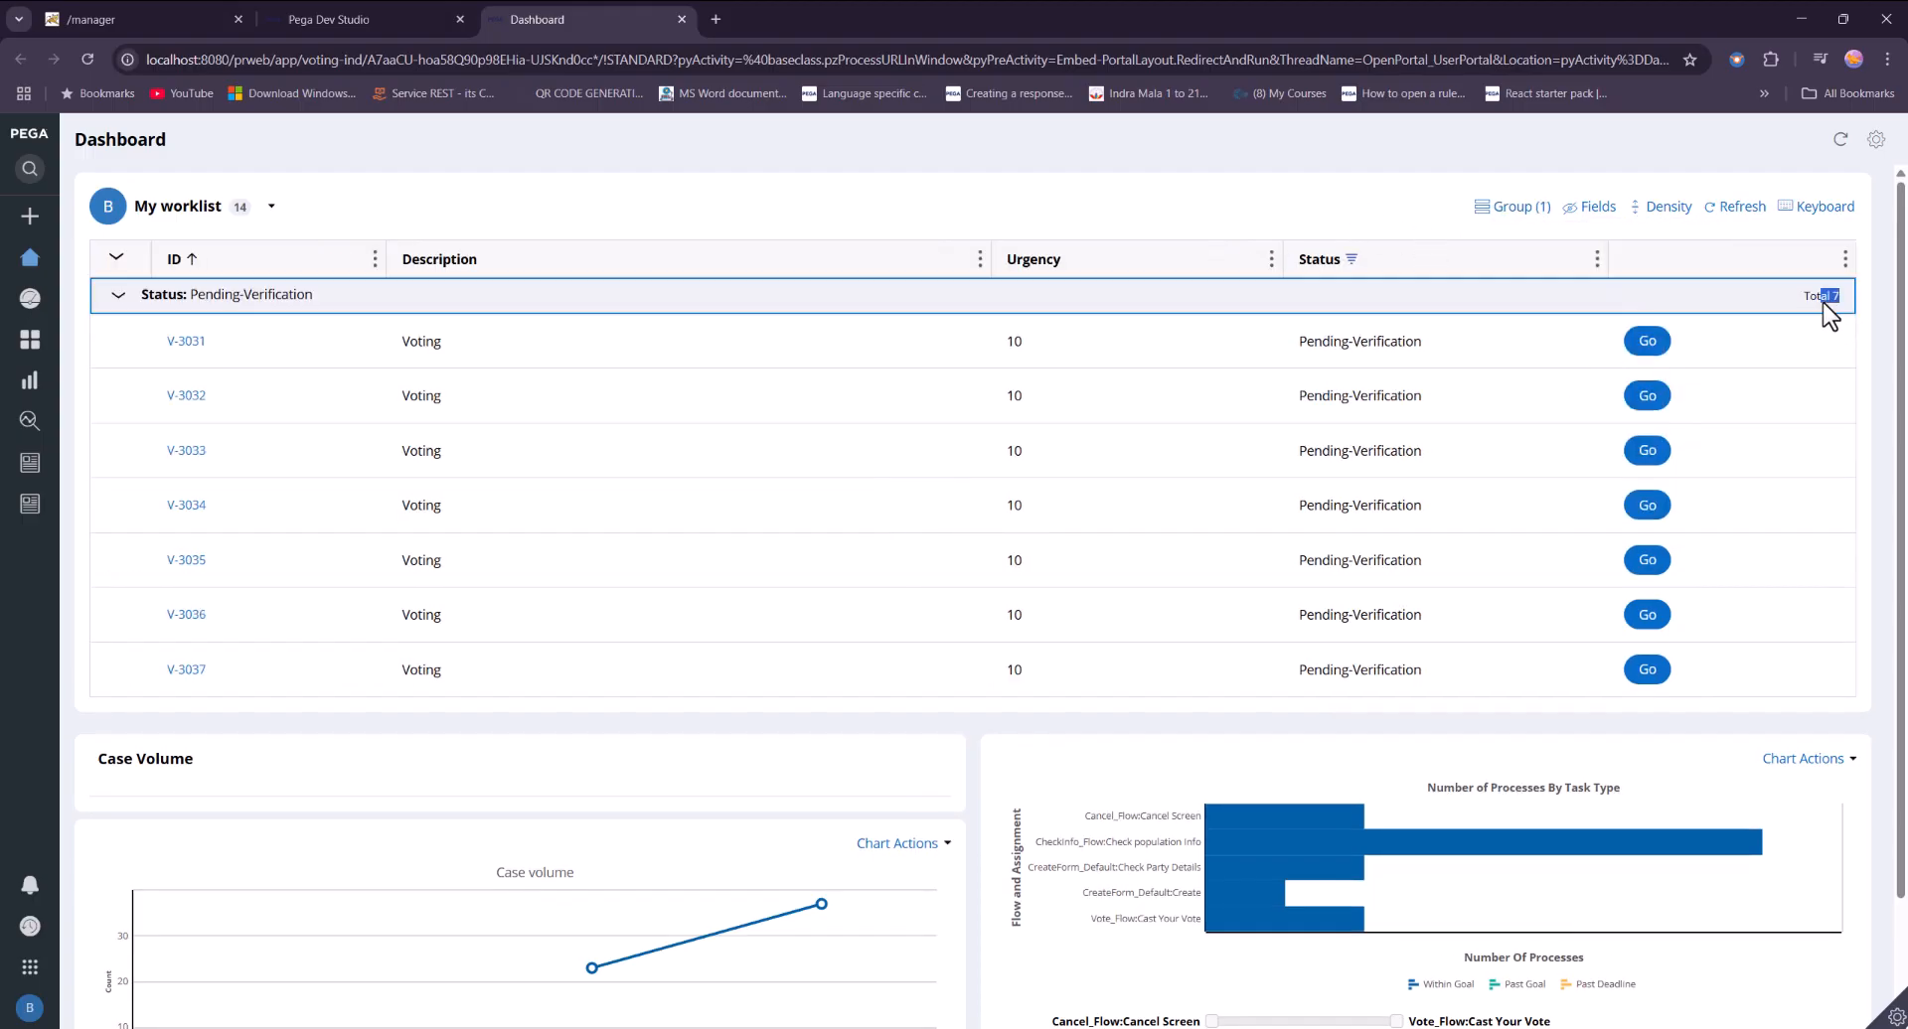
pyautogui.click(1822, 302)
pyautogui.click(1817, 303)
# Return to Dev Studio, check out the CancelPendingVerificationCasesAutomatically job scheduler and enable it.
pyautogui.click(408, 15)
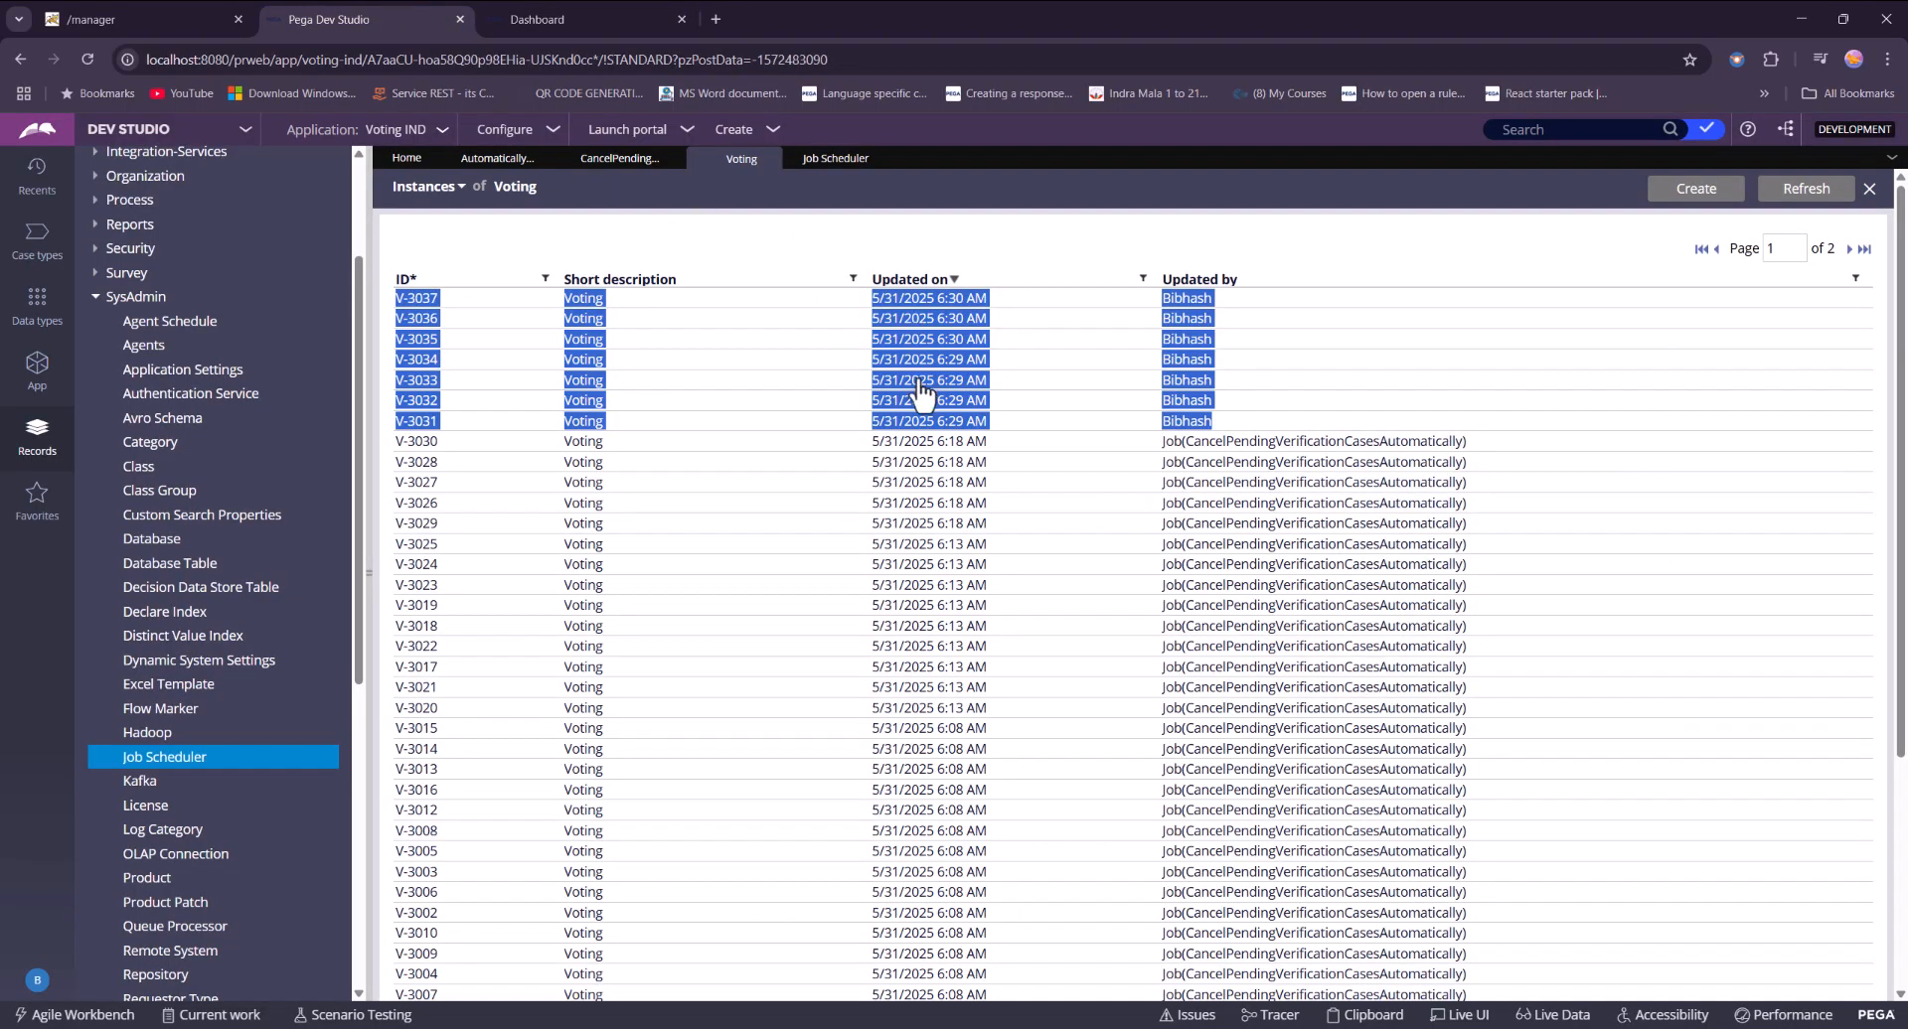
pyautogui.click(860, 223)
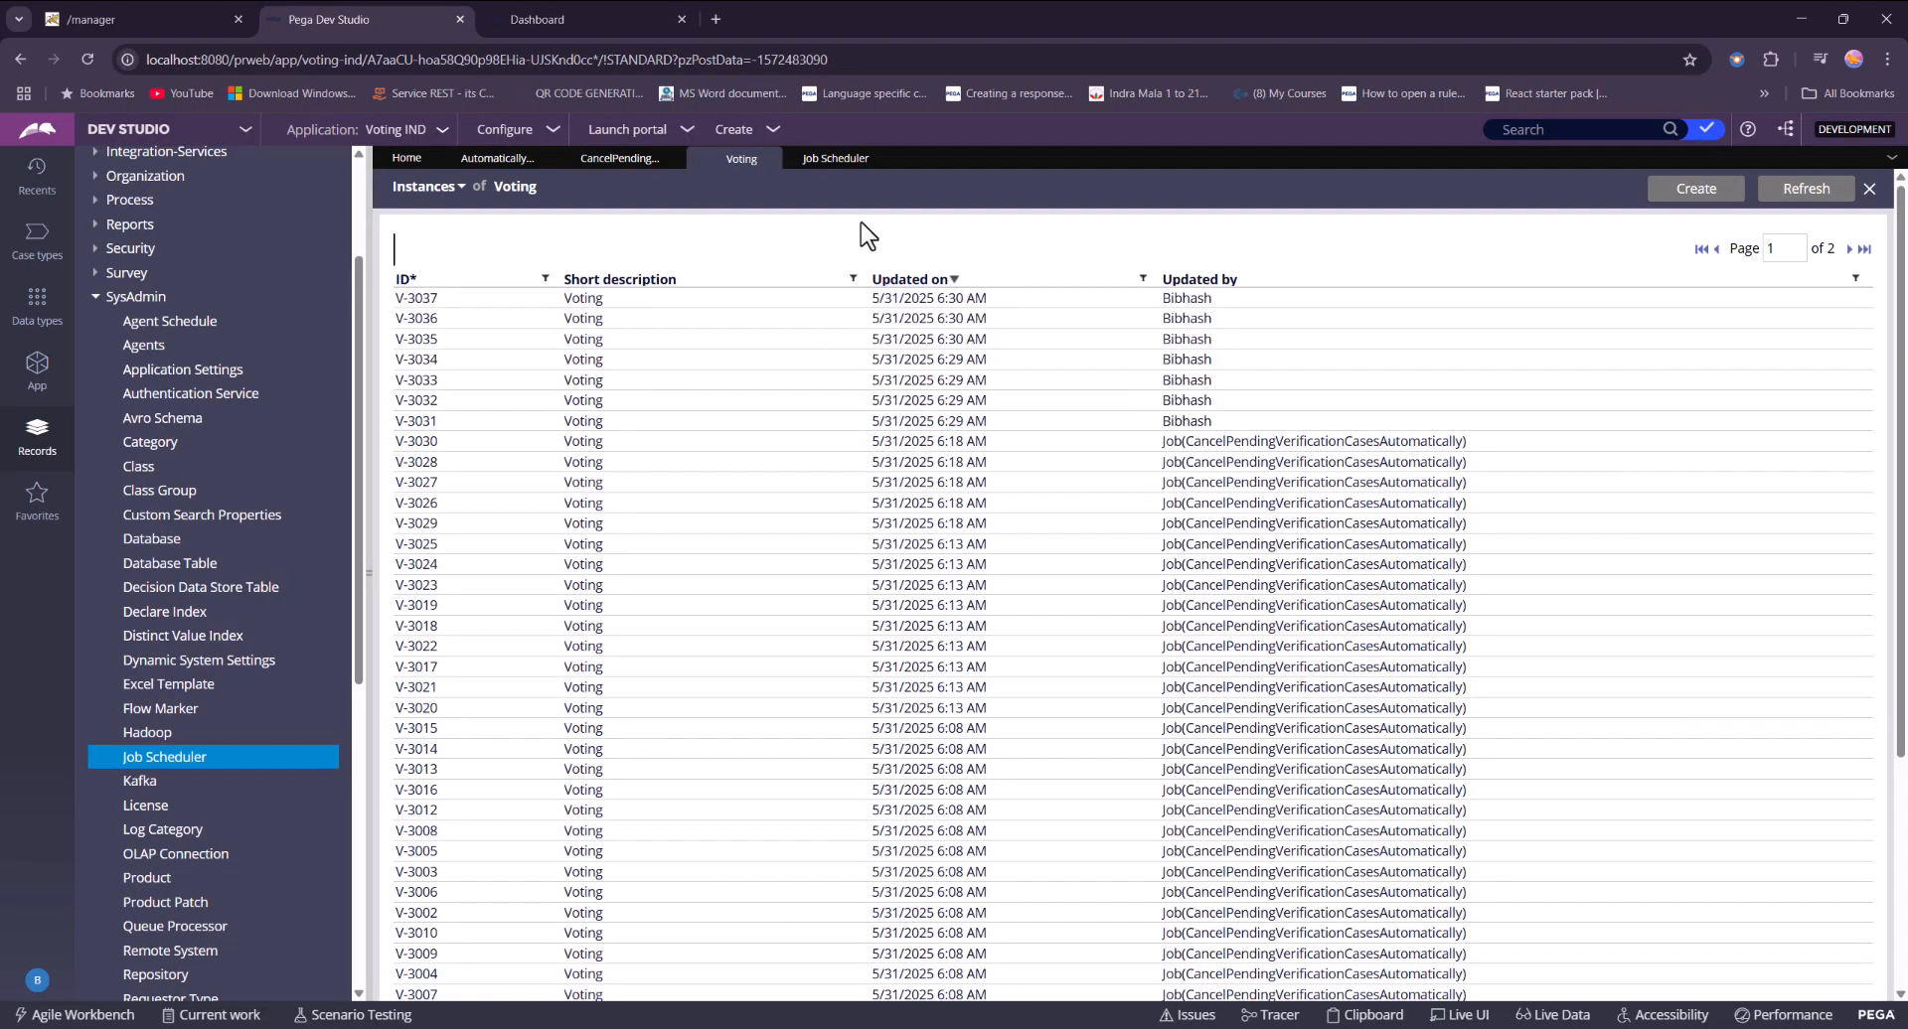
pyautogui.click(614, 159)
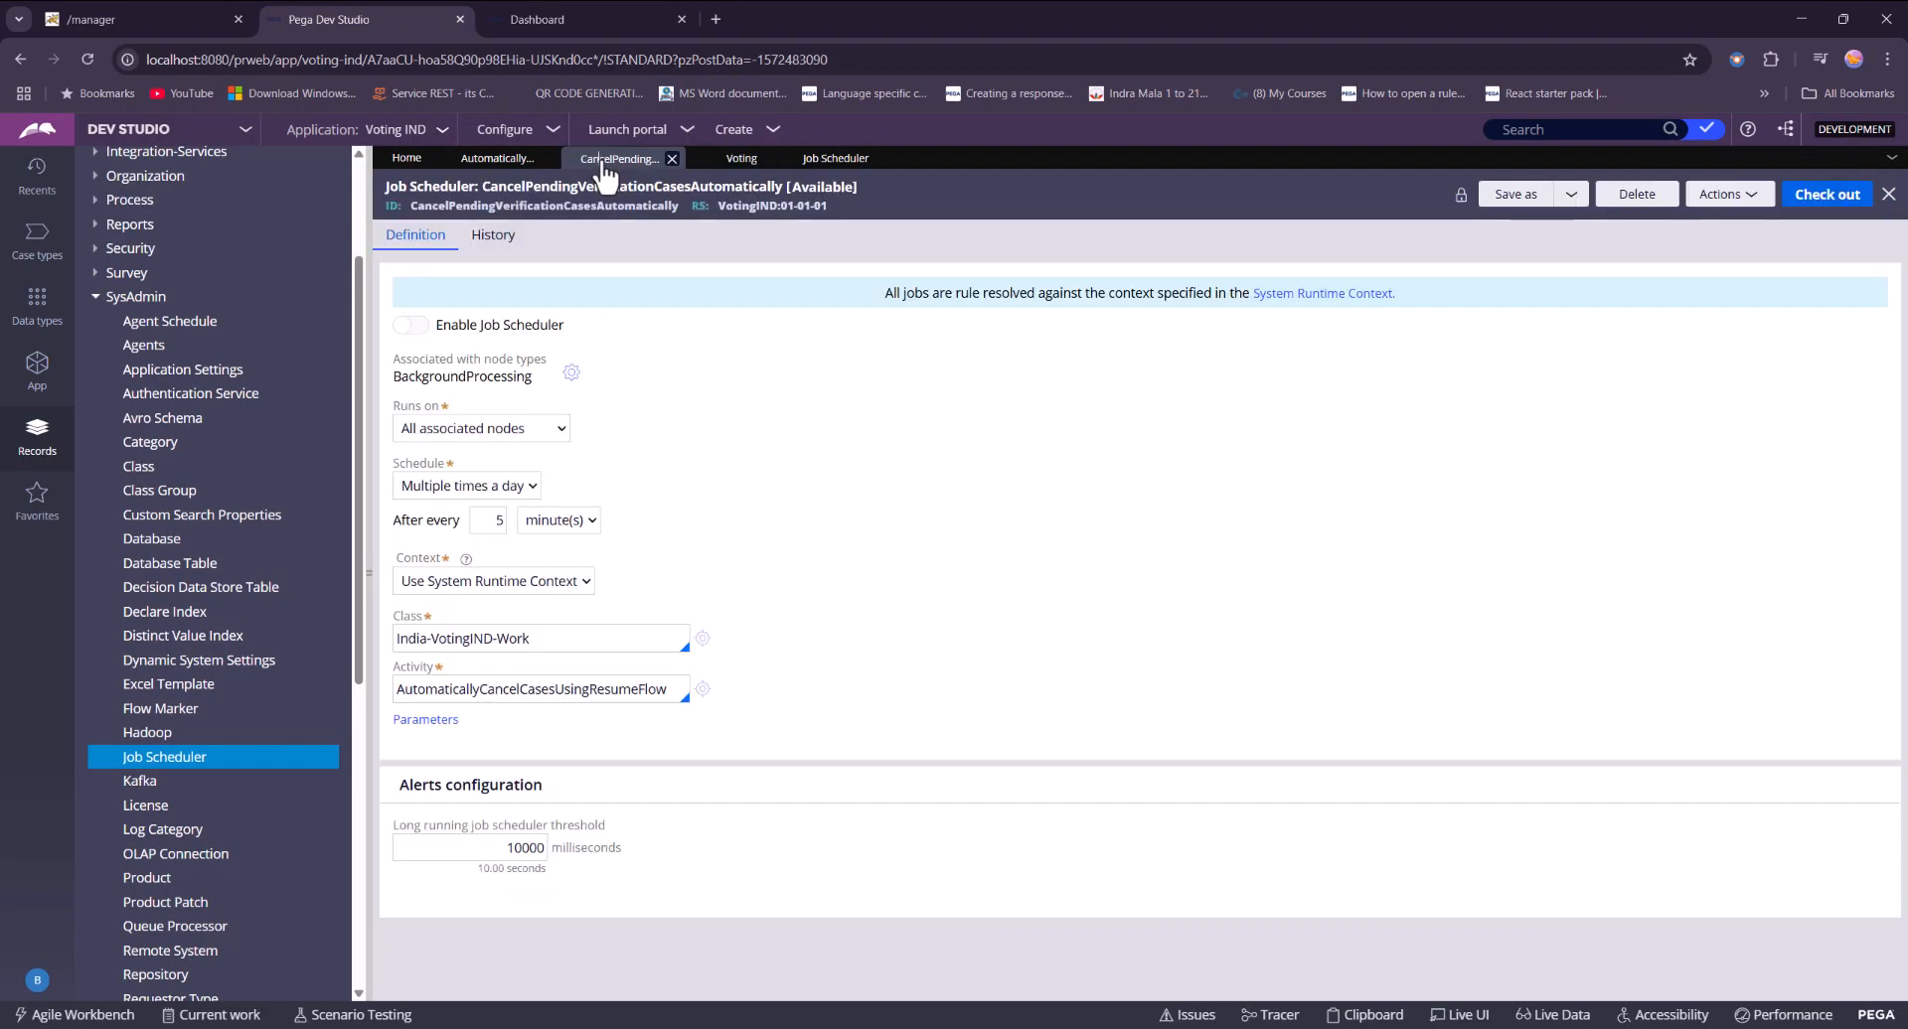
pyautogui.click(411, 325)
pyautogui.click(1838, 202)
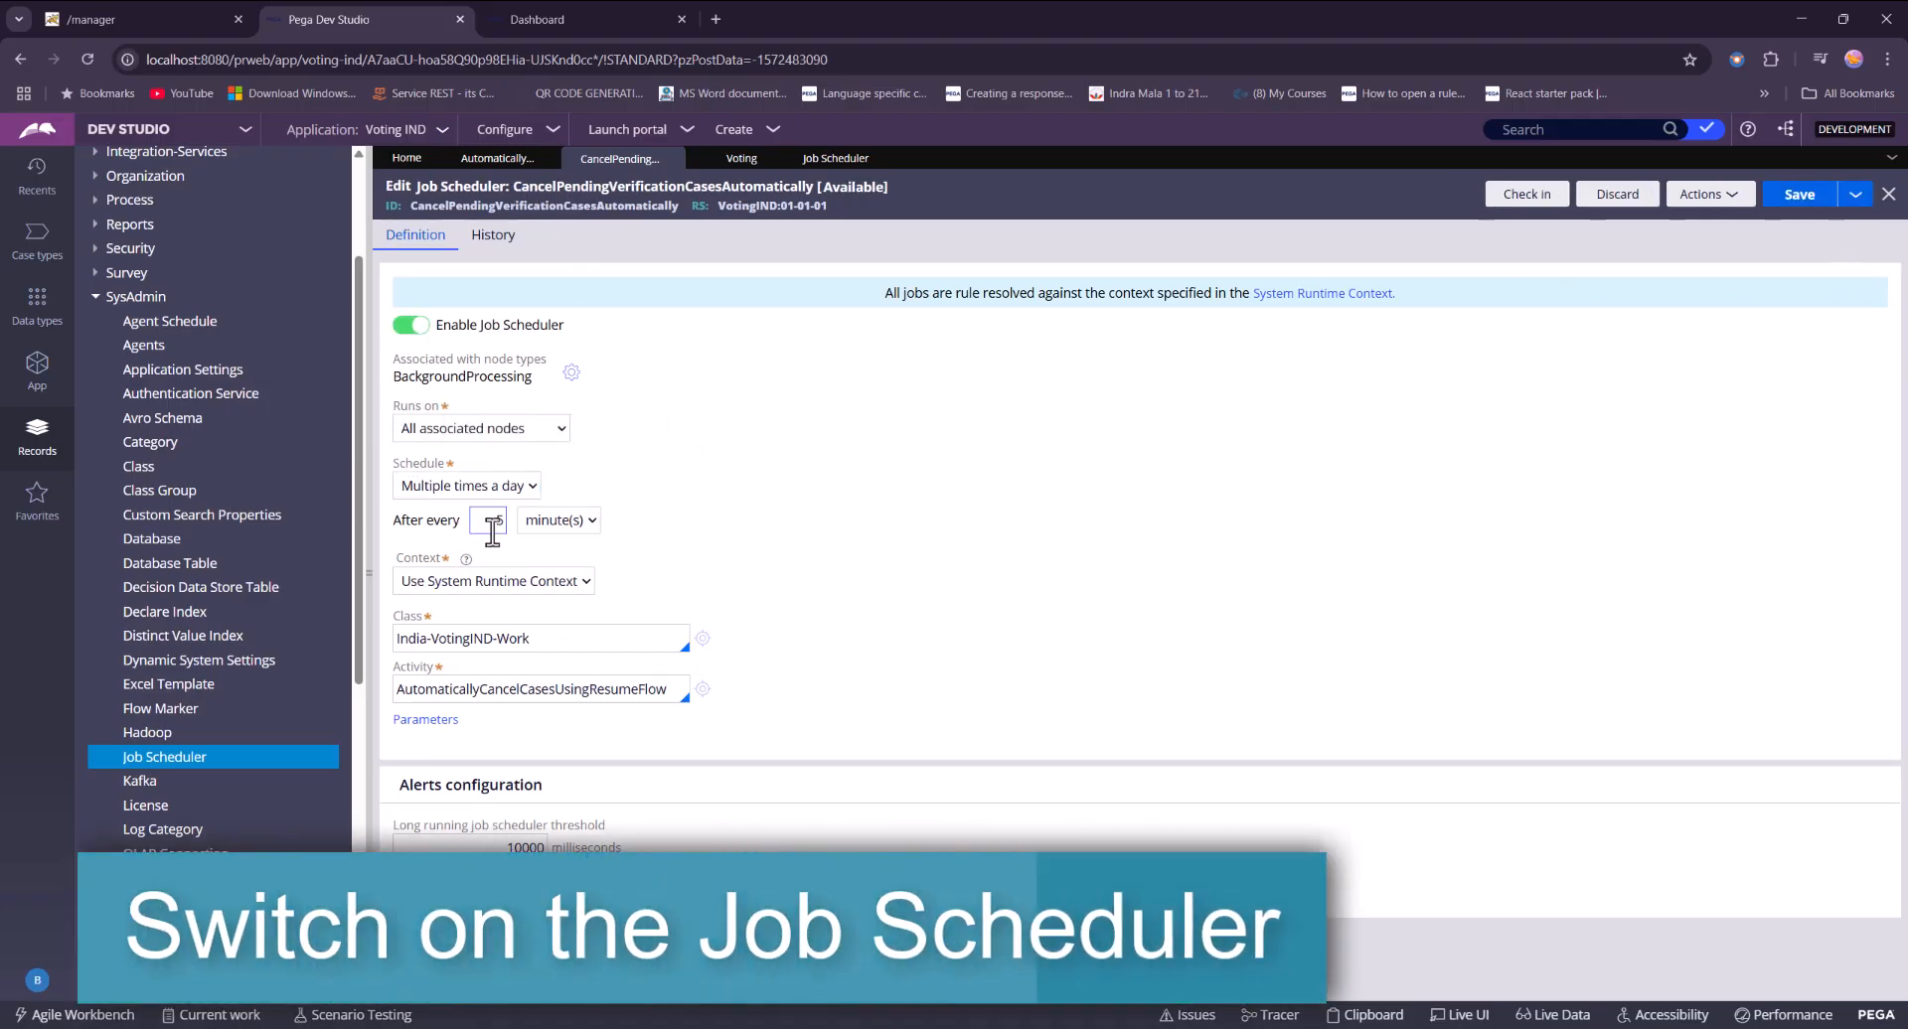
# Check in the job scheduler rule with the comment "WIP".
pyautogui.click(1526, 195)
pyautogui.write('W')
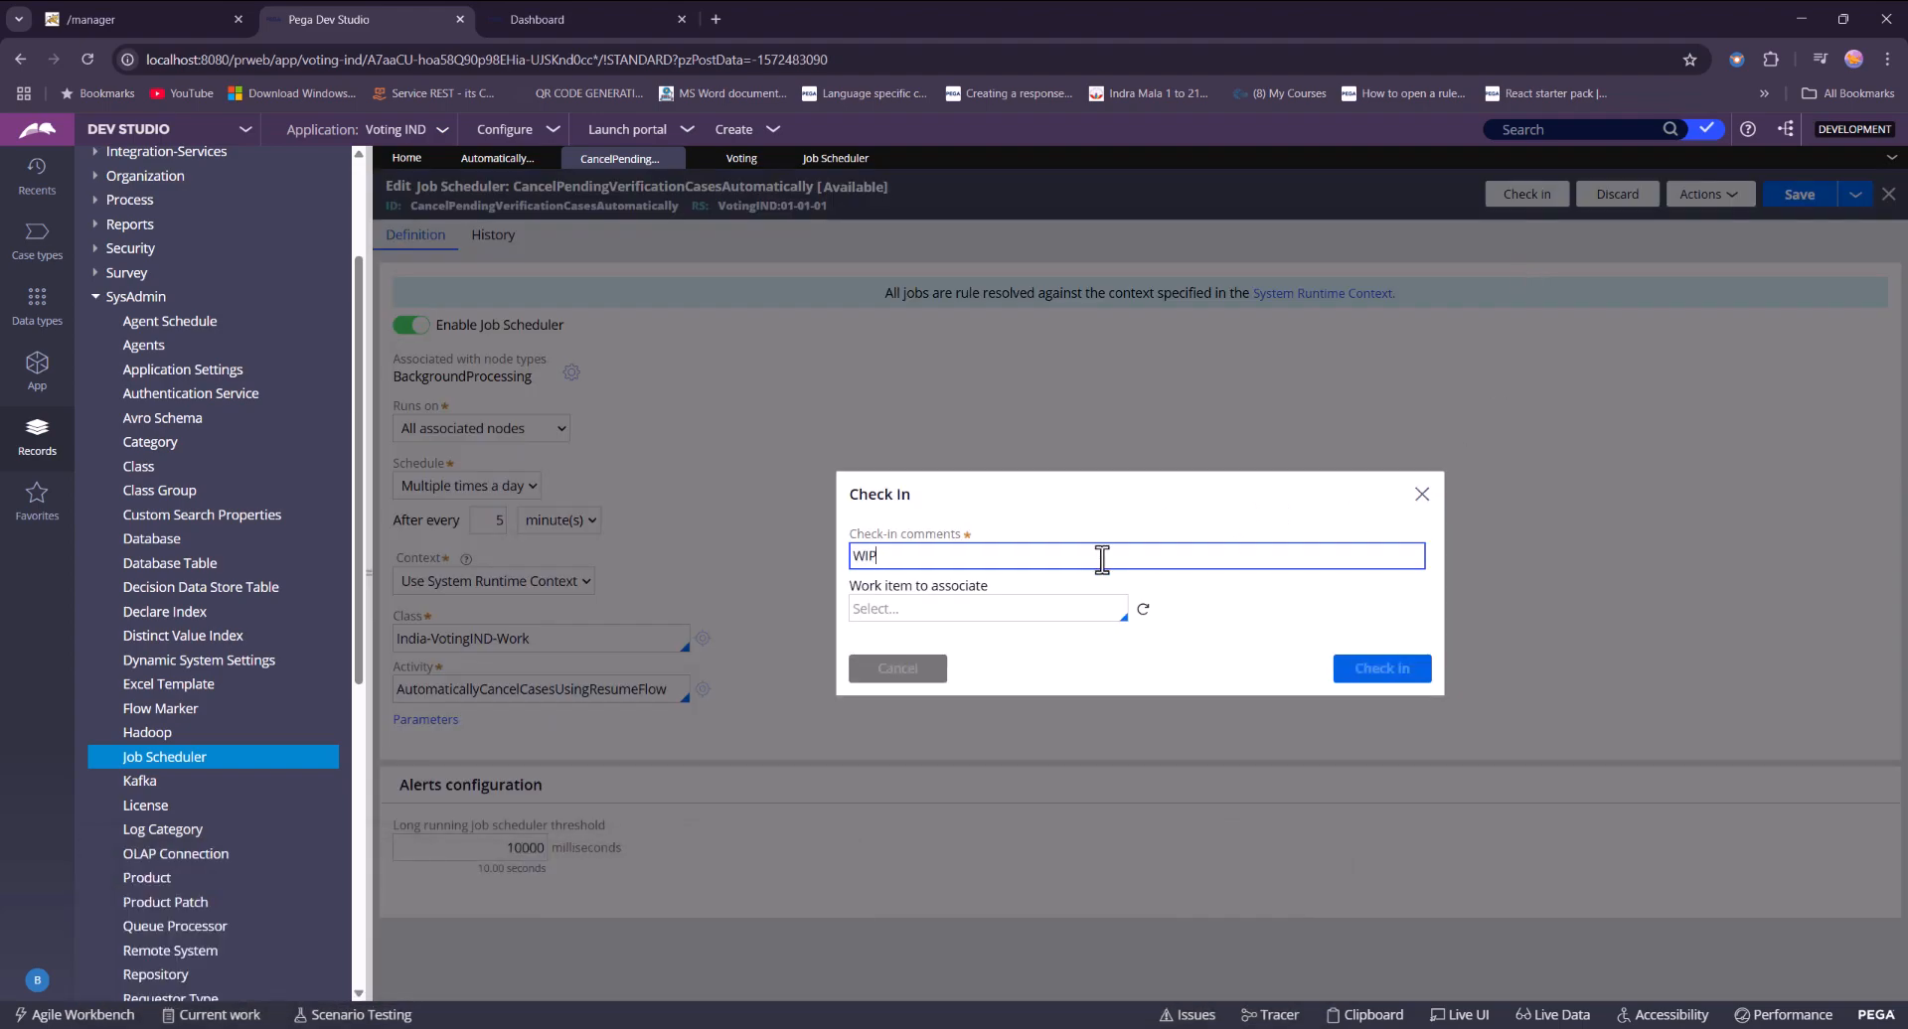
pyautogui.write('IP')
pyautogui.press('Return')
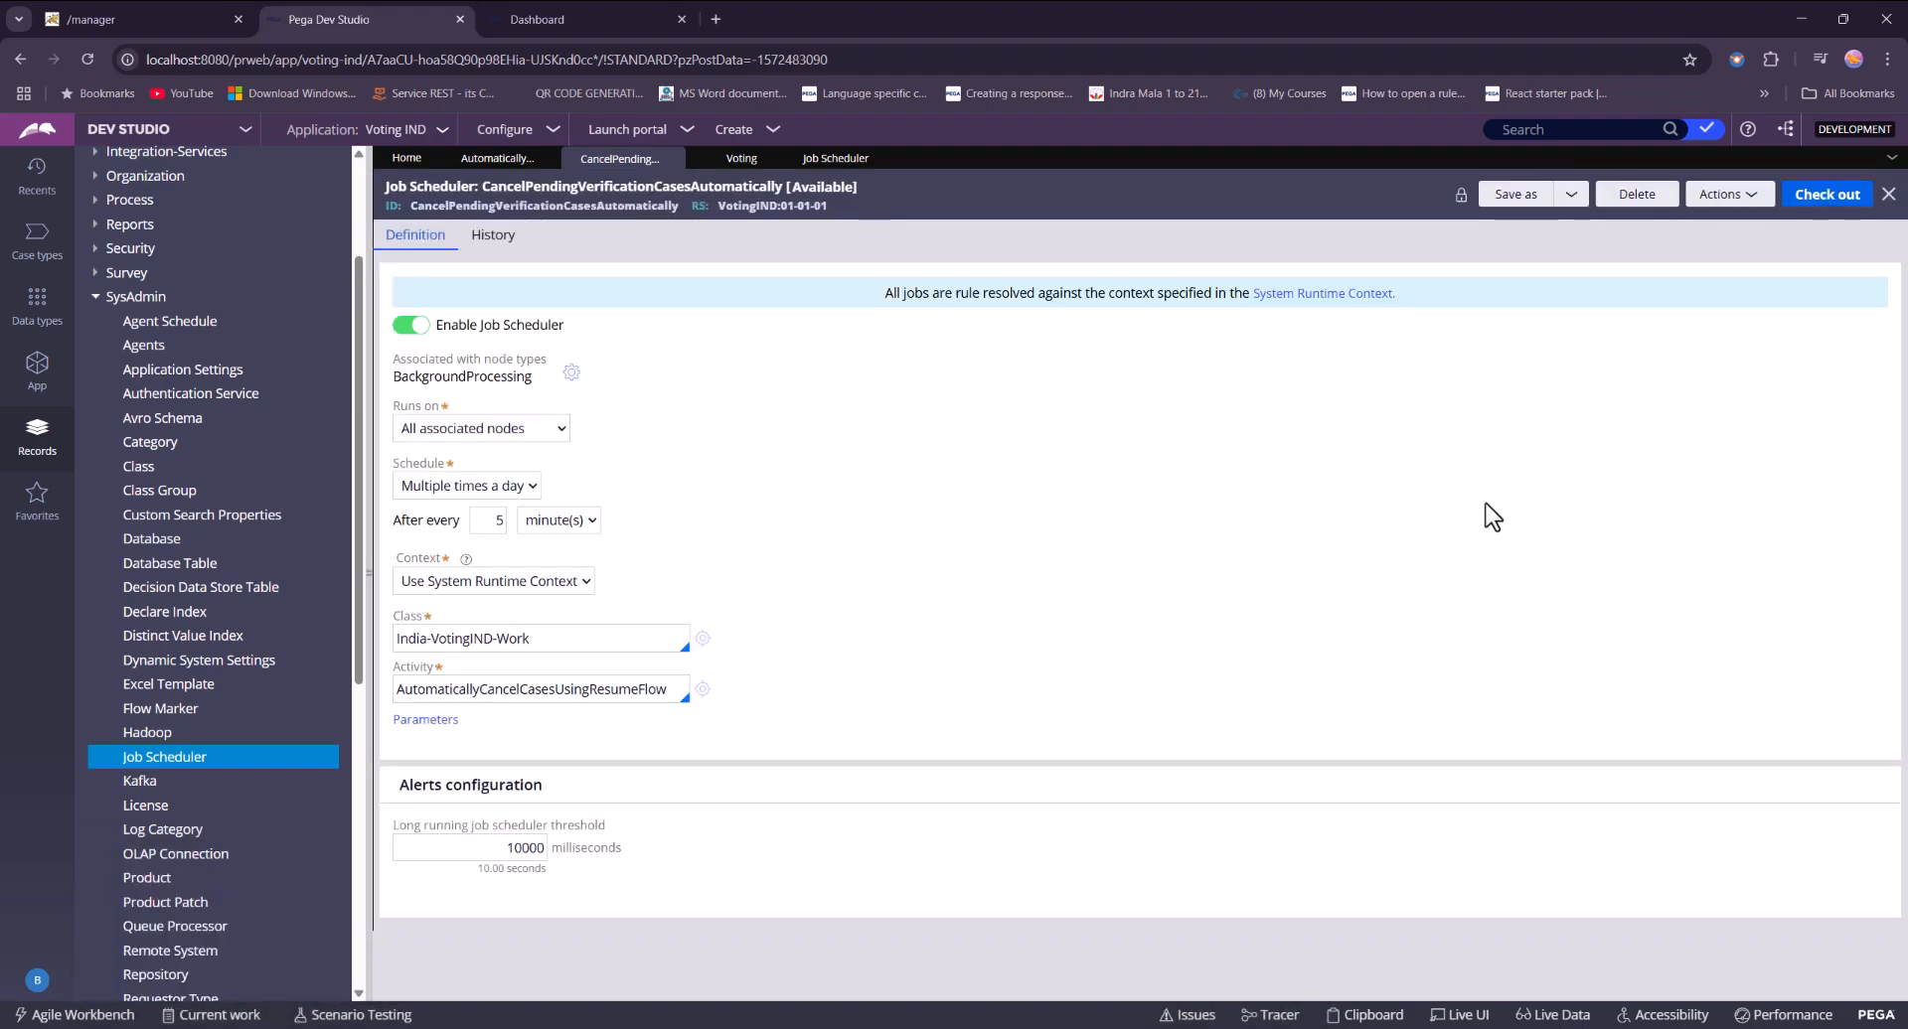
# Refresh the Voting instances list and examine who last updated the newest cases.
pyautogui.click(741, 161)
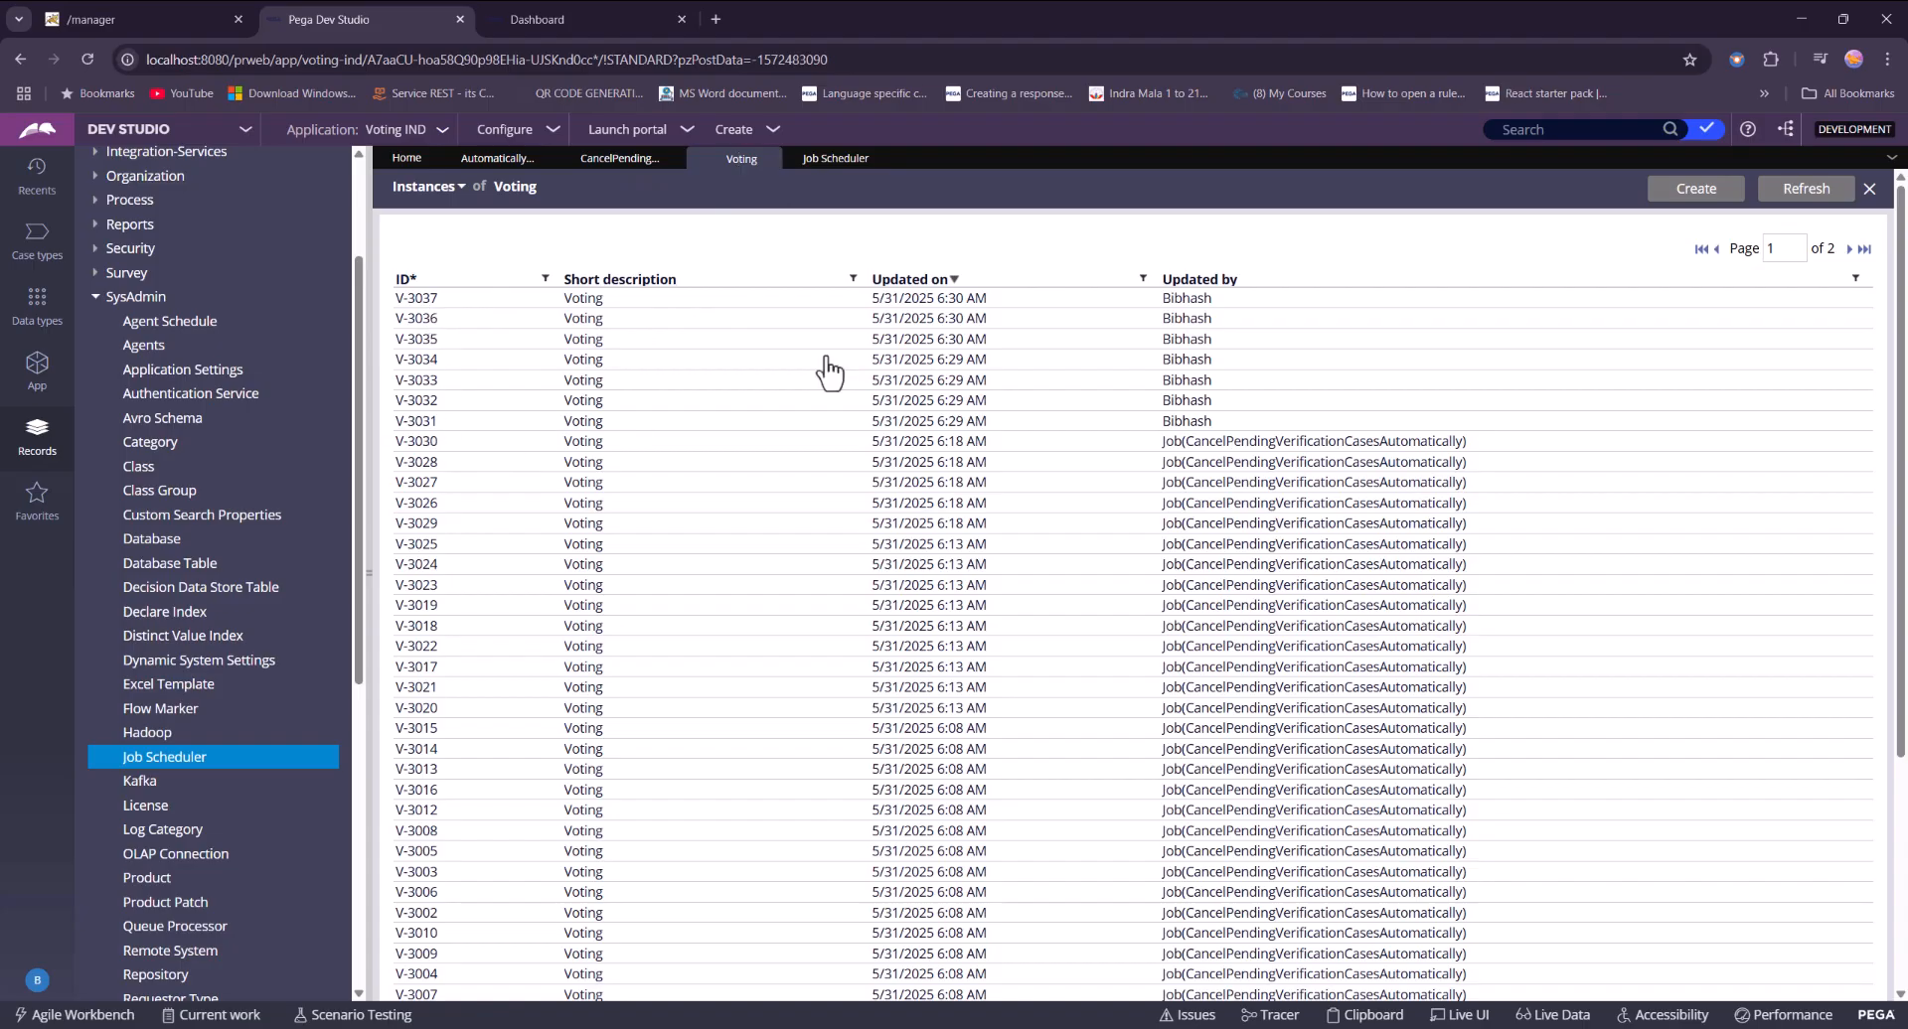
pyautogui.click(1799, 204)
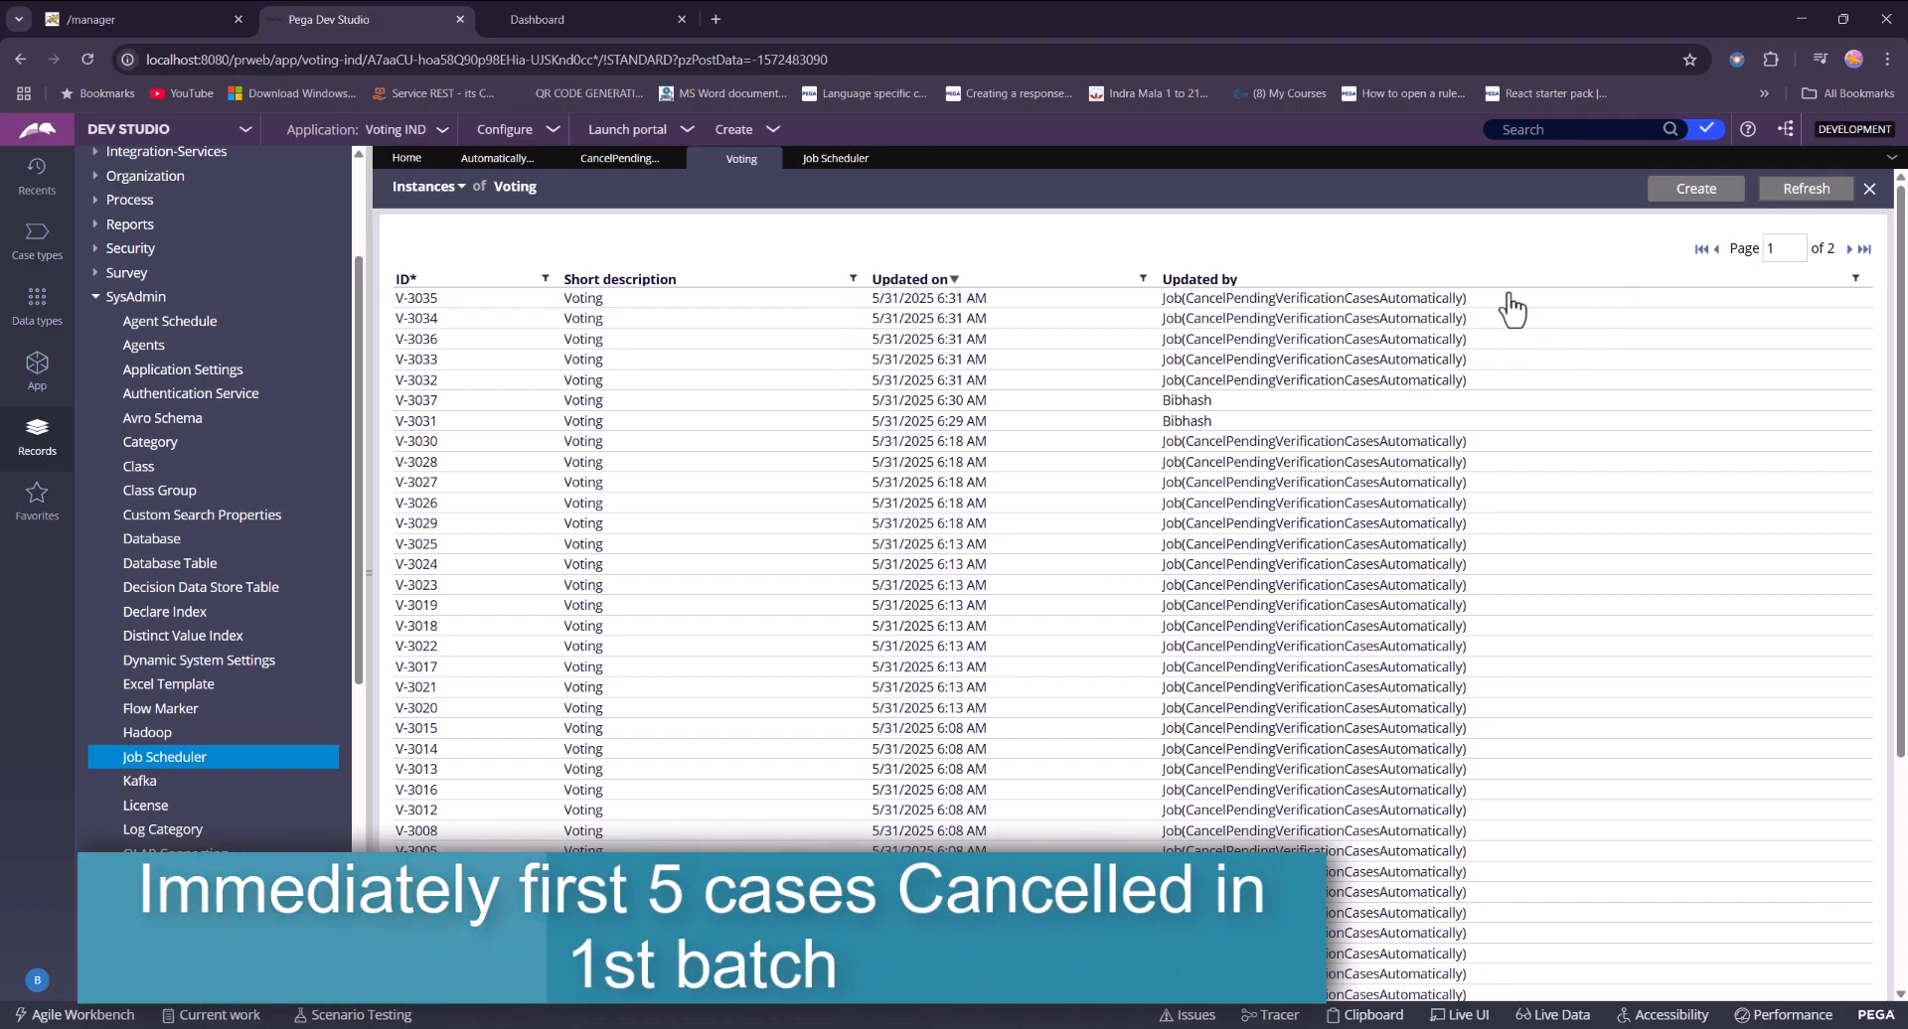
pyautogui.moveTo(1494, 268); pyautogui.dragTo(1496, 393)
pyautogui.click(1433, 262)
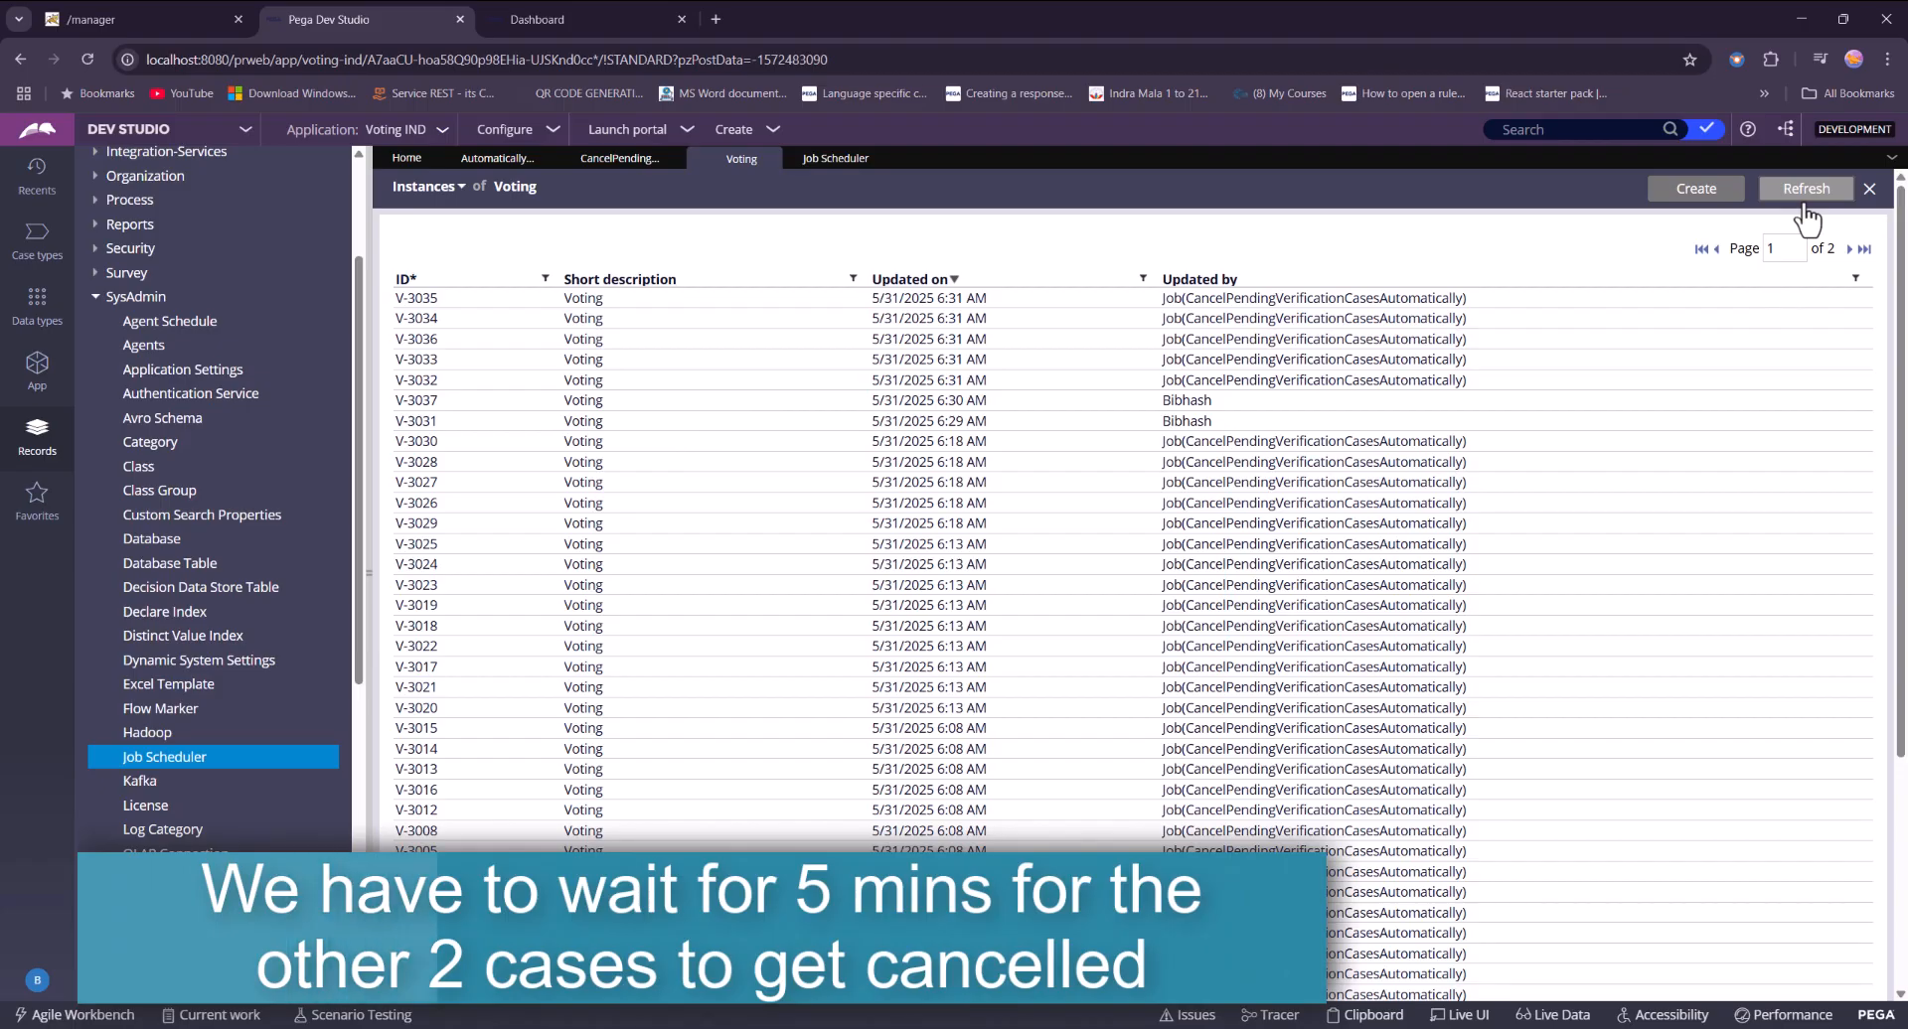
# Reload the portal Dashboard and filter My worklist by status to show only Pending-Verification cases.
pyautogui.click(586, 18)
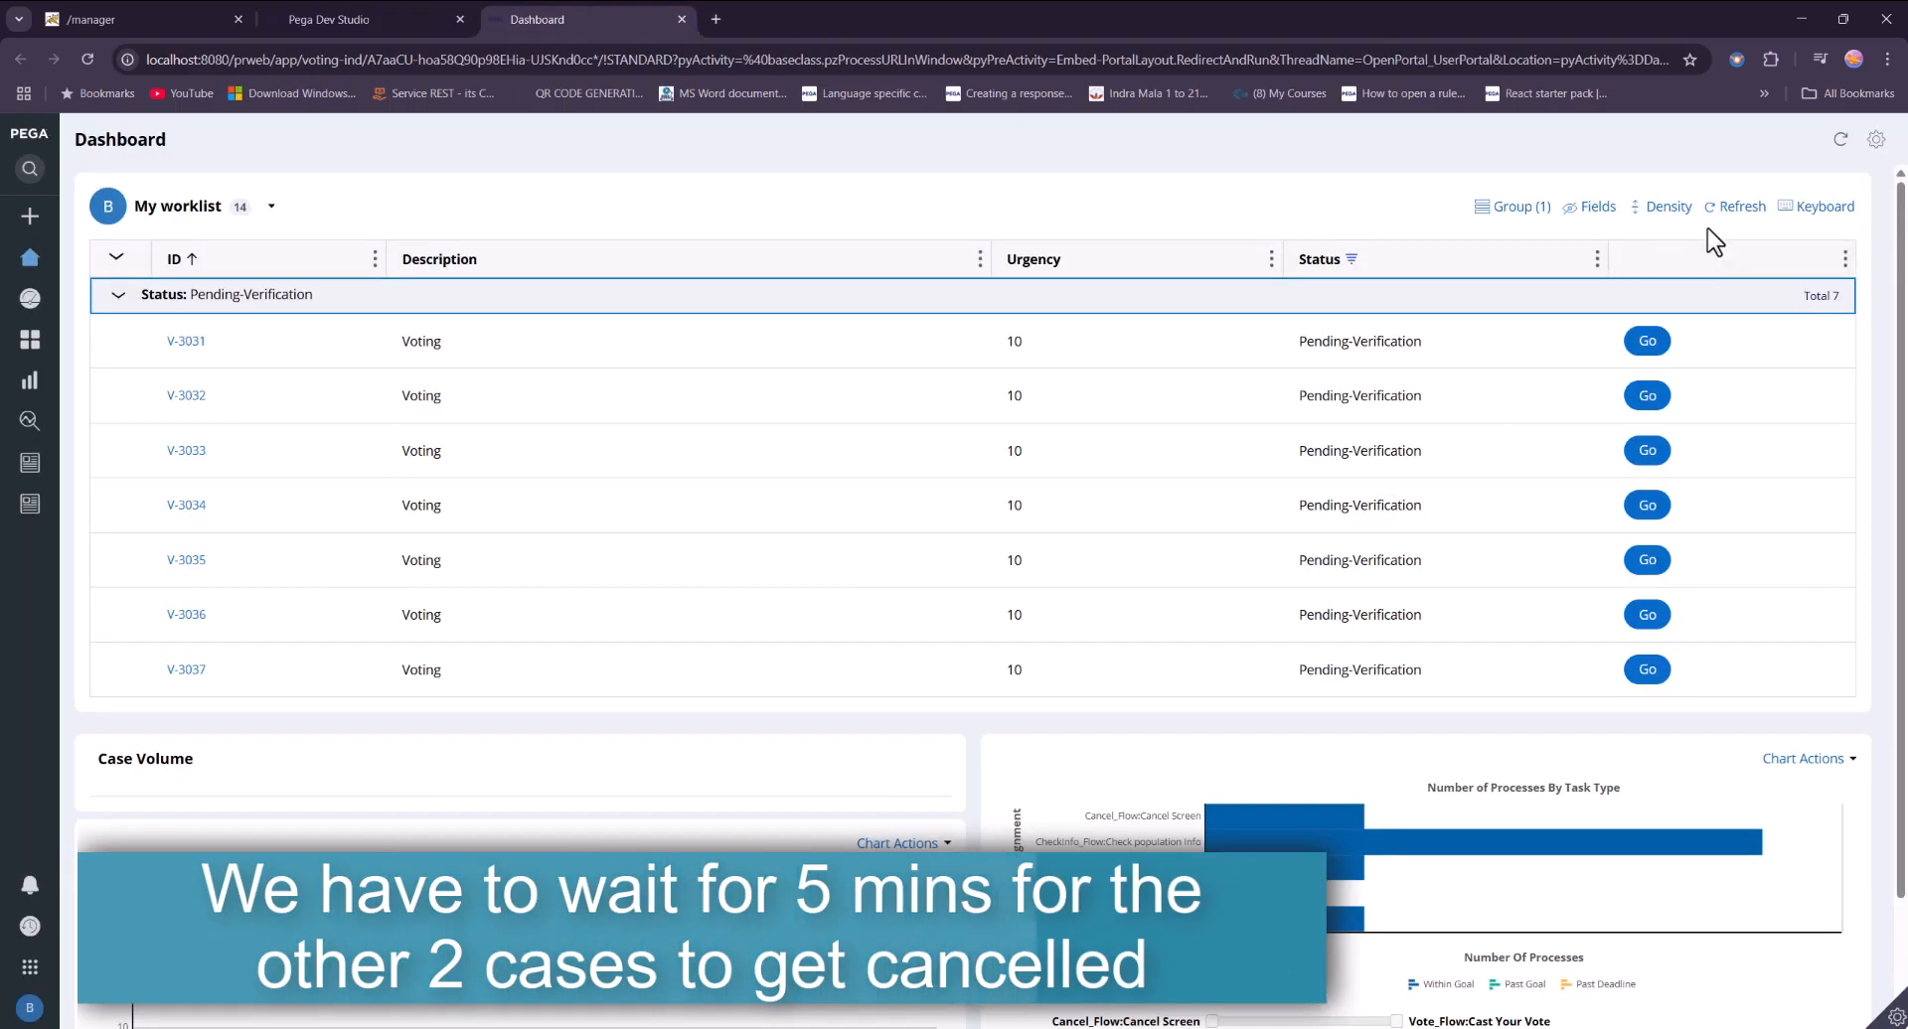
pyautogui.click(1512, 205)
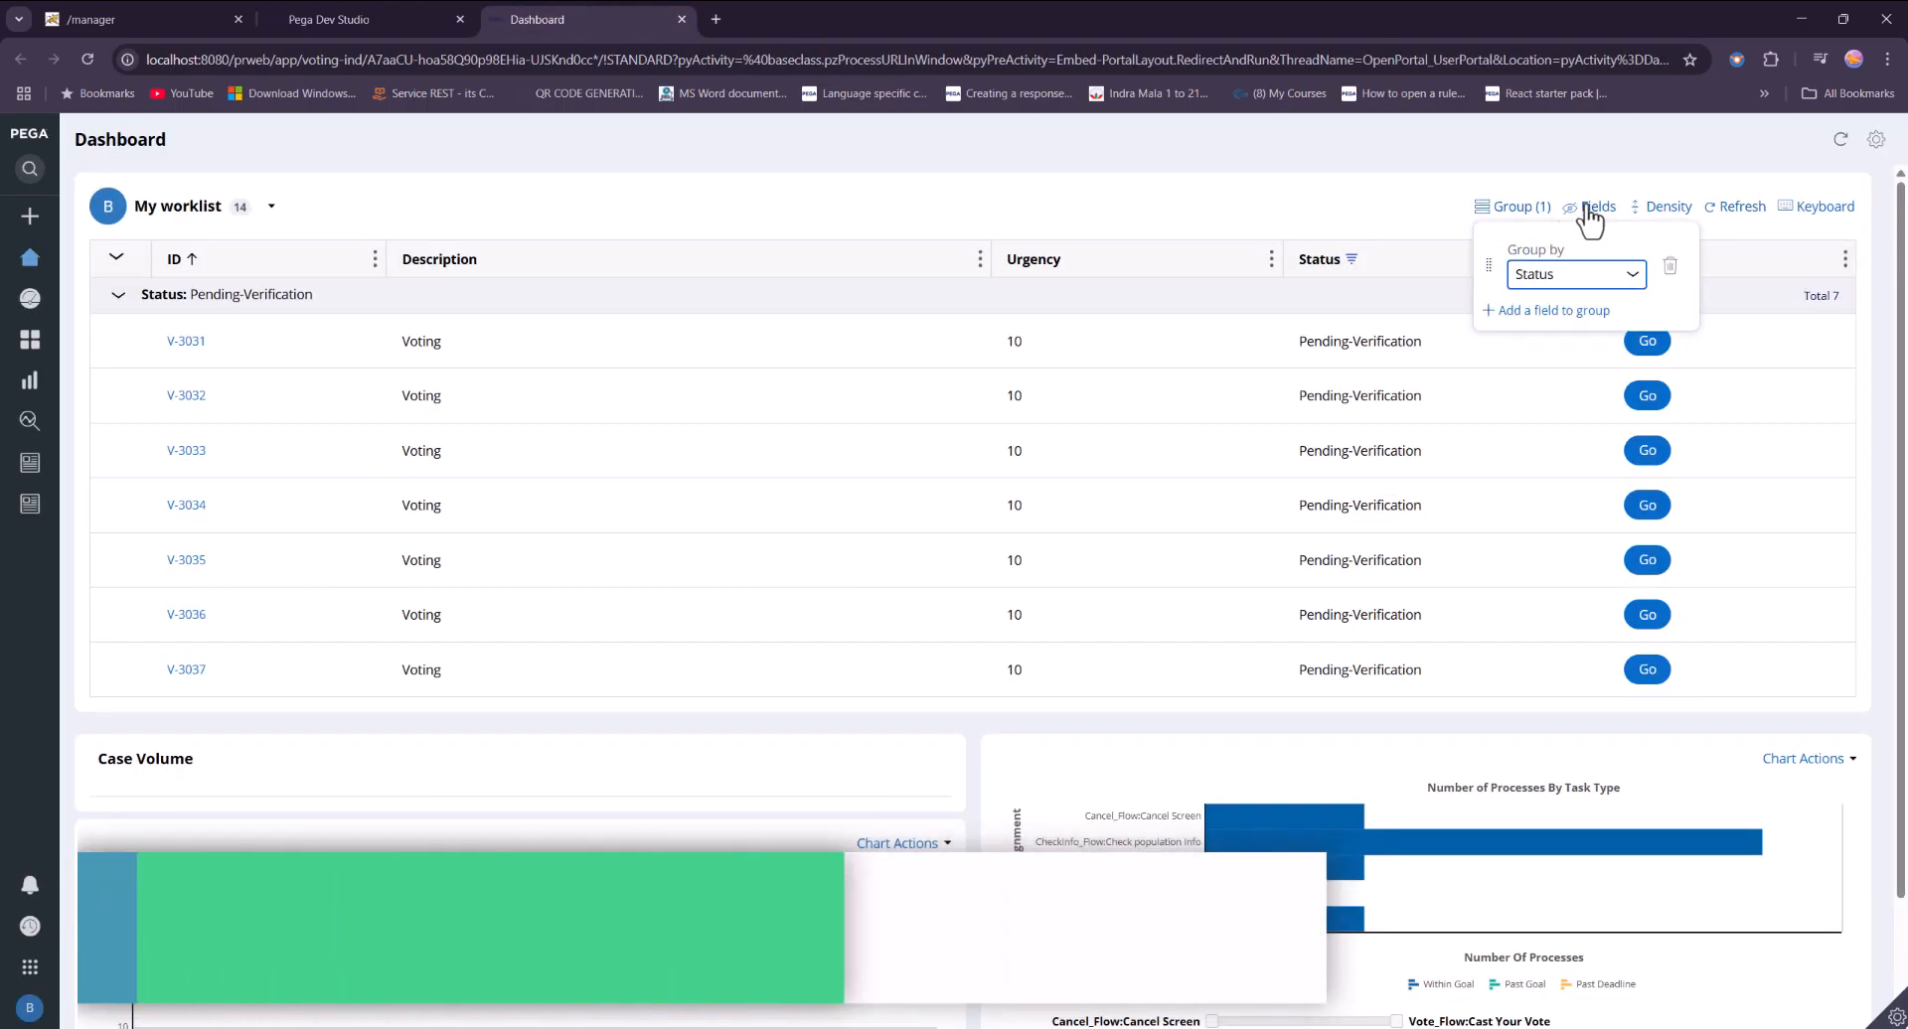
pyautogui.click(1832, 136)
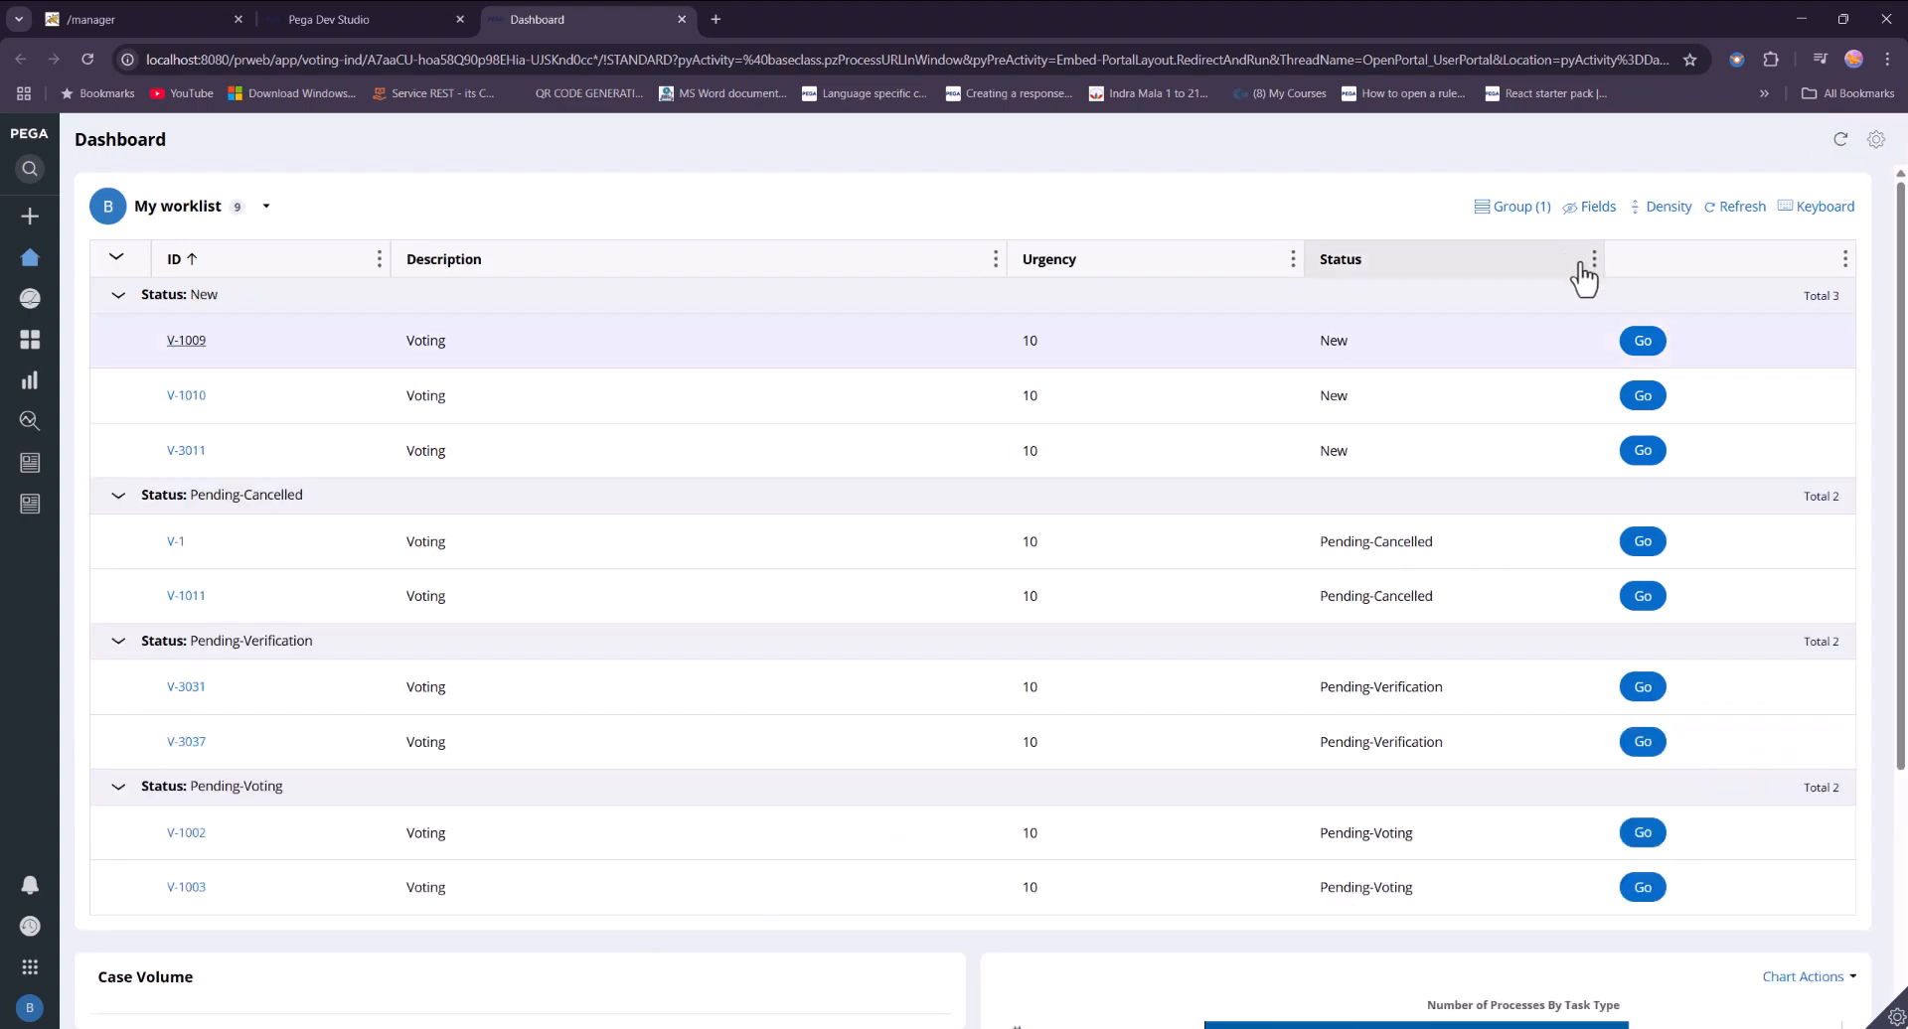
pyautogui.click(1591, 260)
pyautogui.click(1520, 318)
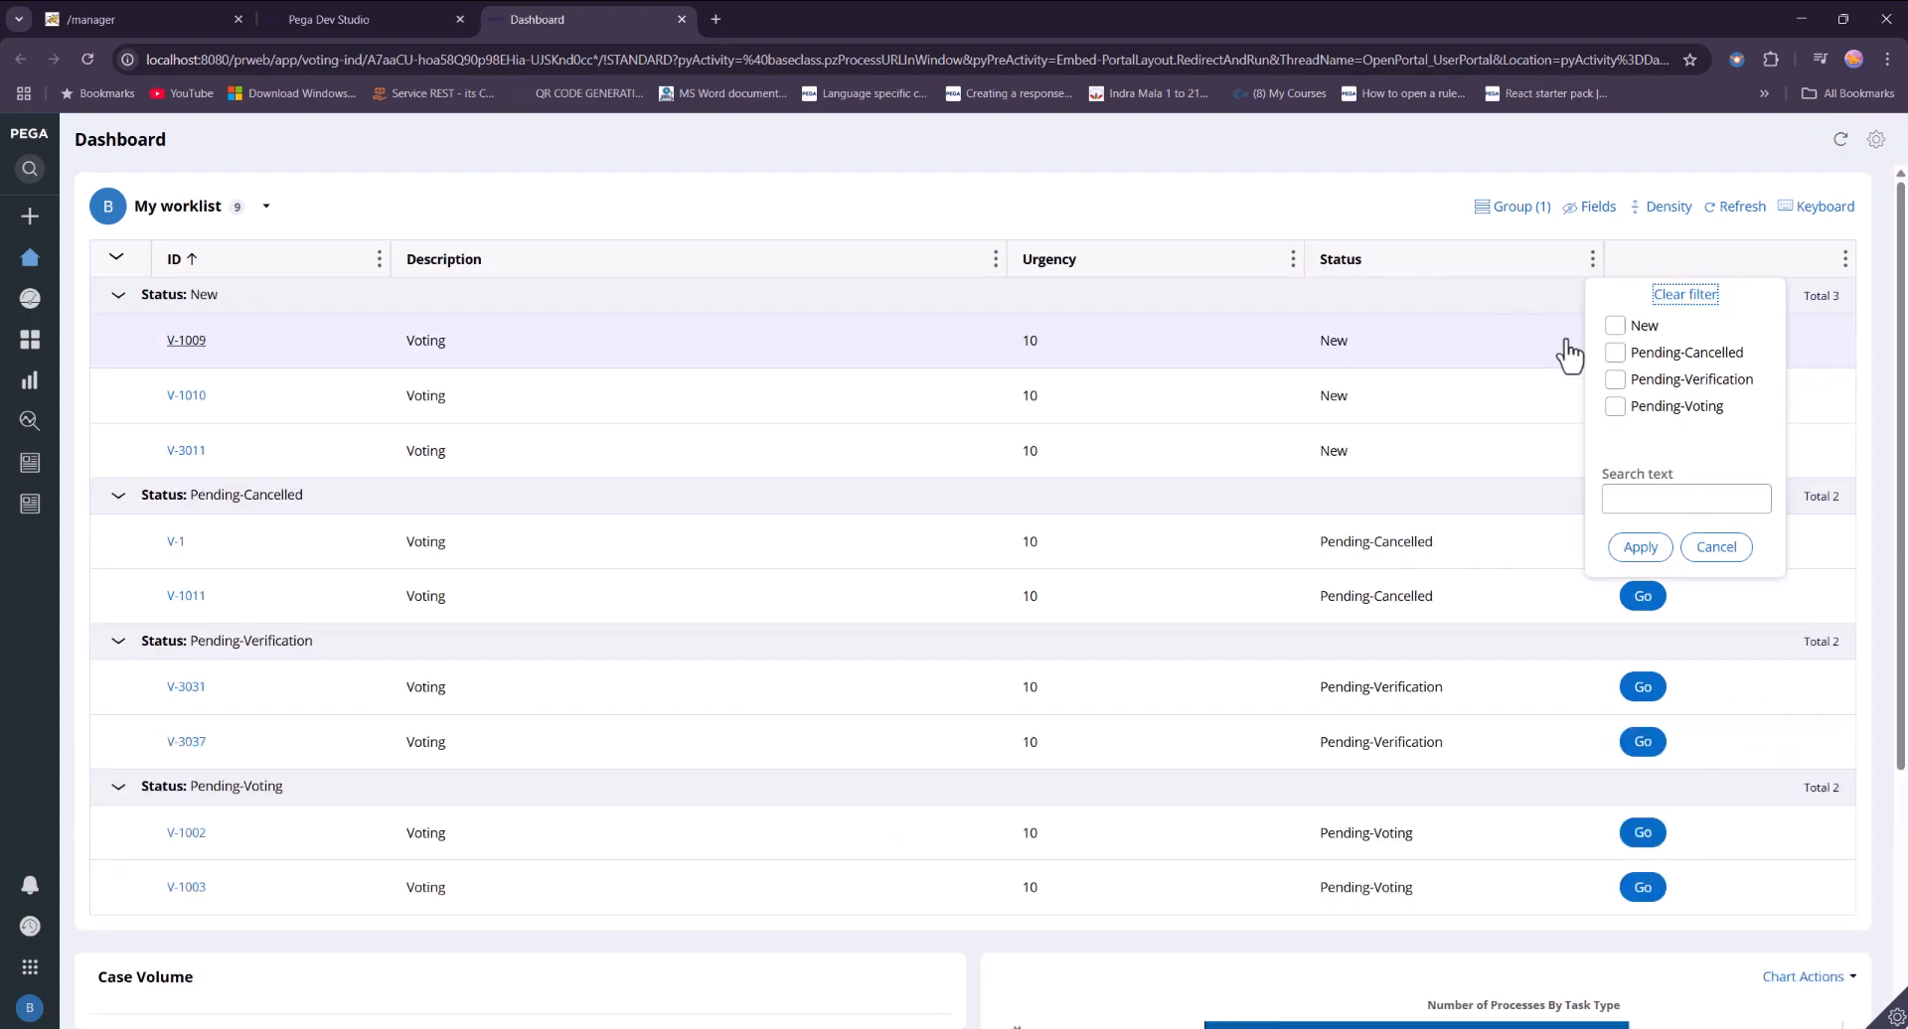
pyautogui.click(1614, 380)
pyautogui.click(1639, 546)
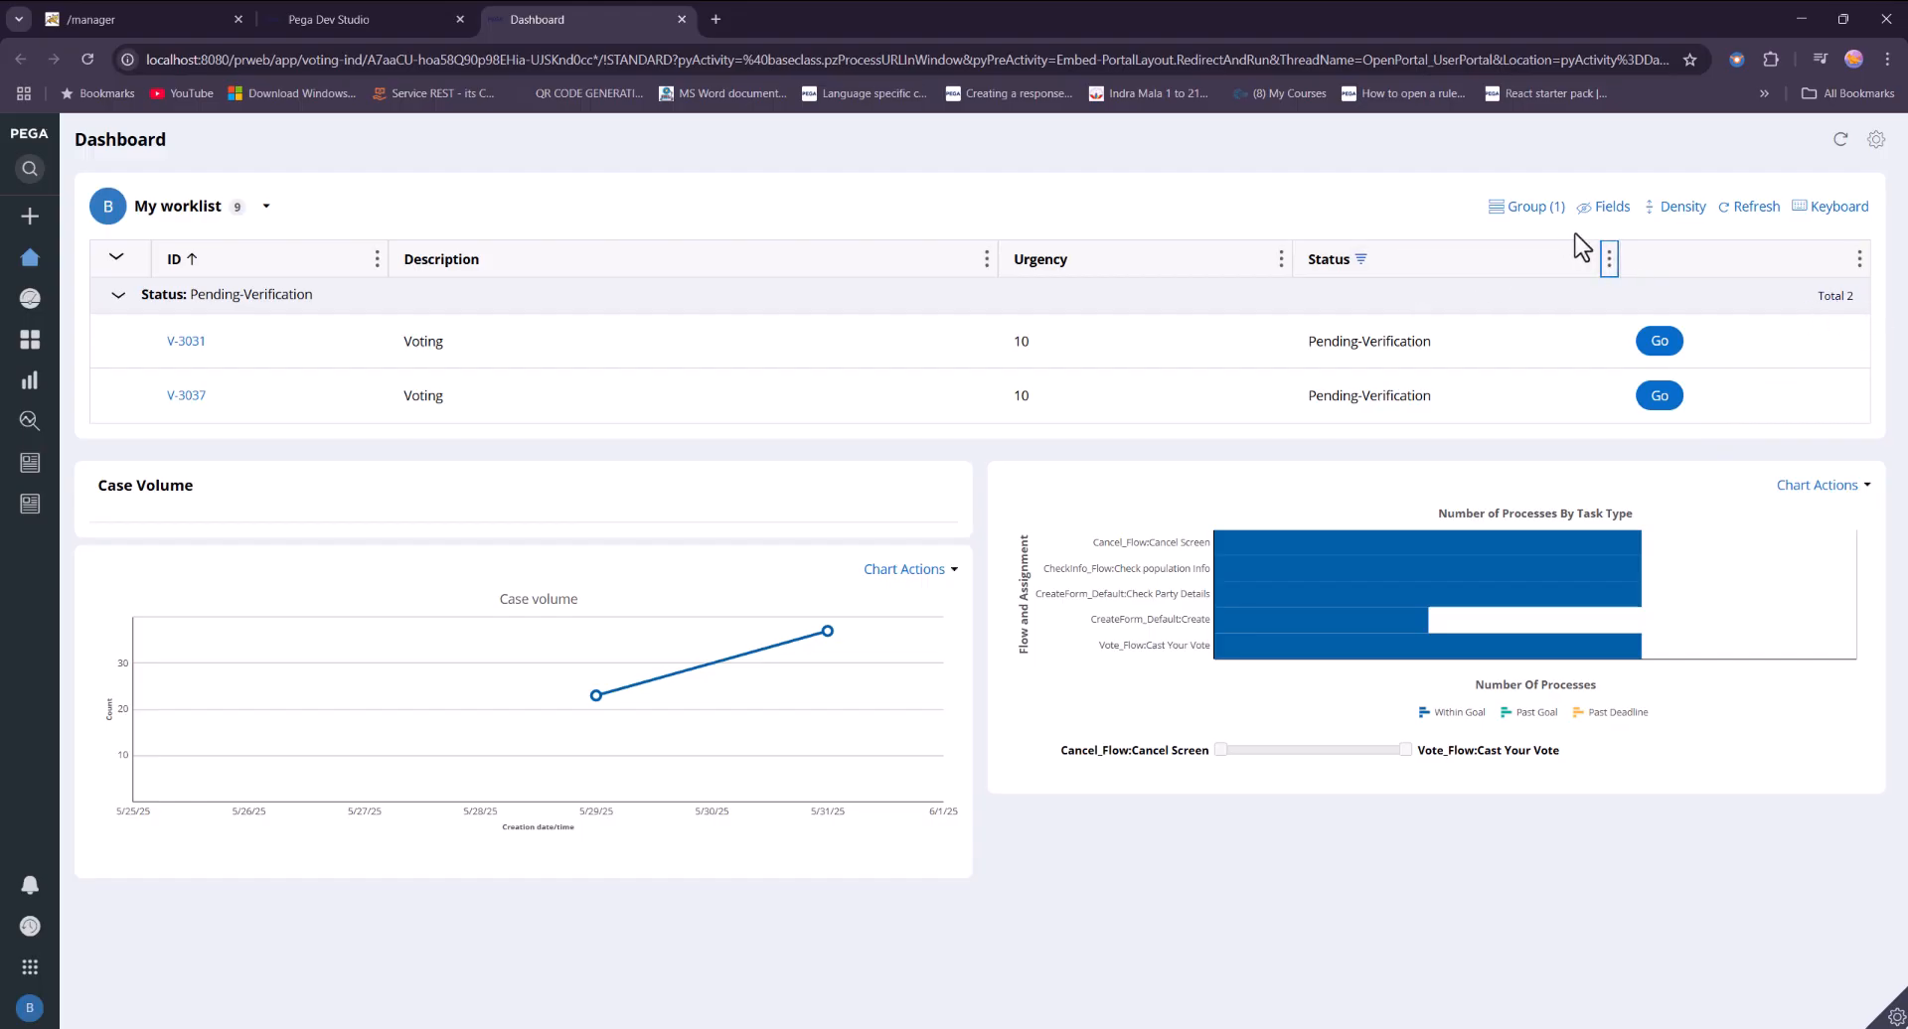
# Review the job scheduler's run interval in Dev Studio, wait for its next run, and refresh the Voting instances list.
pyautogui.click(362, 19)
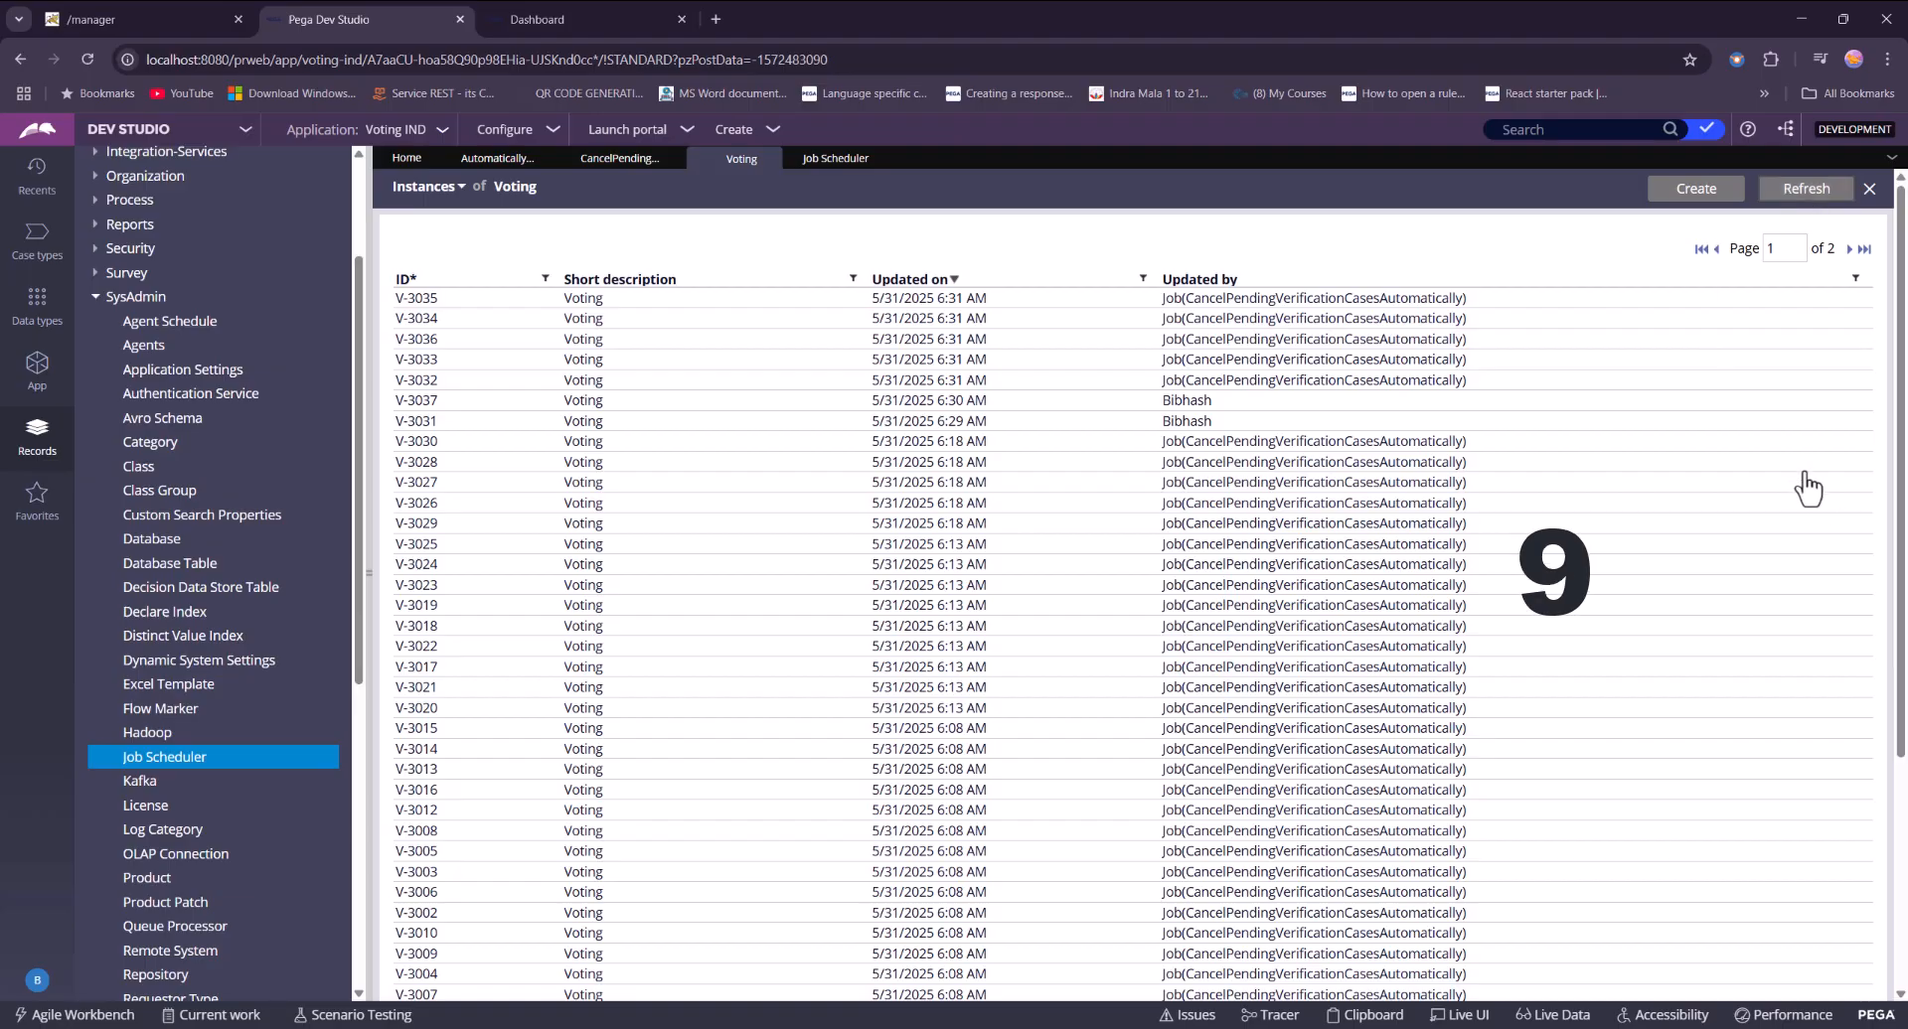
pyautogui.click(619, 158)
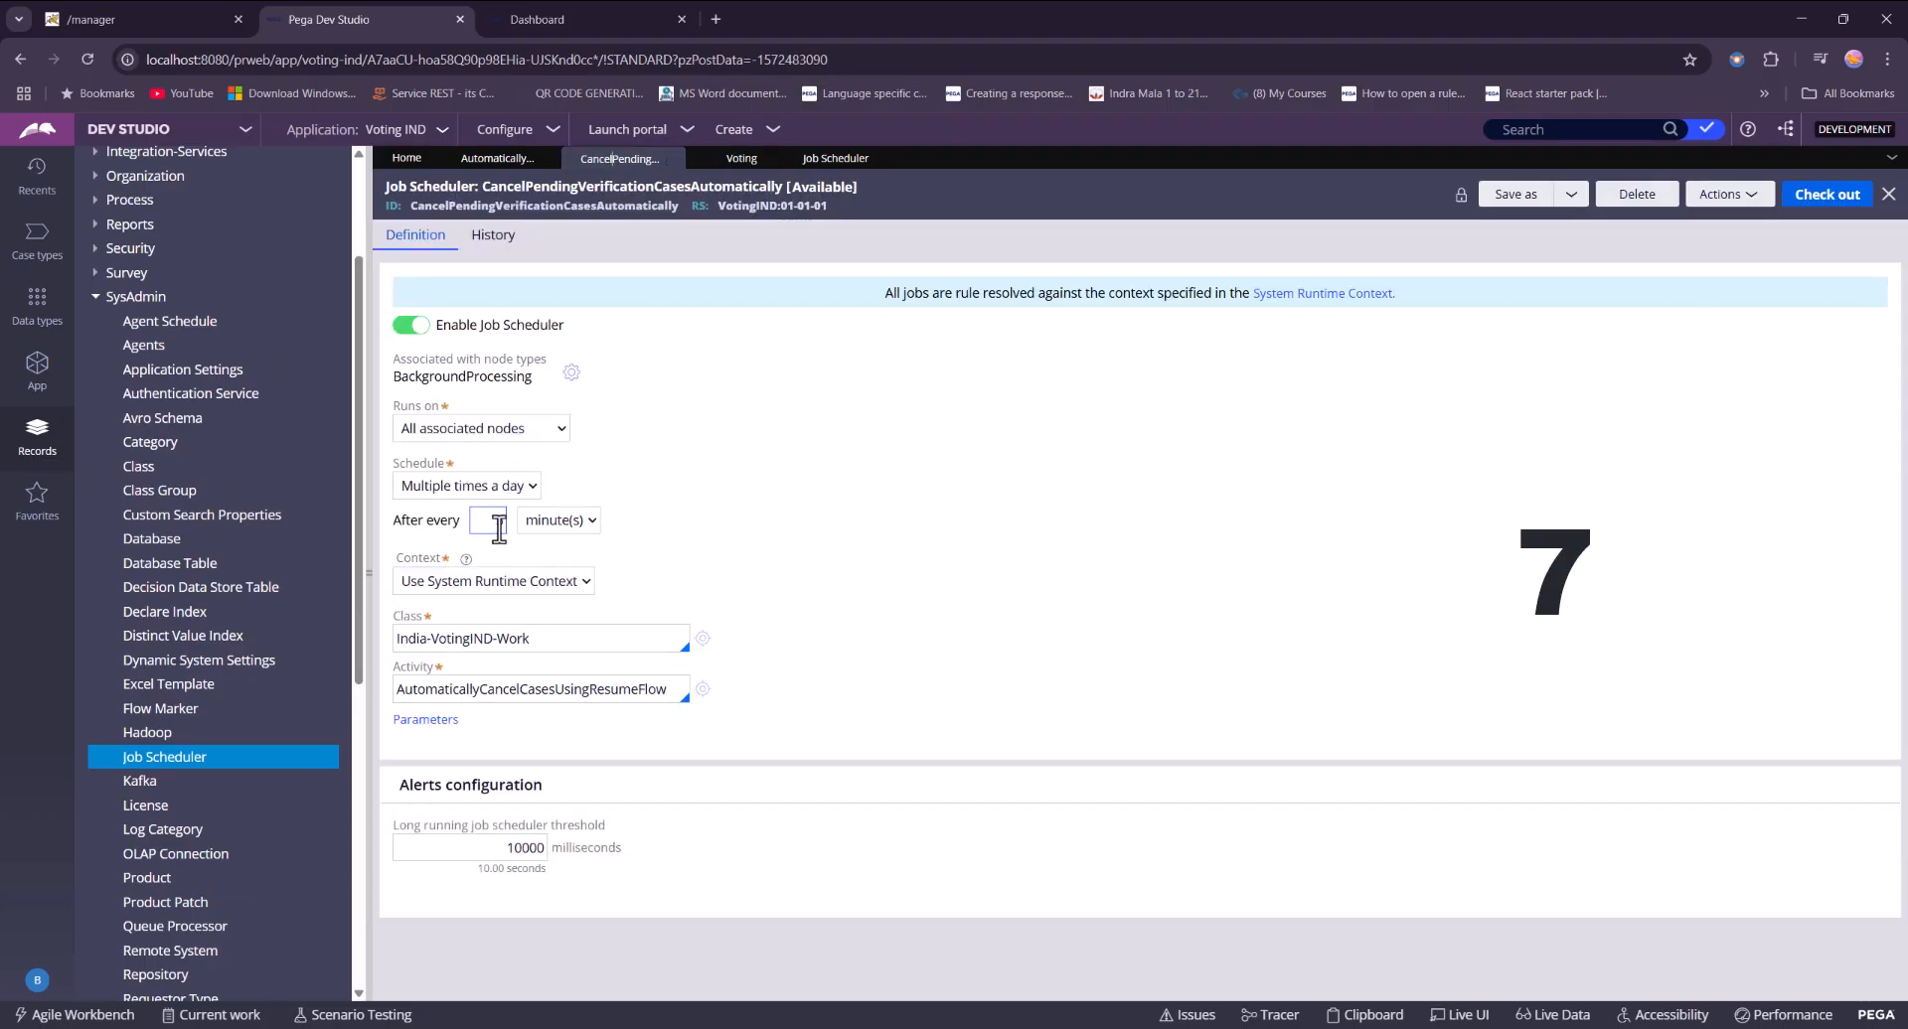
pyautogui.click(736, 160)
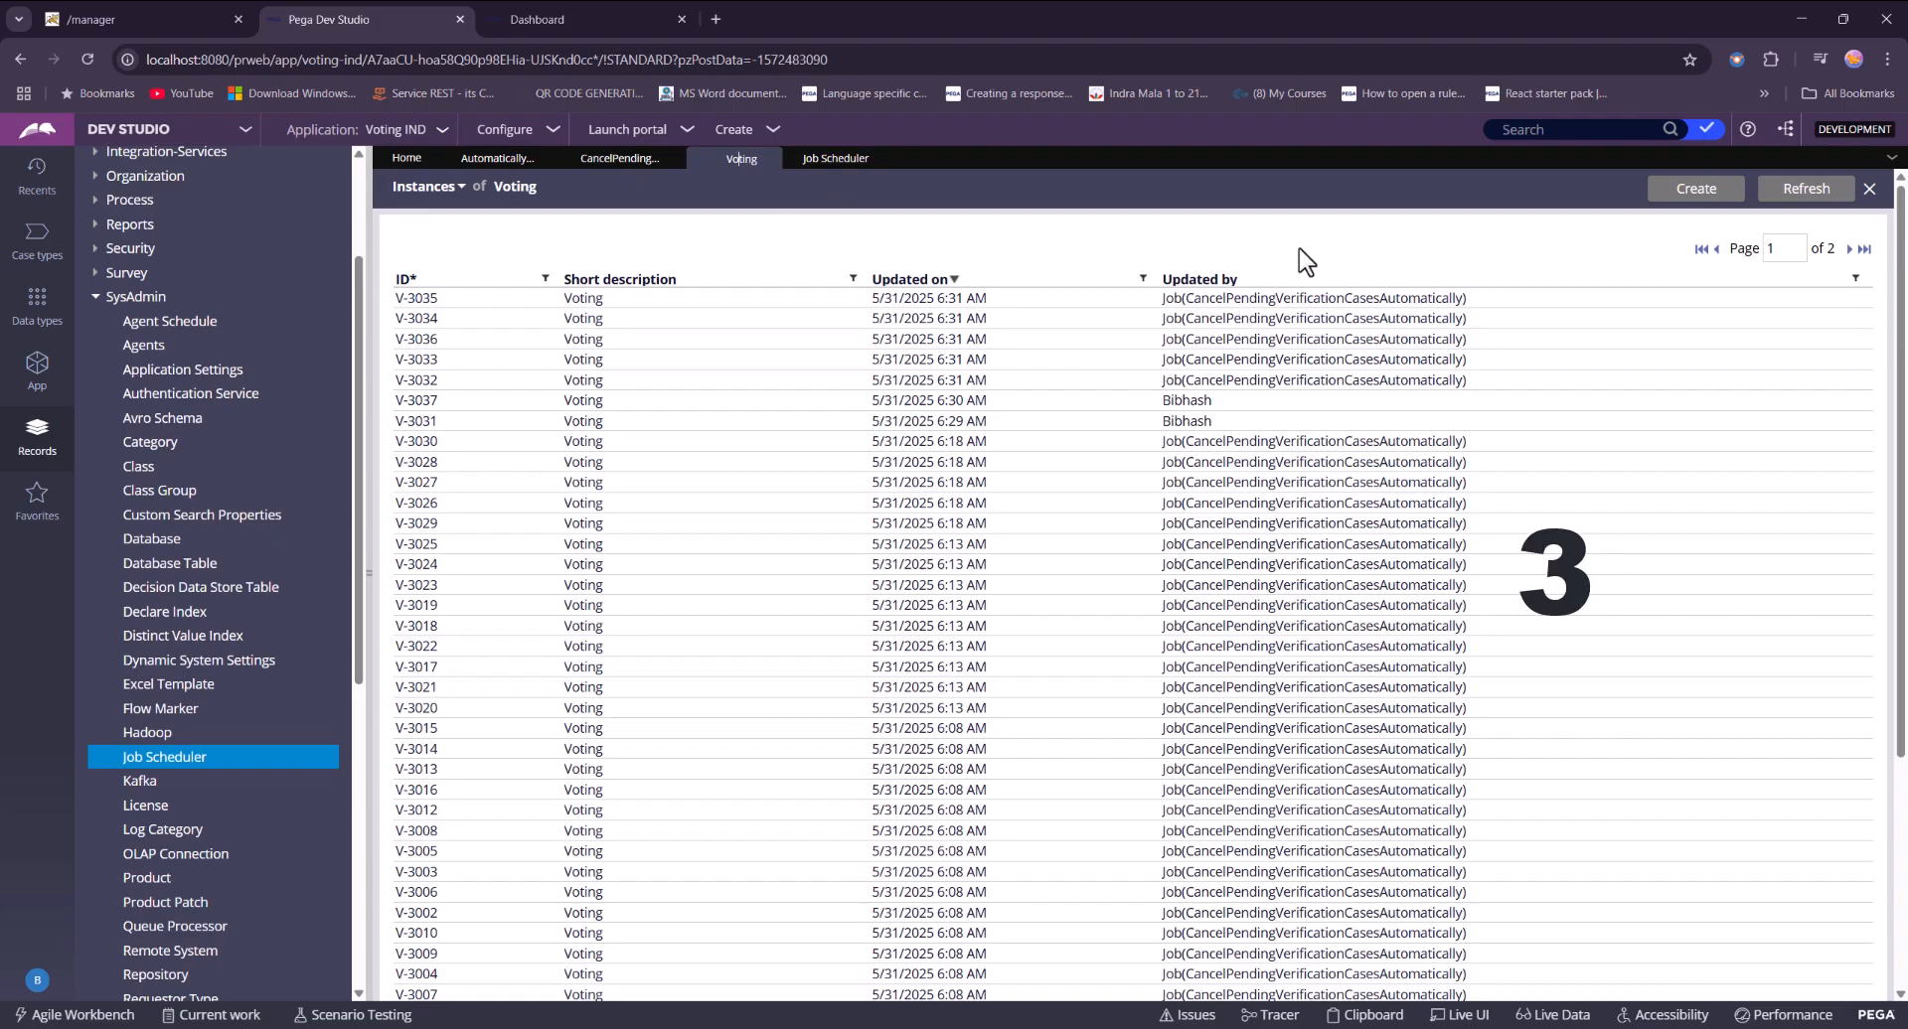
pyautogui.click(1805, 193)
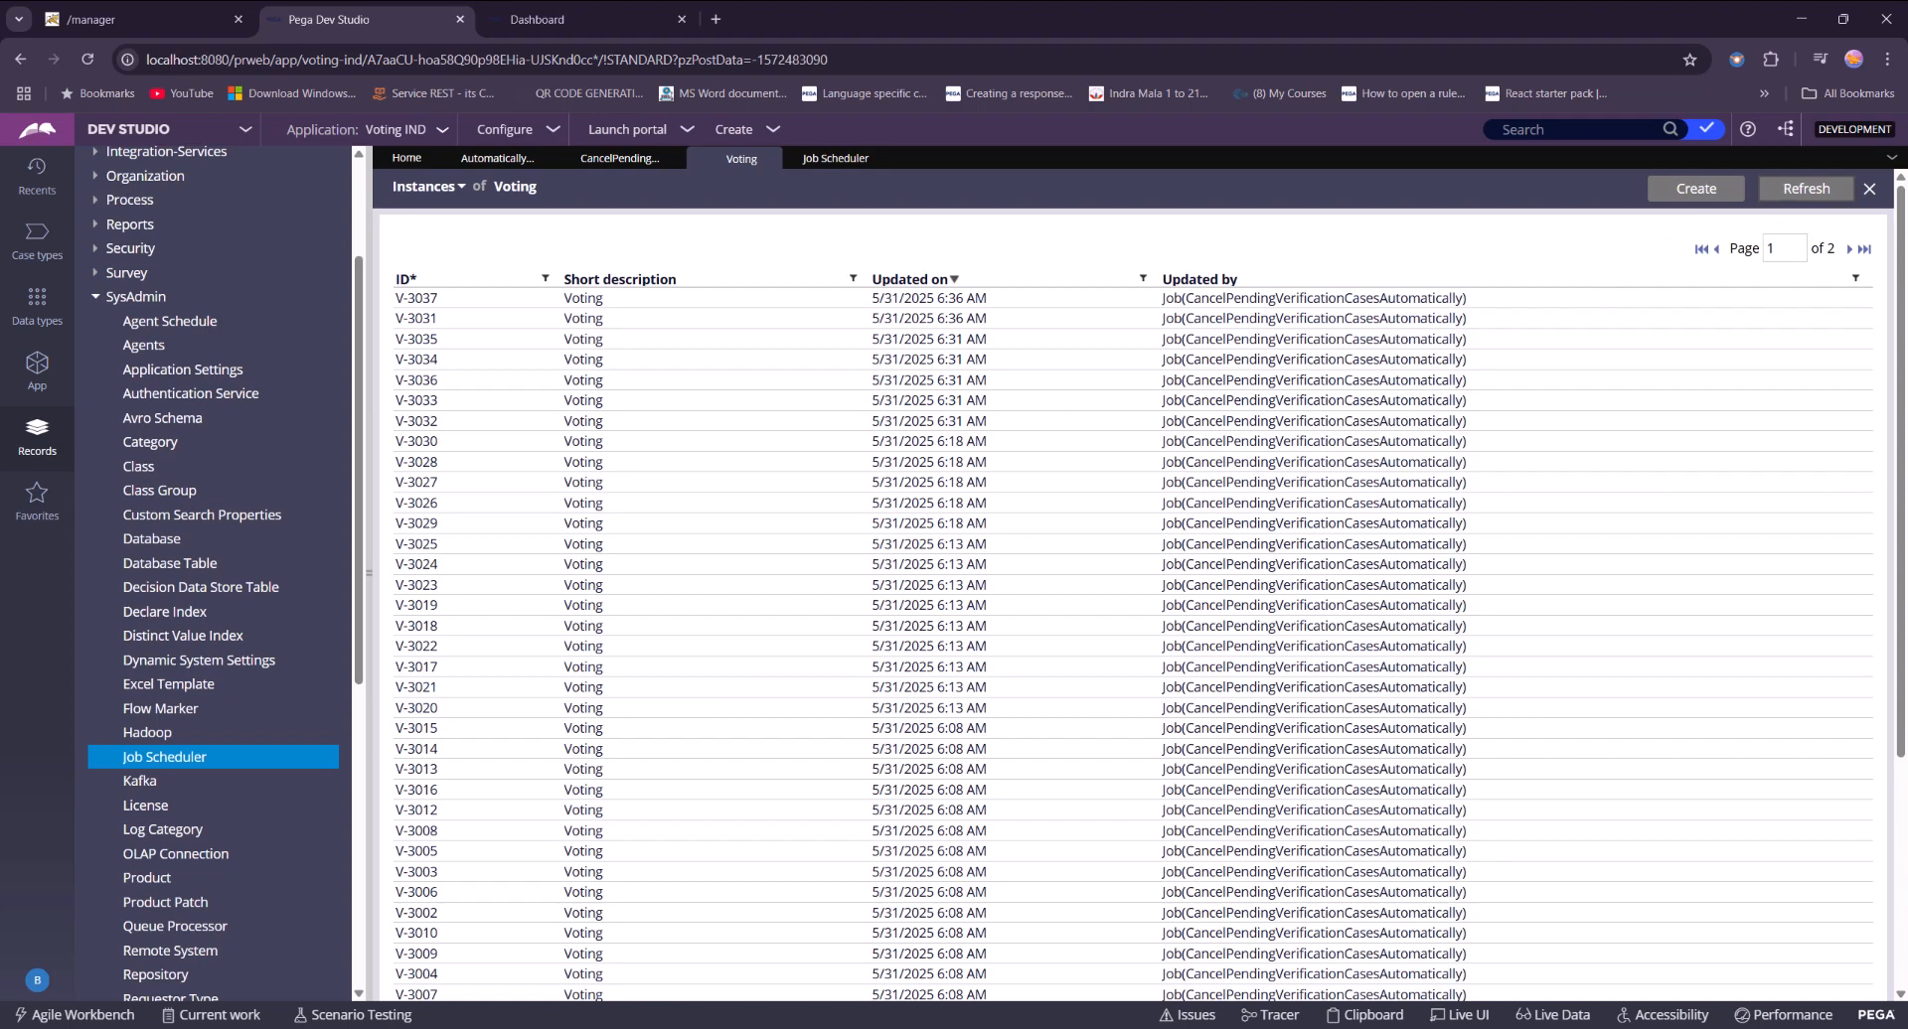
# Open the System Runtime Context from the job scheduler and examine its applications, the available applications and the requestors.
pyautogui.click(177, 132)
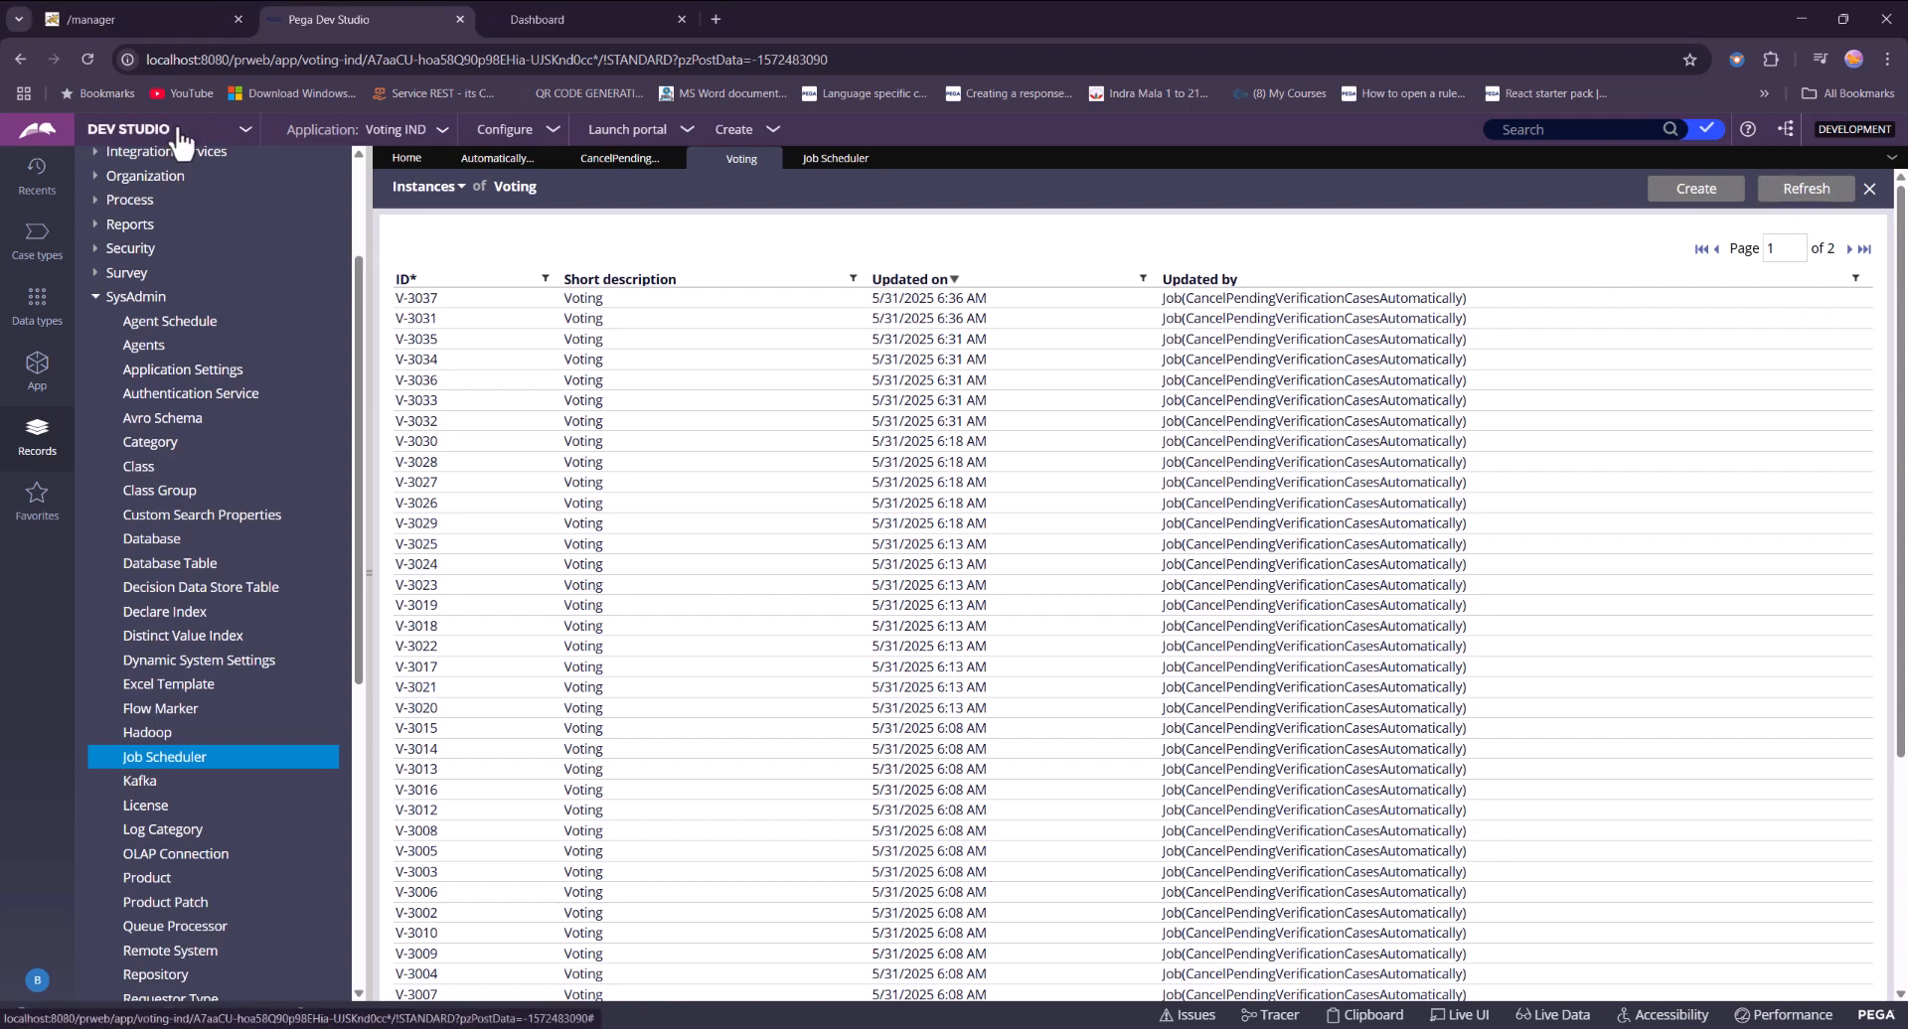
pyautogui.click(620, 160)
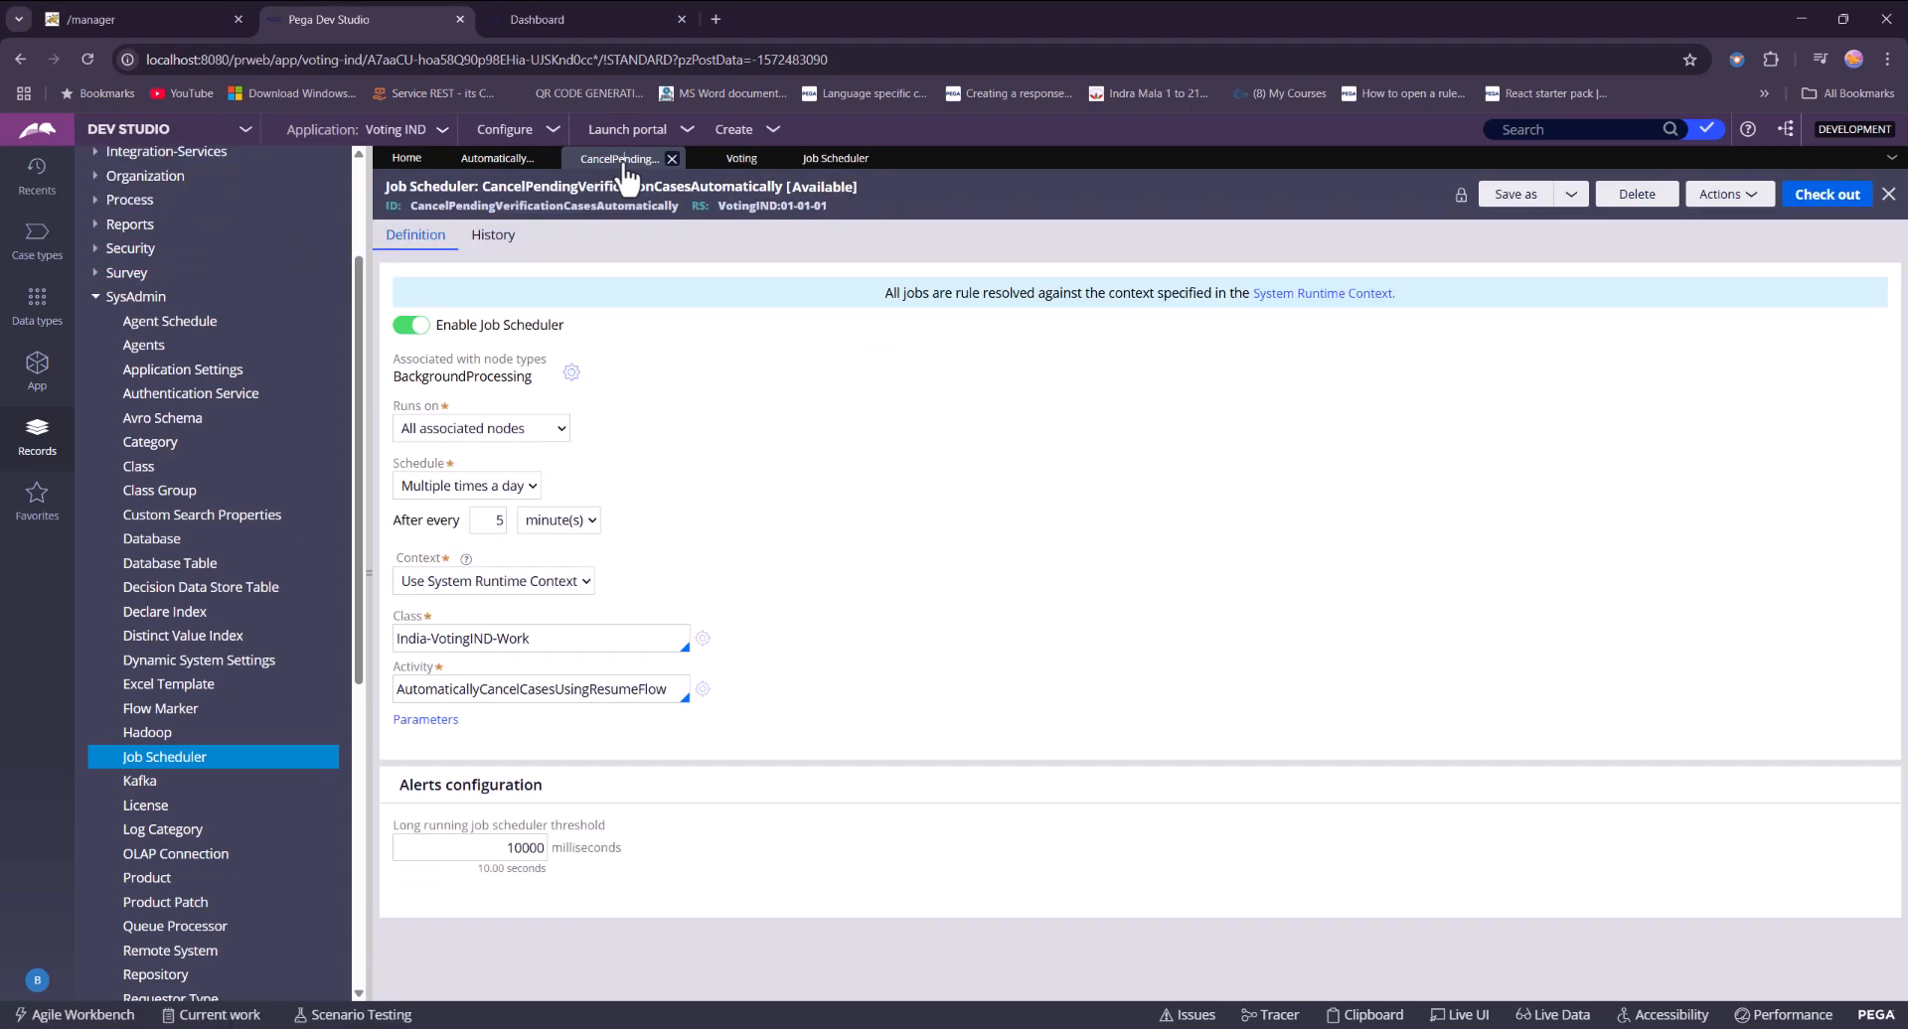
pyautogui.click(1354, 294)
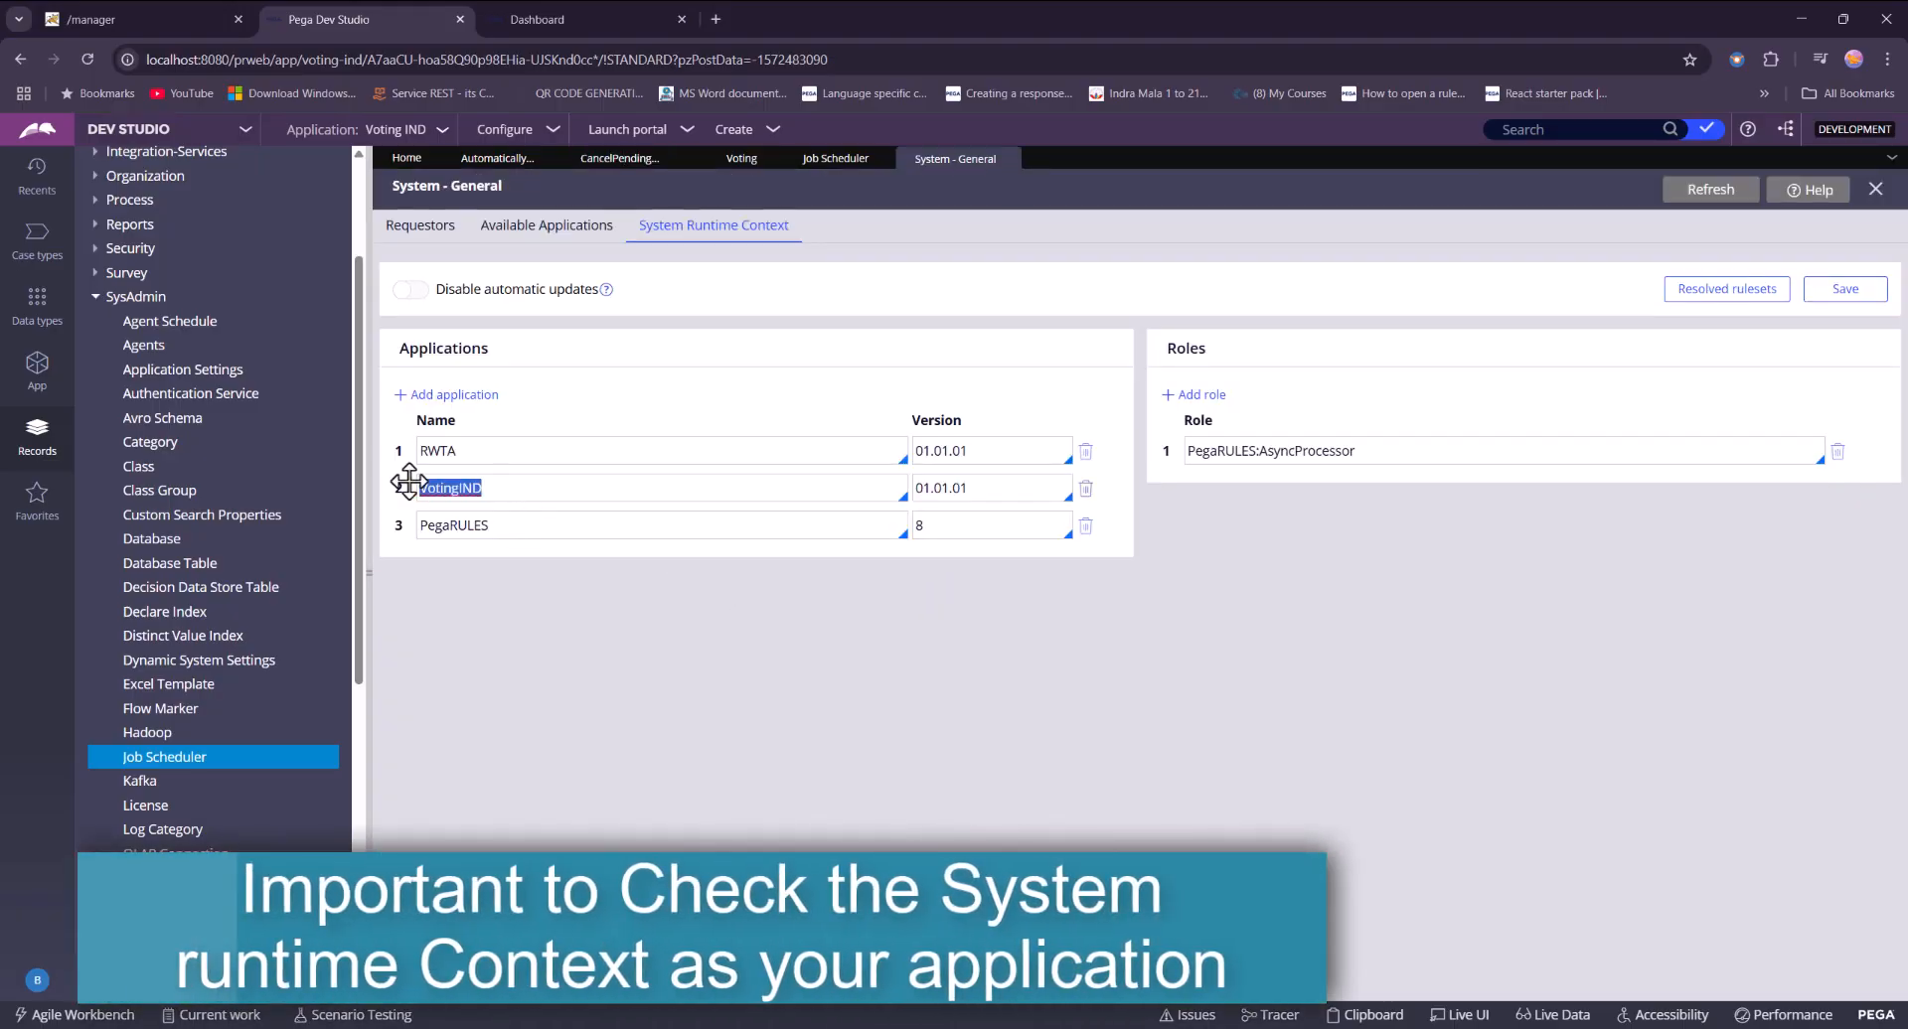
pyautogui.click(494, 239)
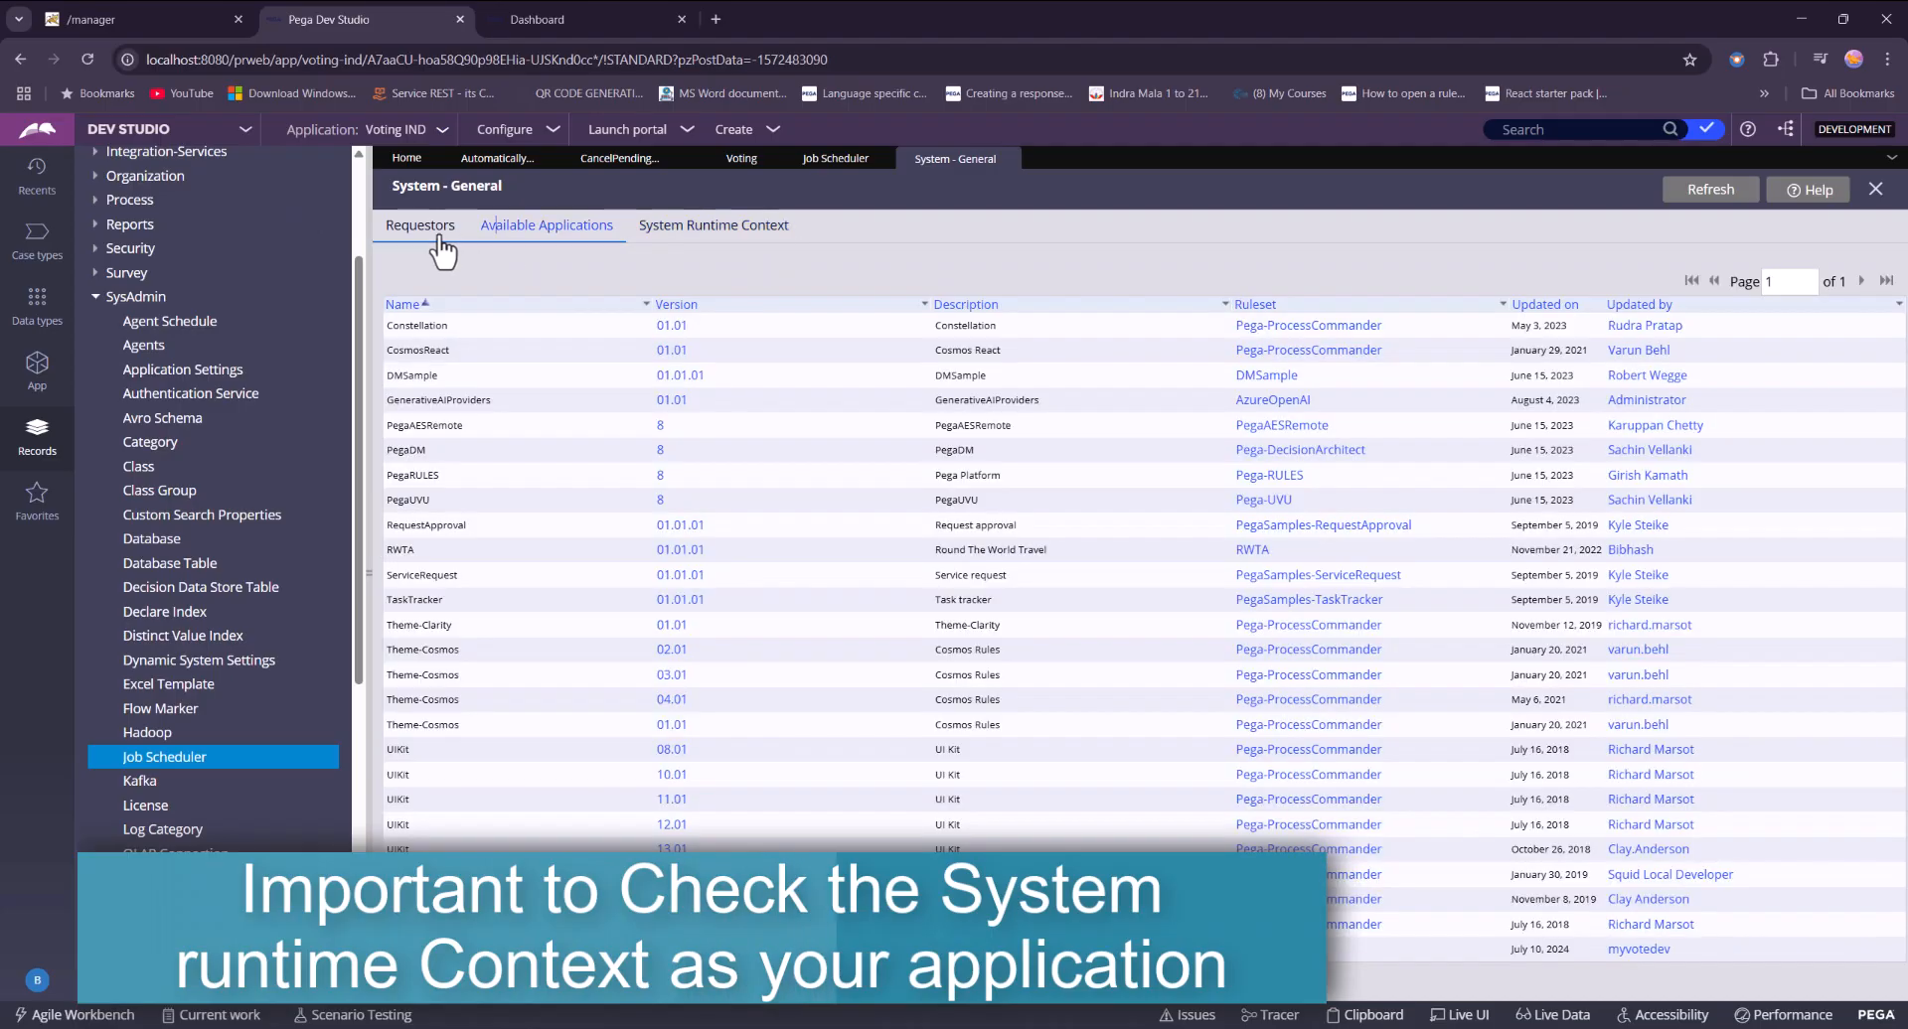
pyautogui.click(434, 239)
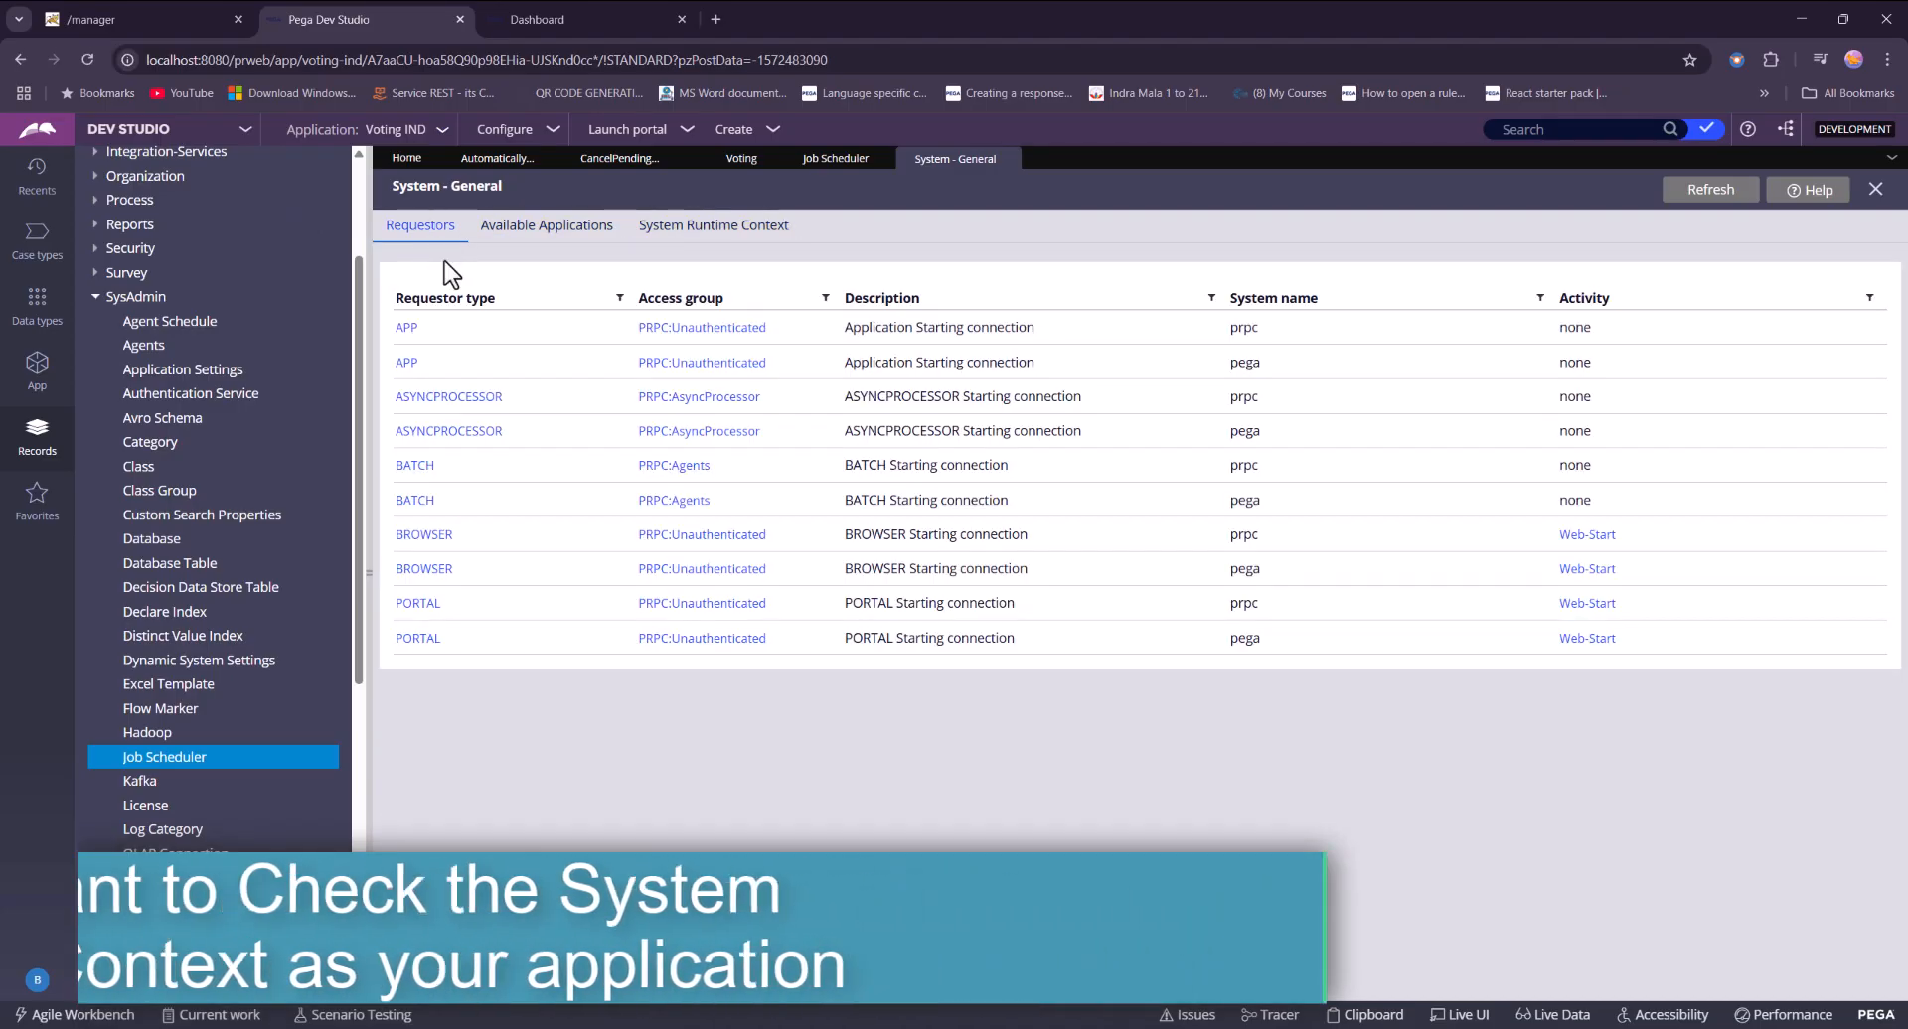
# Switch to Admin Studio and examine the run times and executions of CancelPendingVerificationCasesAutomatically among the jobs.
pyautogui.click(139, 131)
pyautogui.click(144, 254)
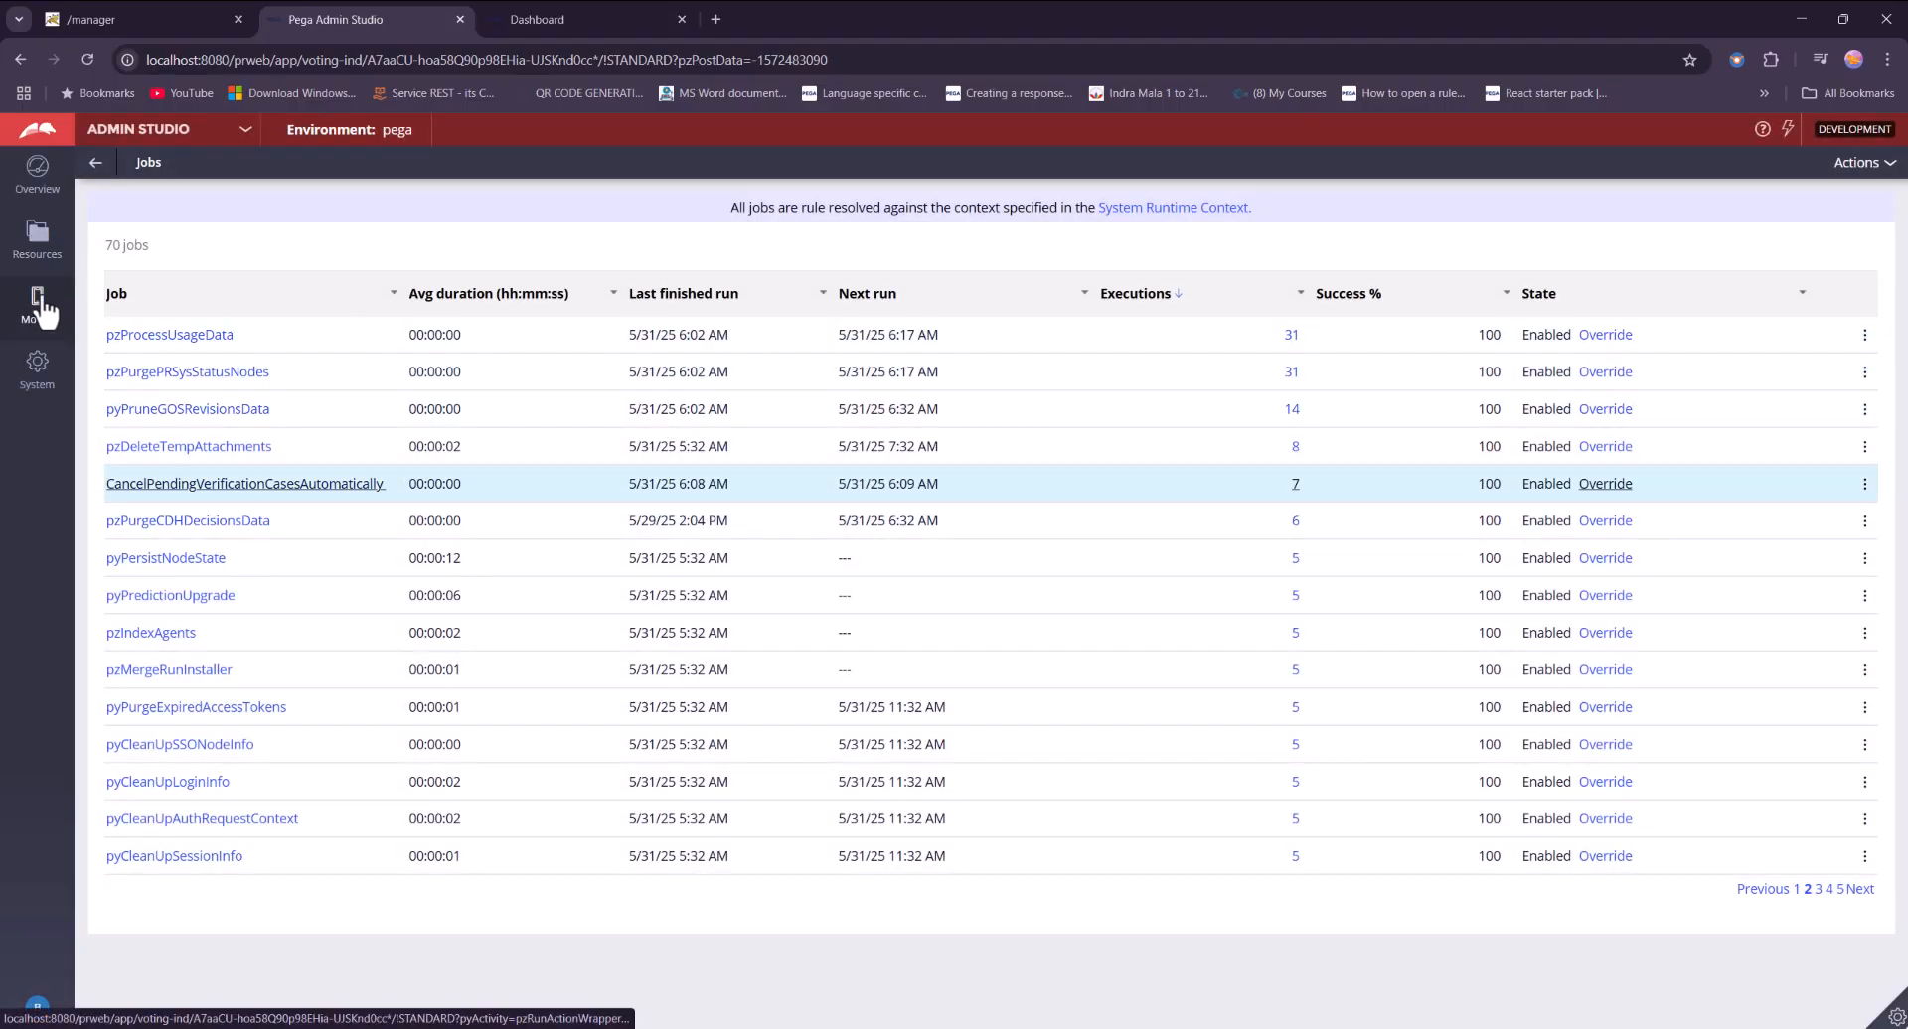
pyautogui.click(38, 234)
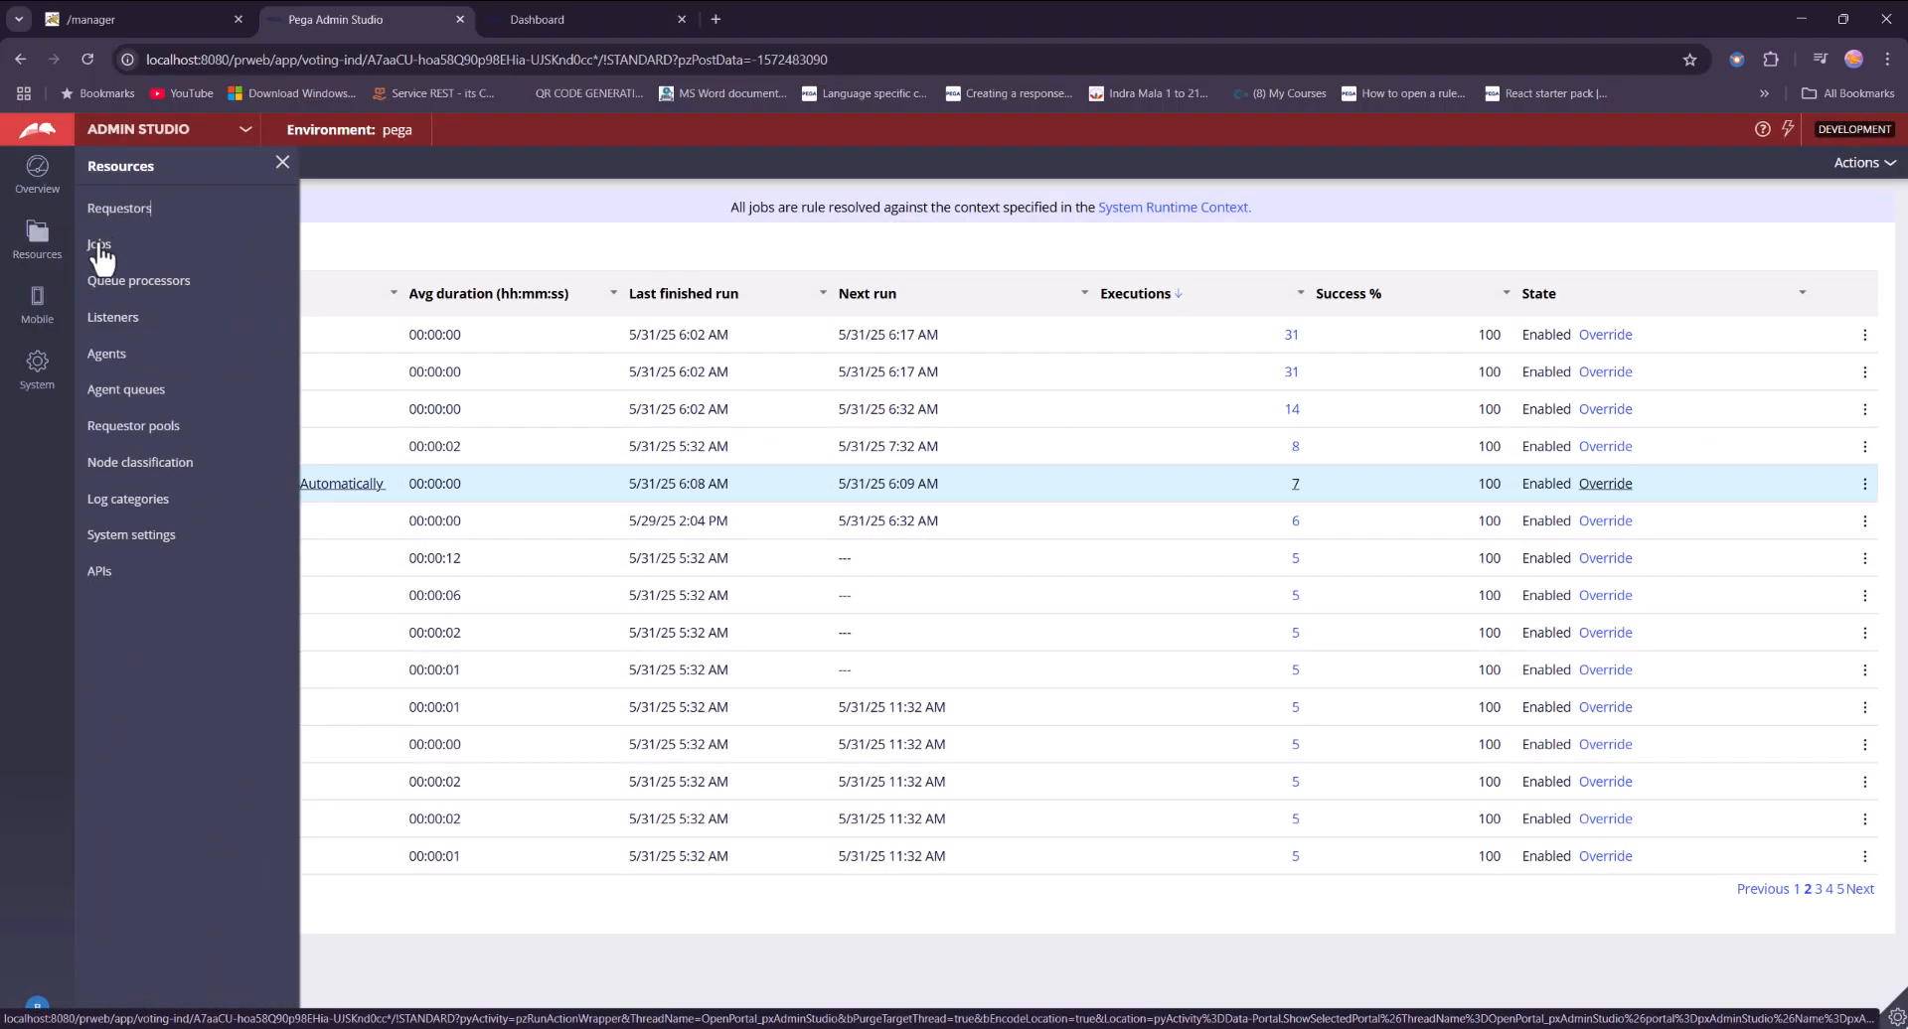
pyautogui.click(101, 248)
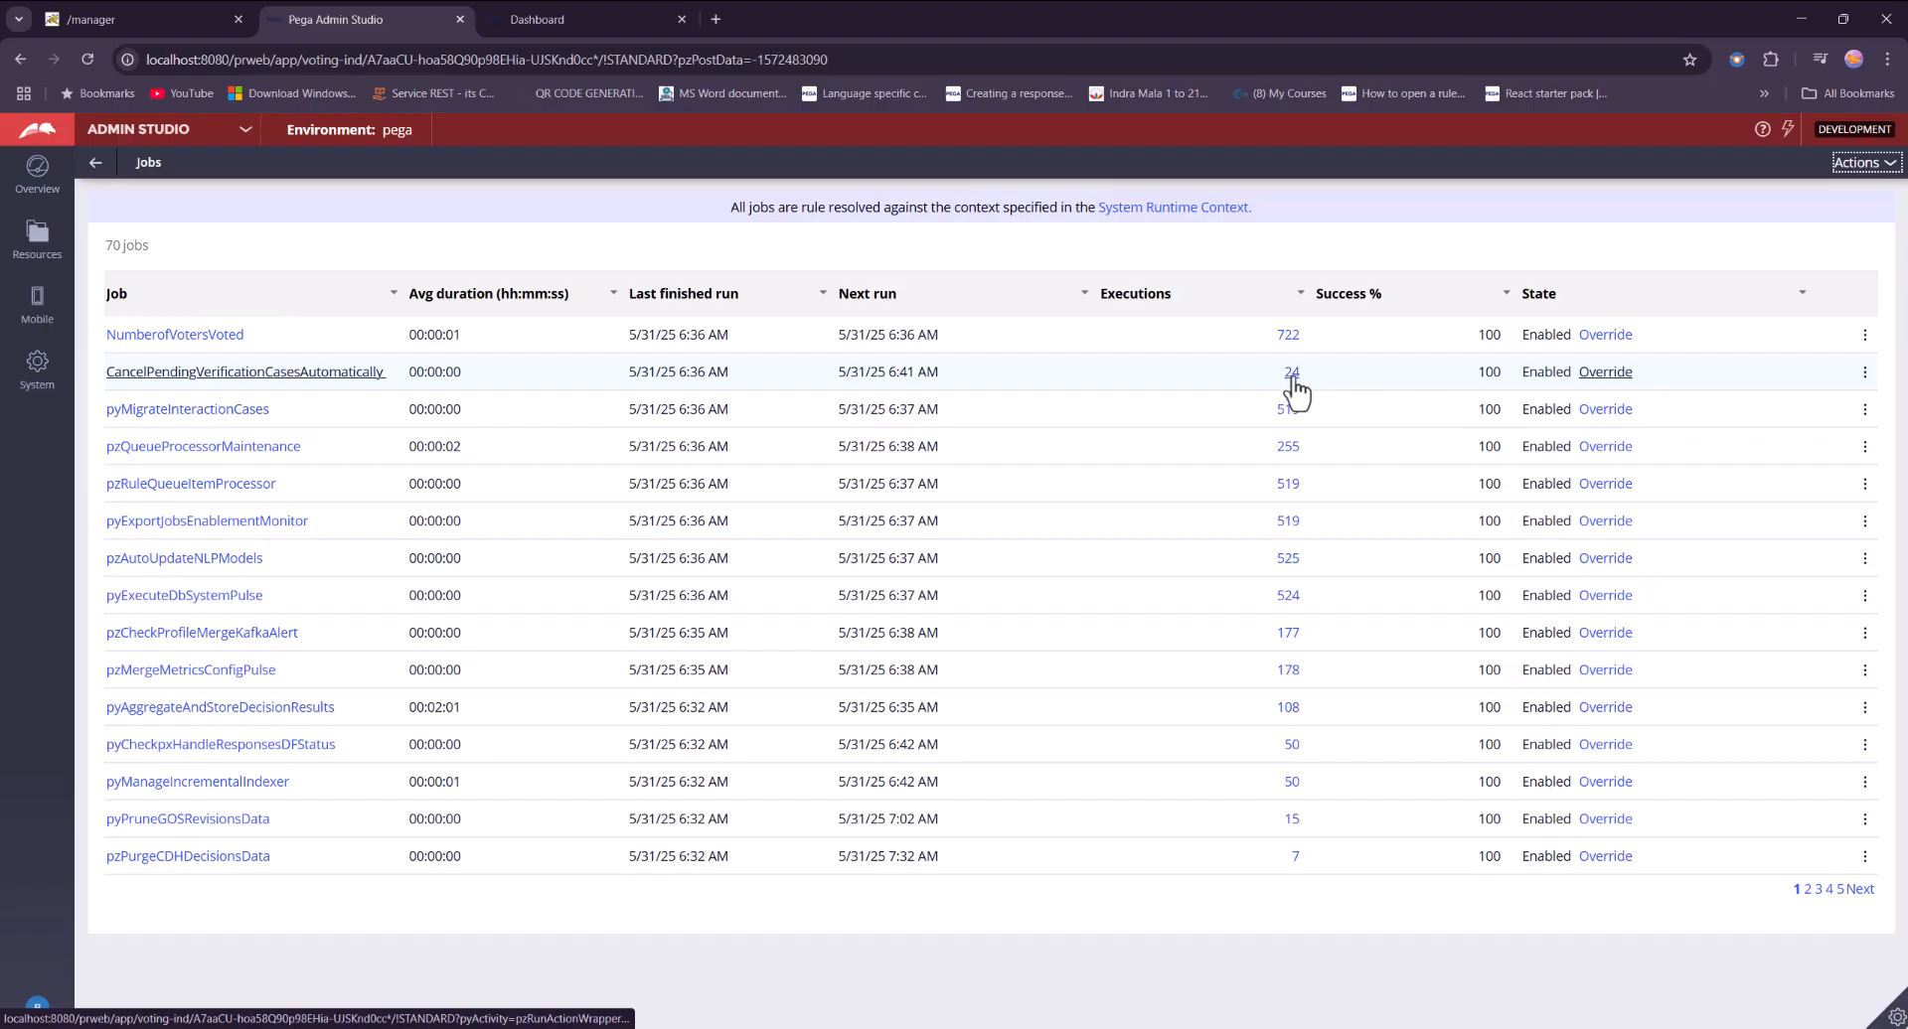
# Reload the portal Dashboard to check My worklist for remaining Pending-Verification cases.
pyautogui.click(598, 21)
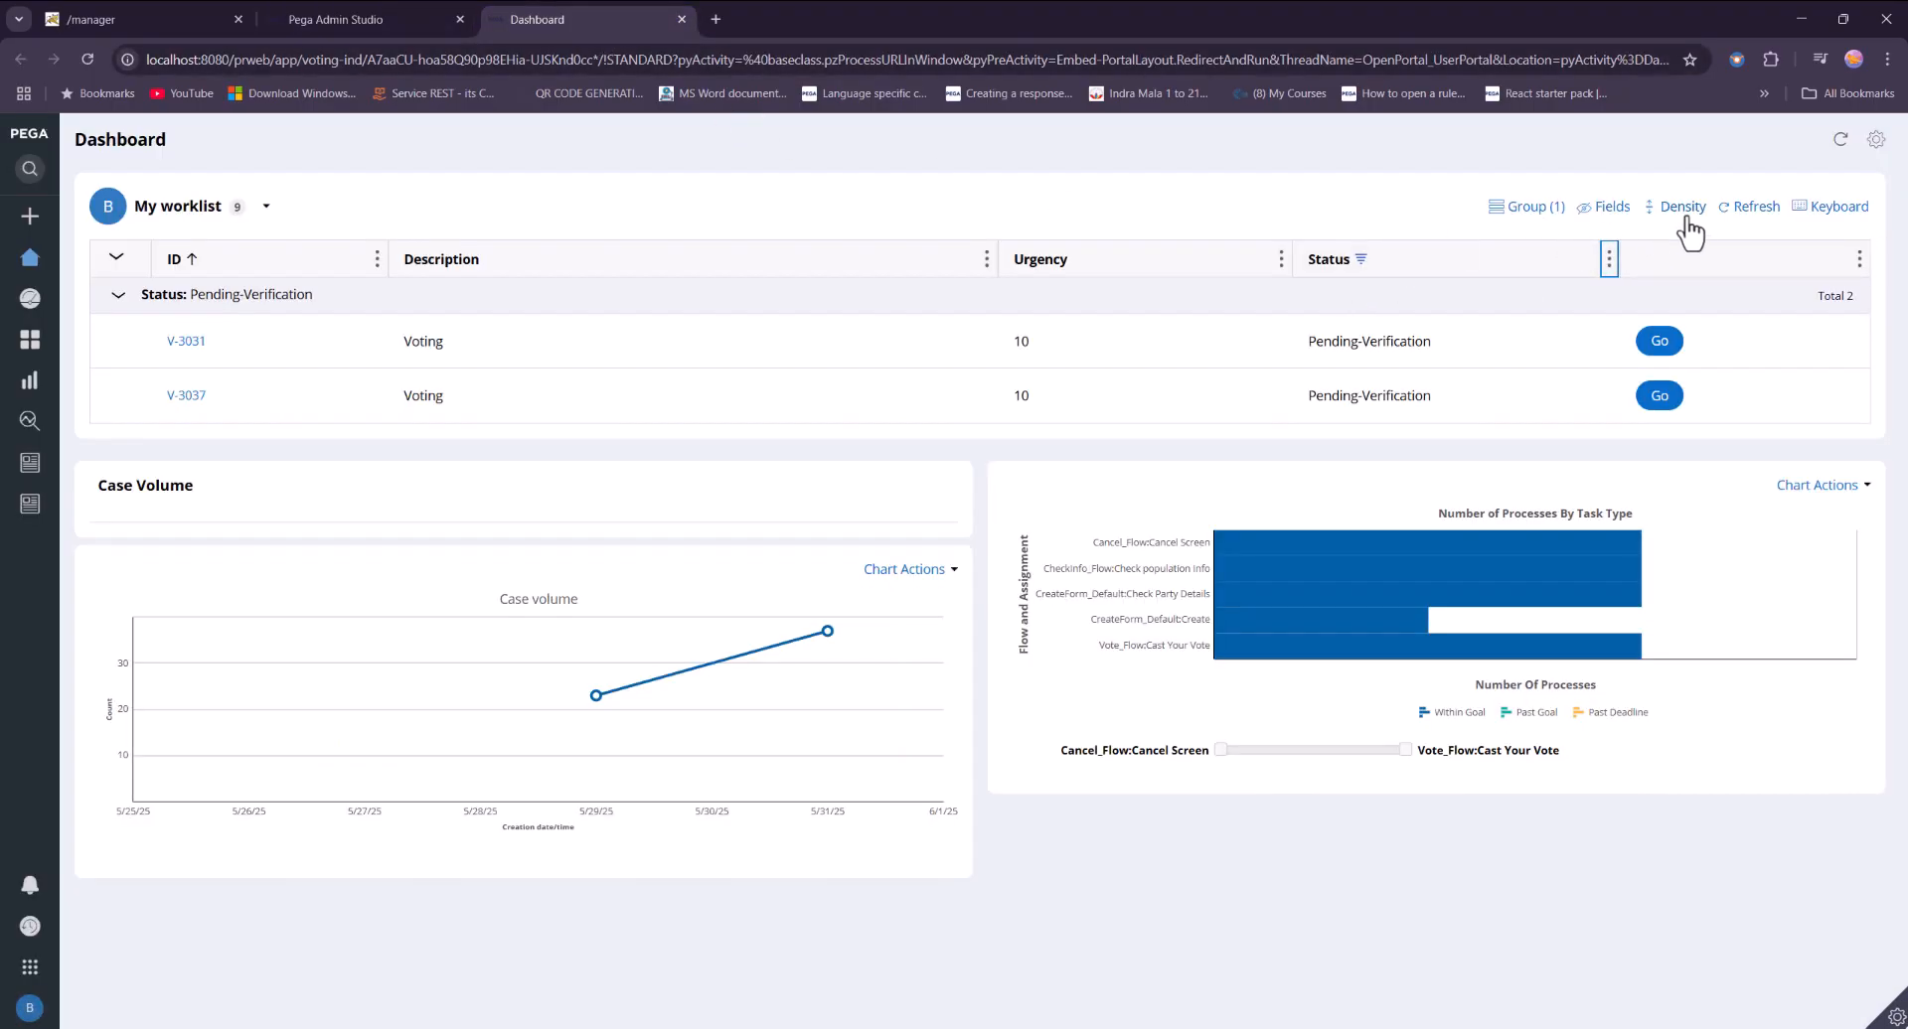
pyautogui.click(1839, 140)
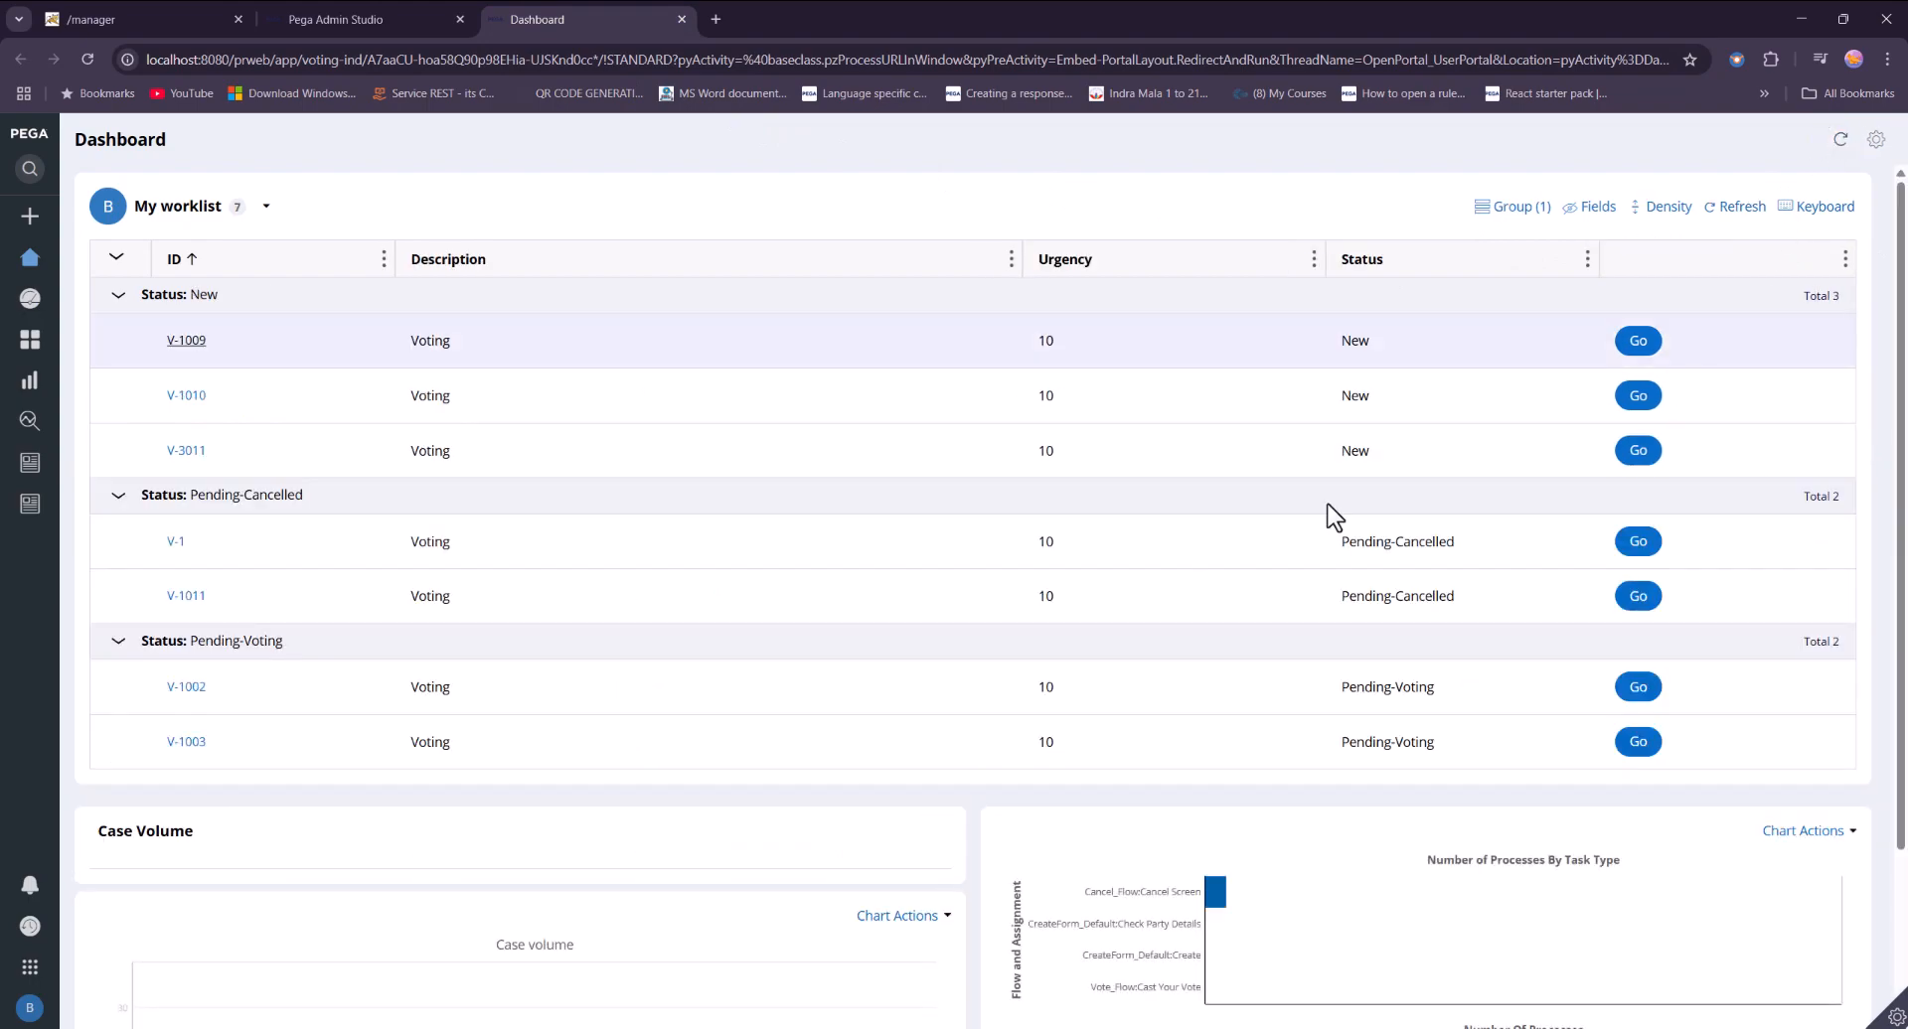